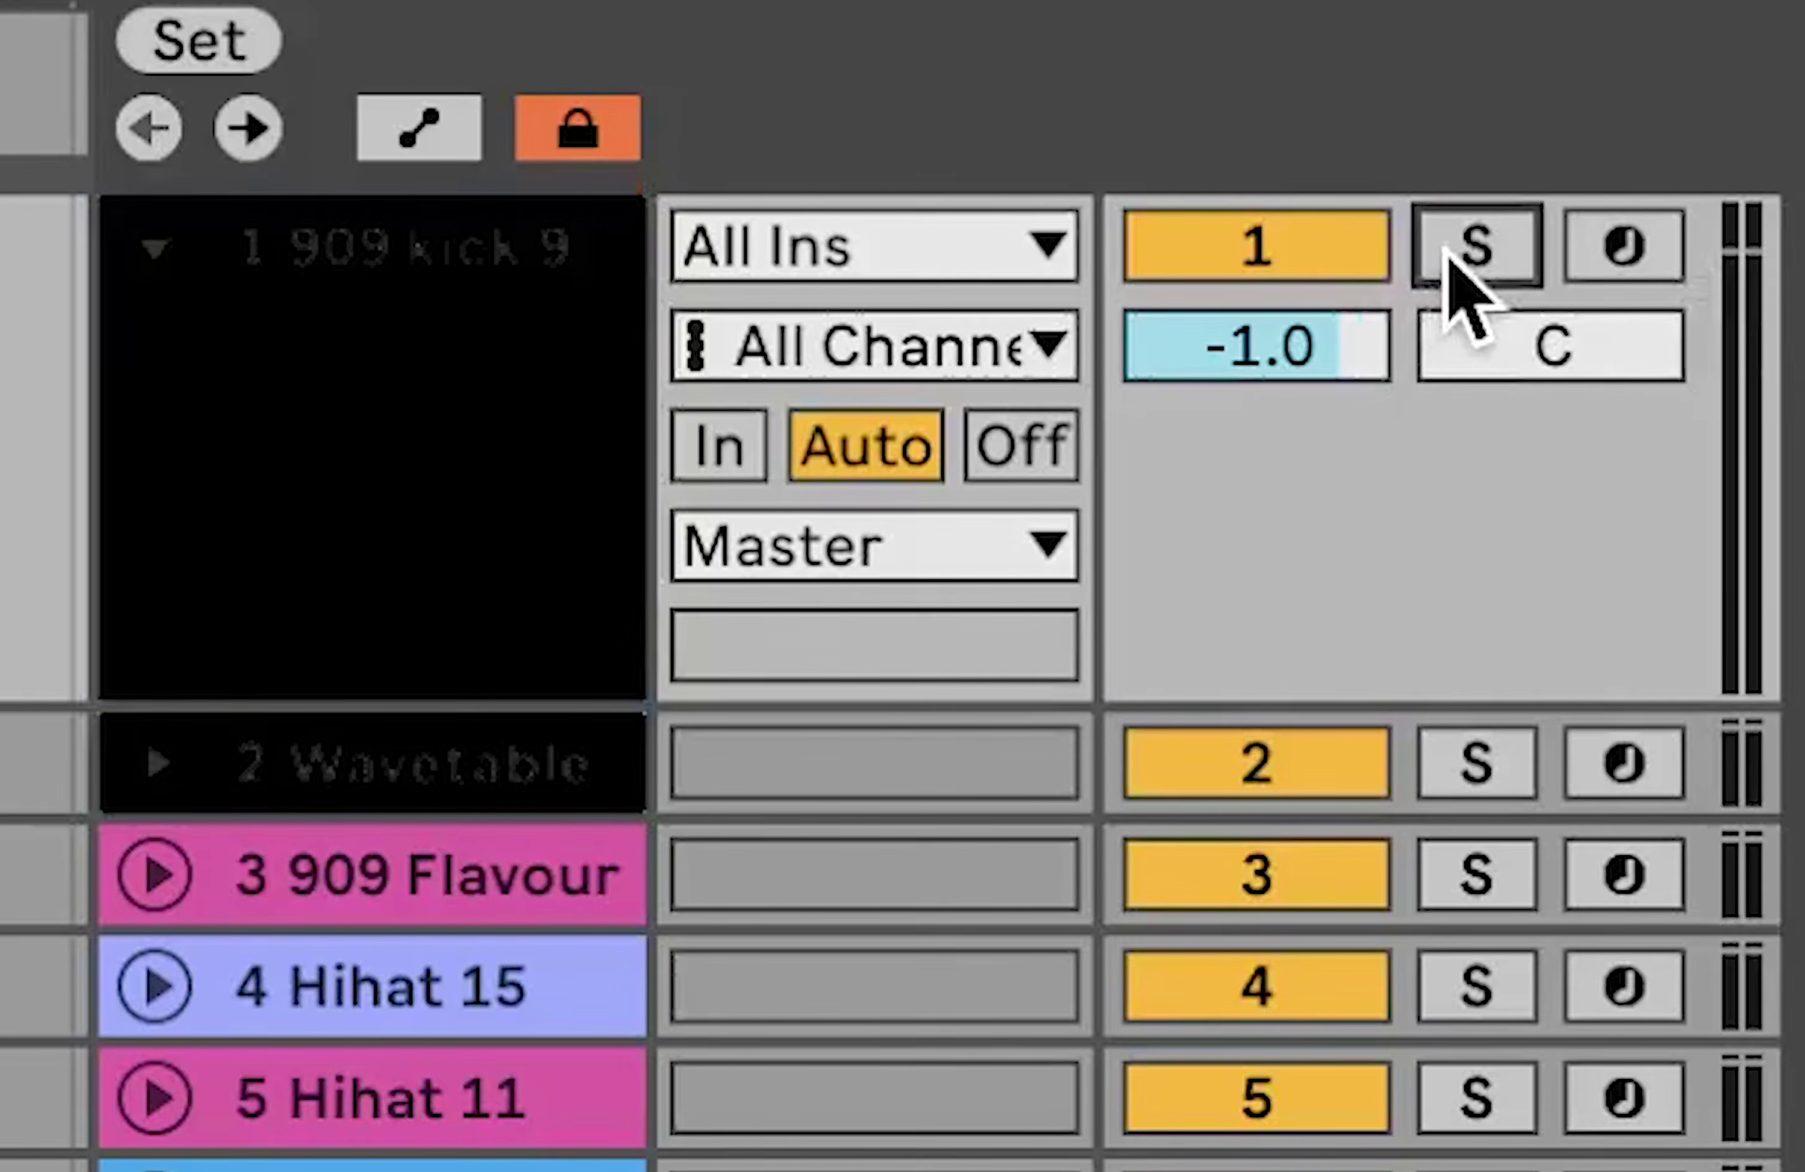
Solo the 909 kick 9 track and examine its sample waveform and device settings
click(1474, 243)
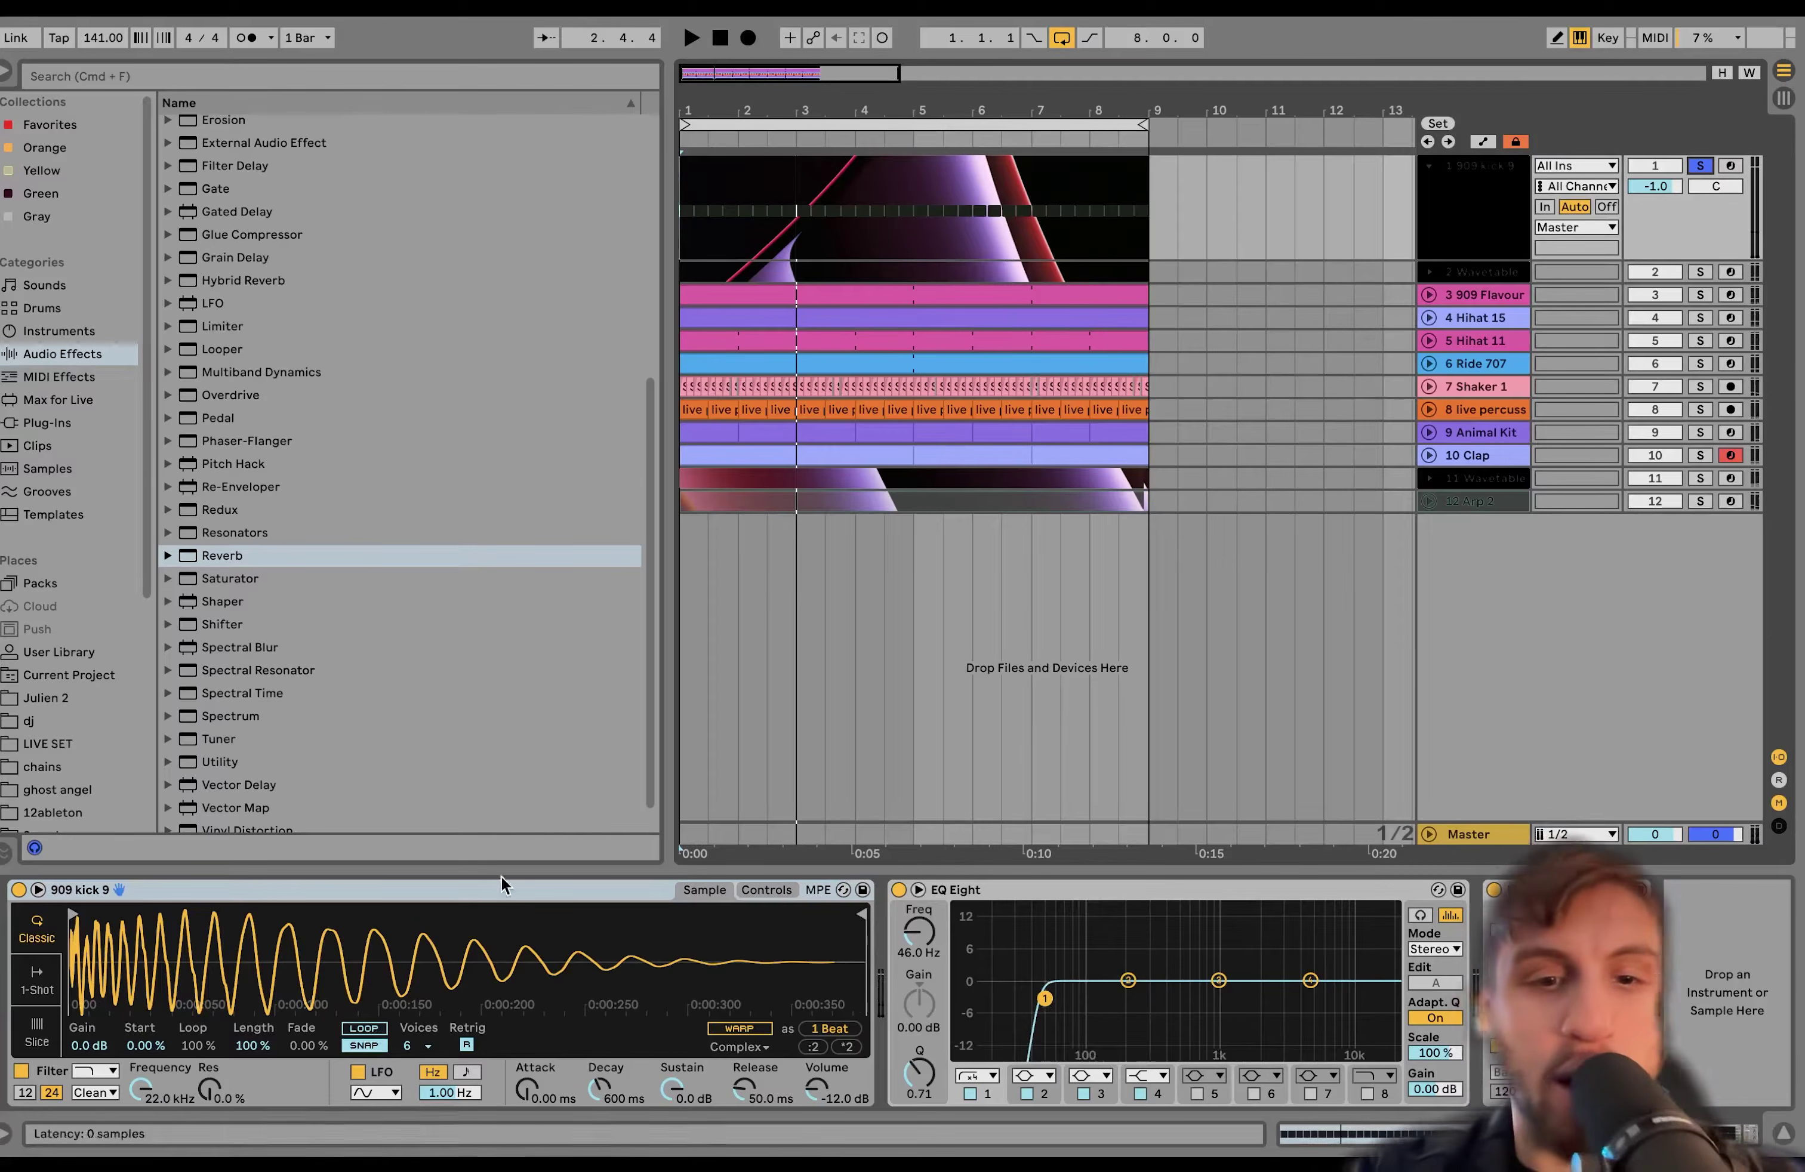
mouse_move(100, 950)
mouse_down()
mouse_move(102, 978)
mouse_move(111, 935)
mouse_up()
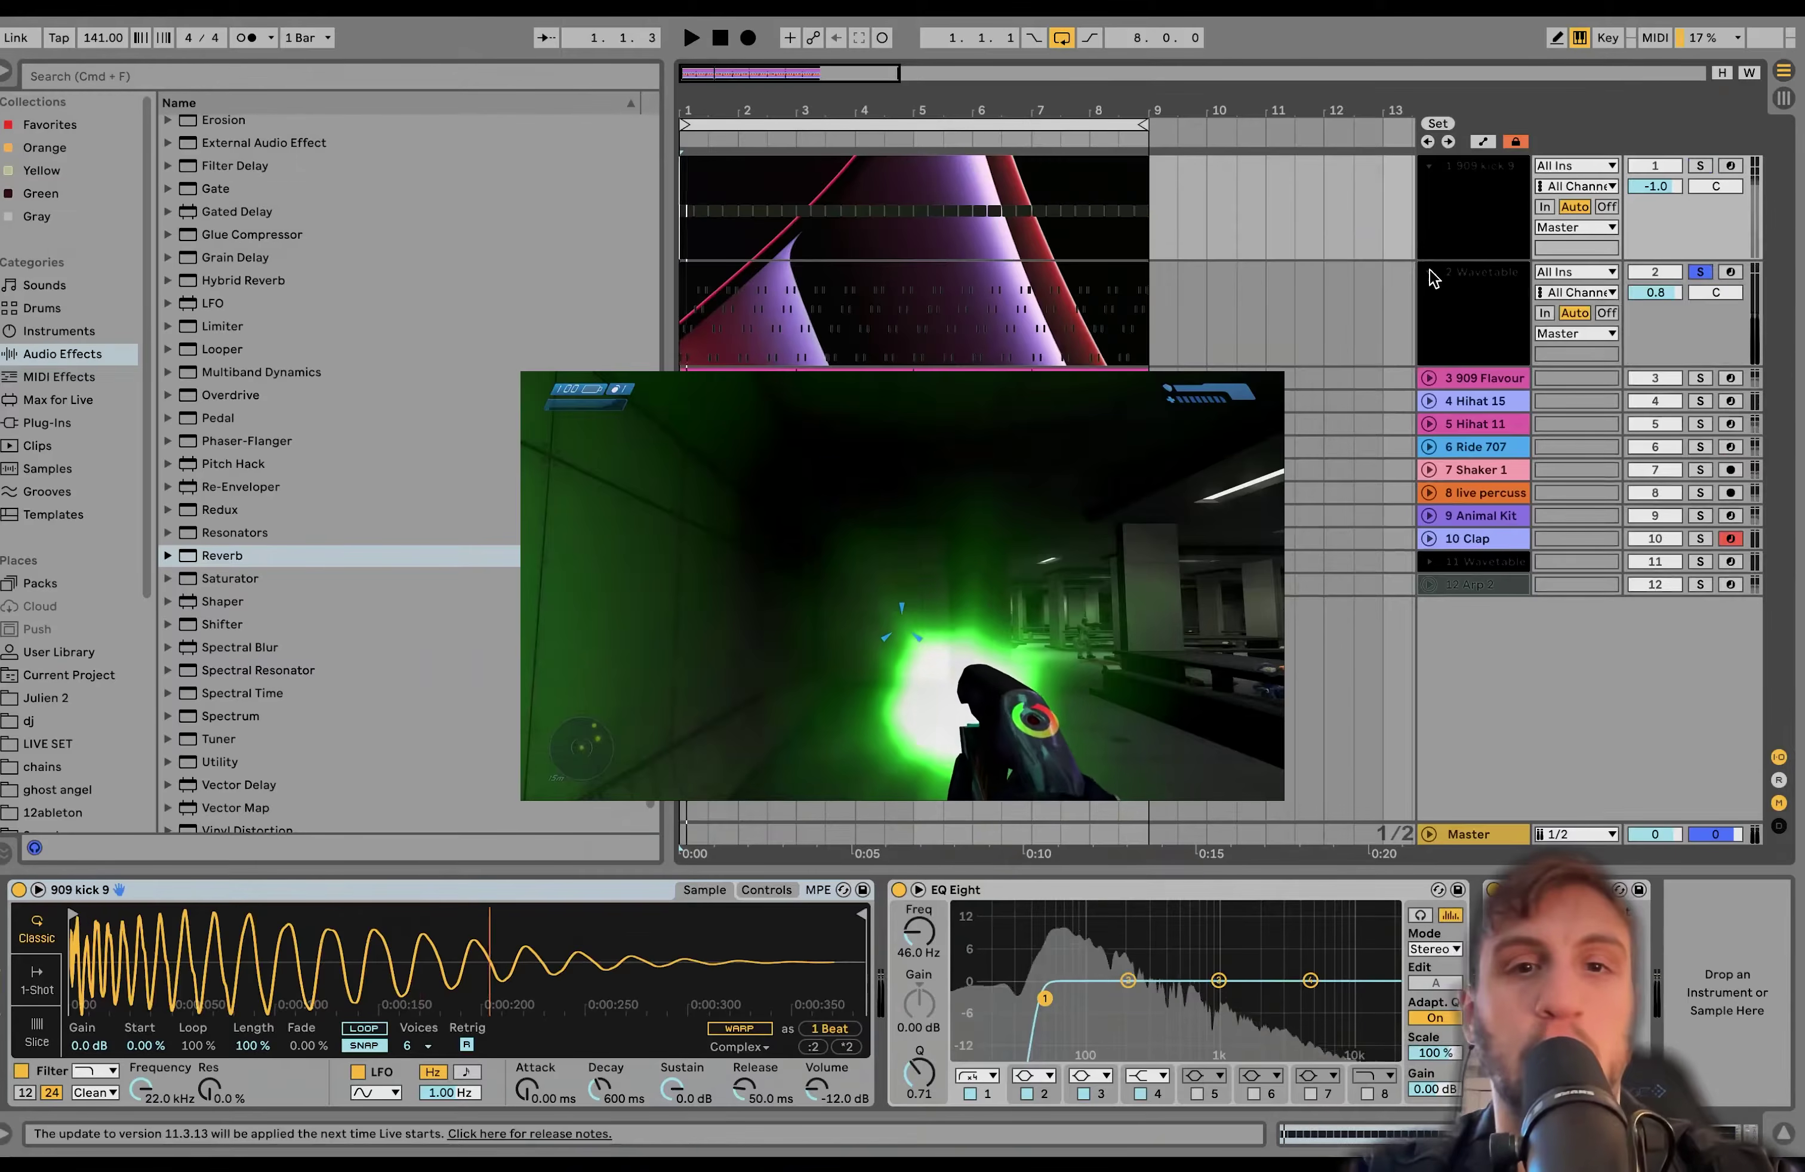
Expand the 909 Flavour track, solo it and show its device chain
click(1423, 378)
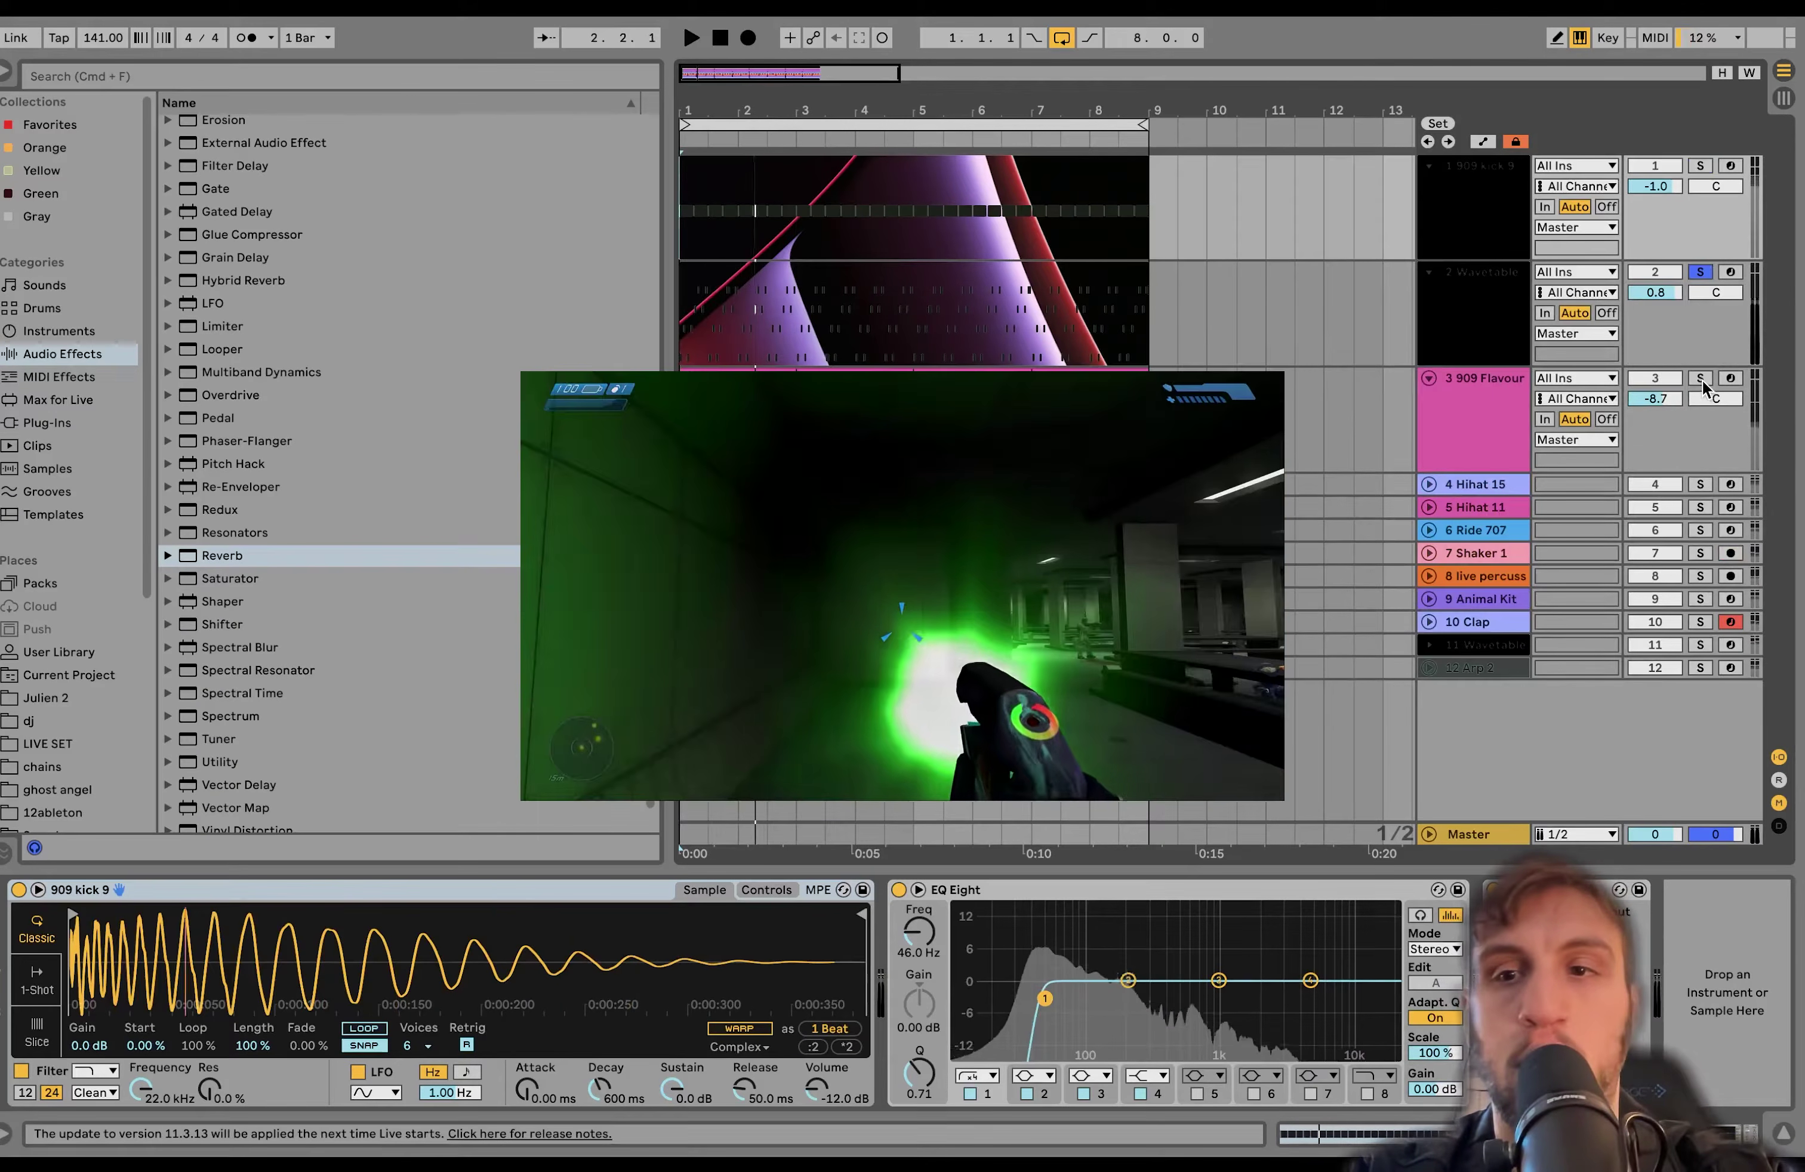
click(1701, 378)
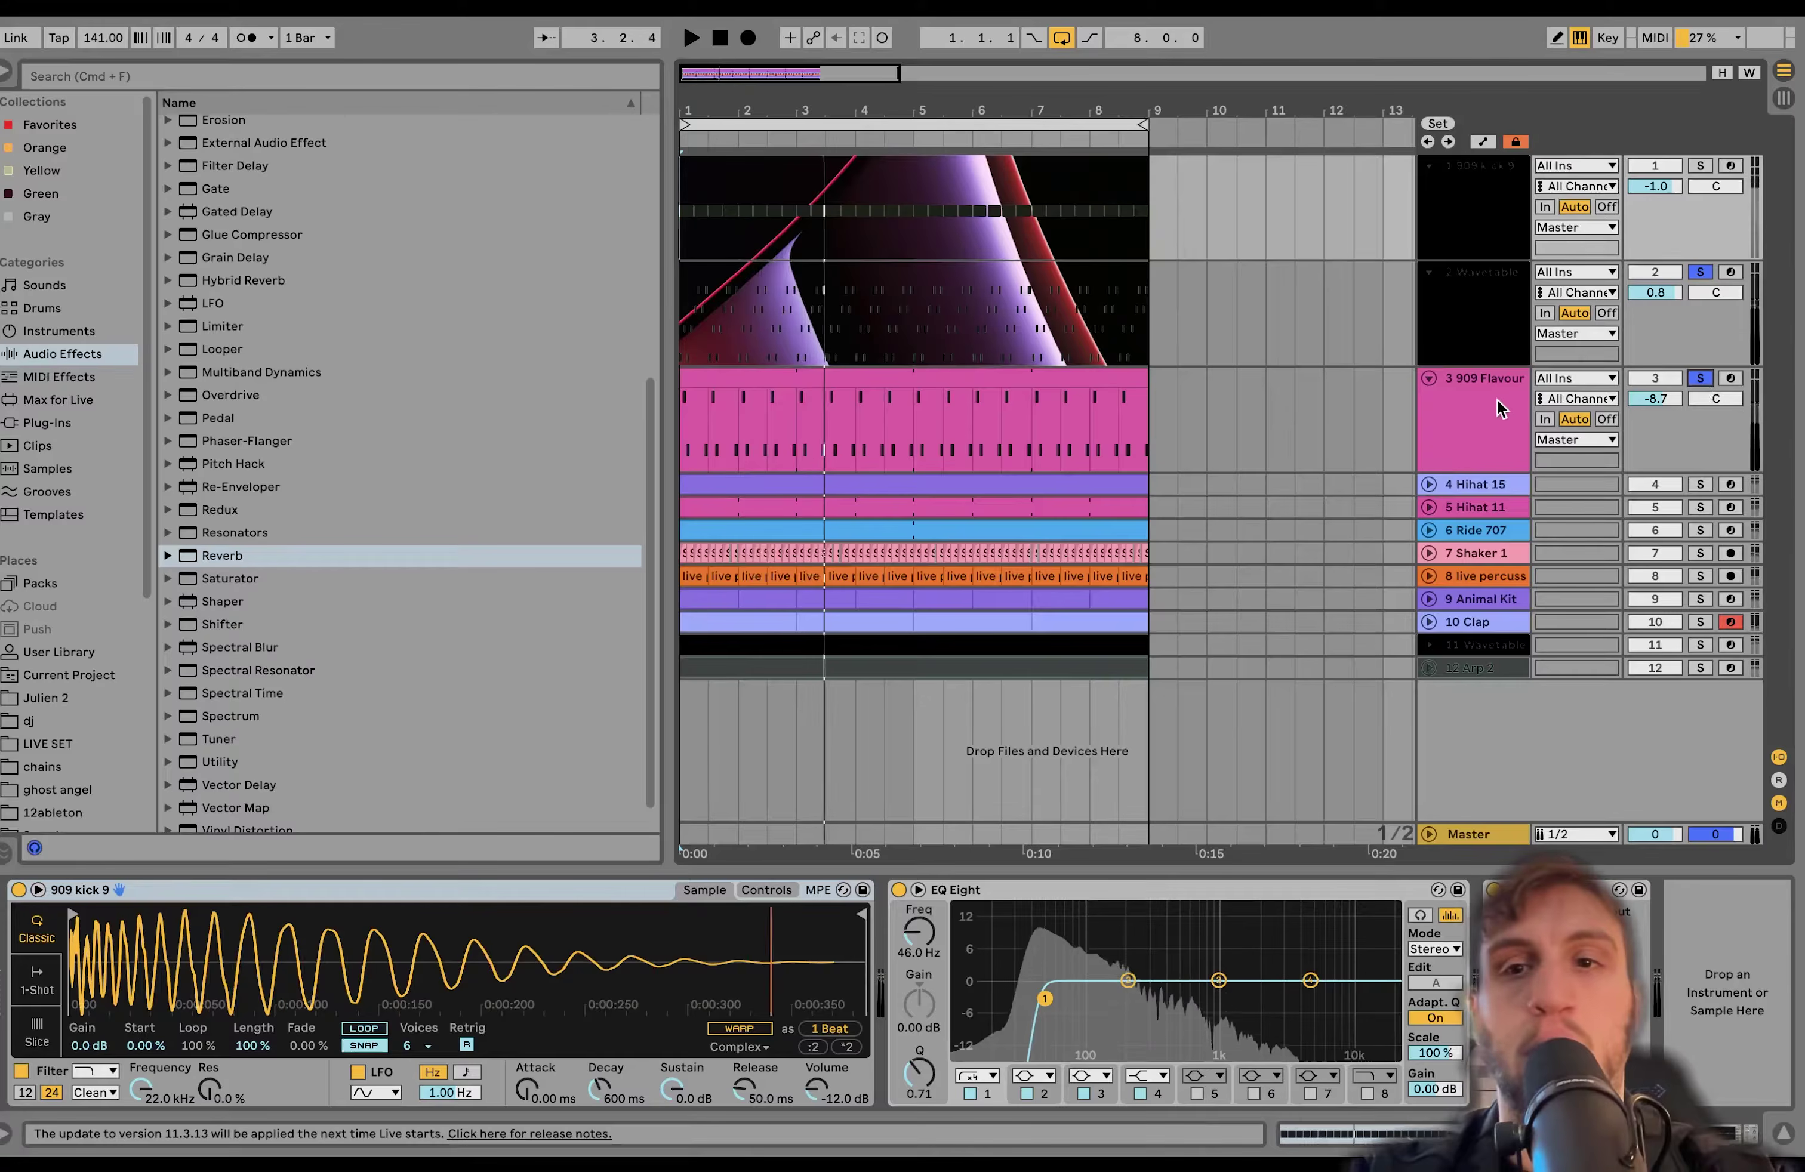
click(1498, 400)
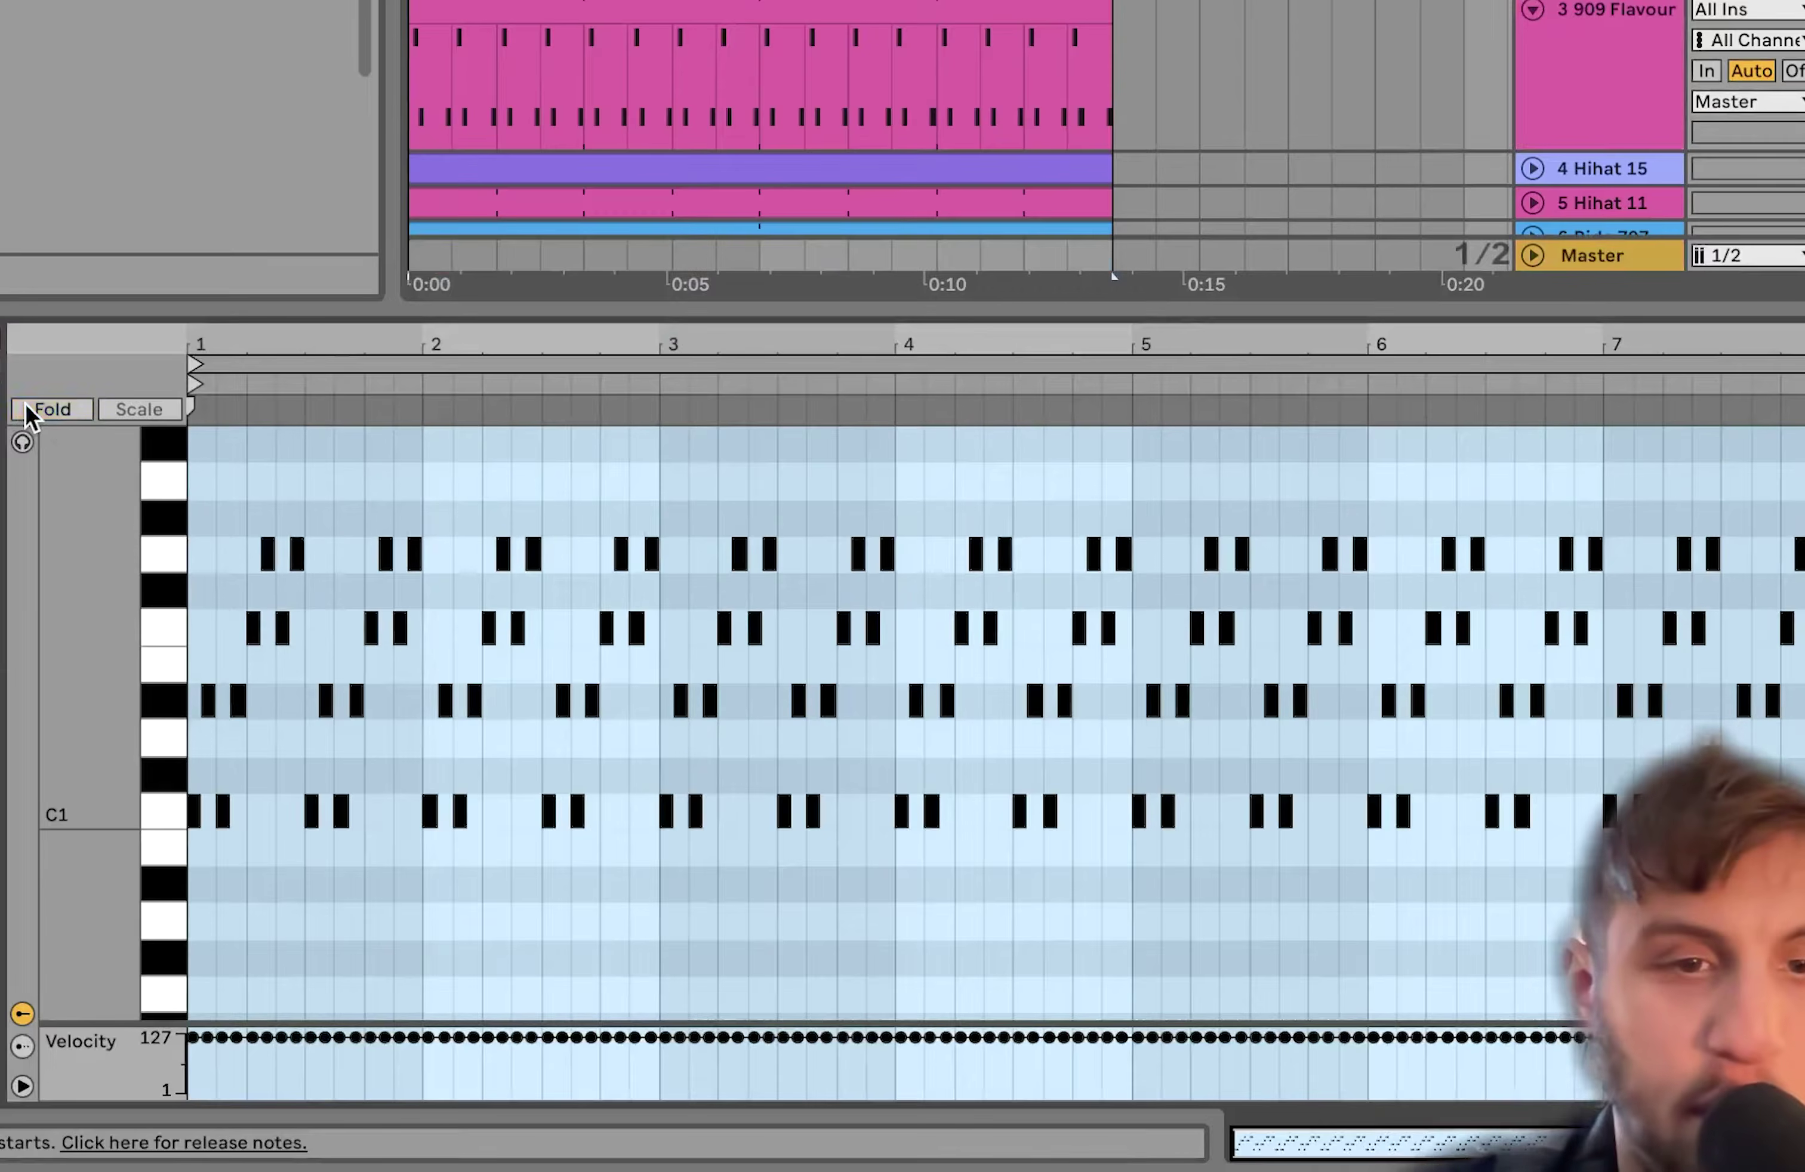
Examine the Wavetable track's clip notes, the synth's modulation matrix, and the Auto Pan and EQ Eight that follow it
scroll(164, 686, down, 1)
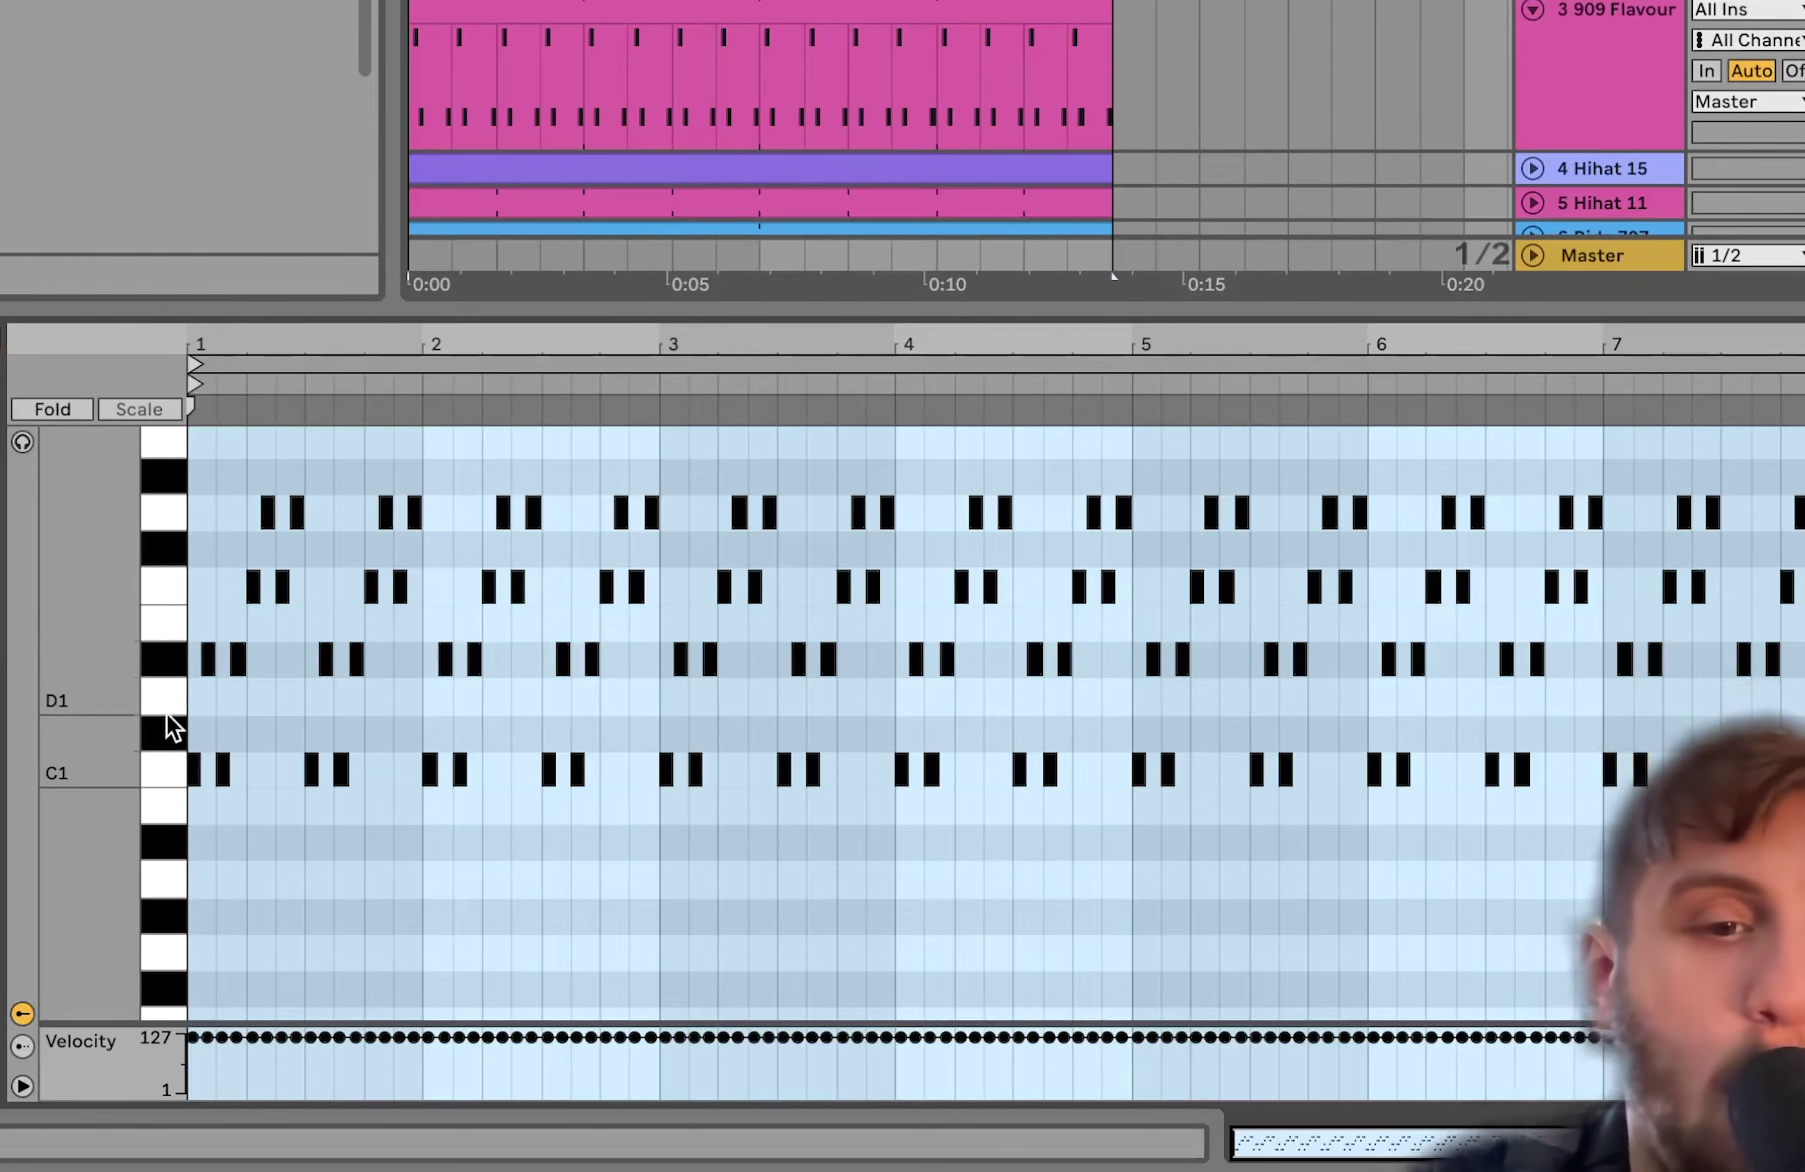
drag(167, 581, 167, 523)
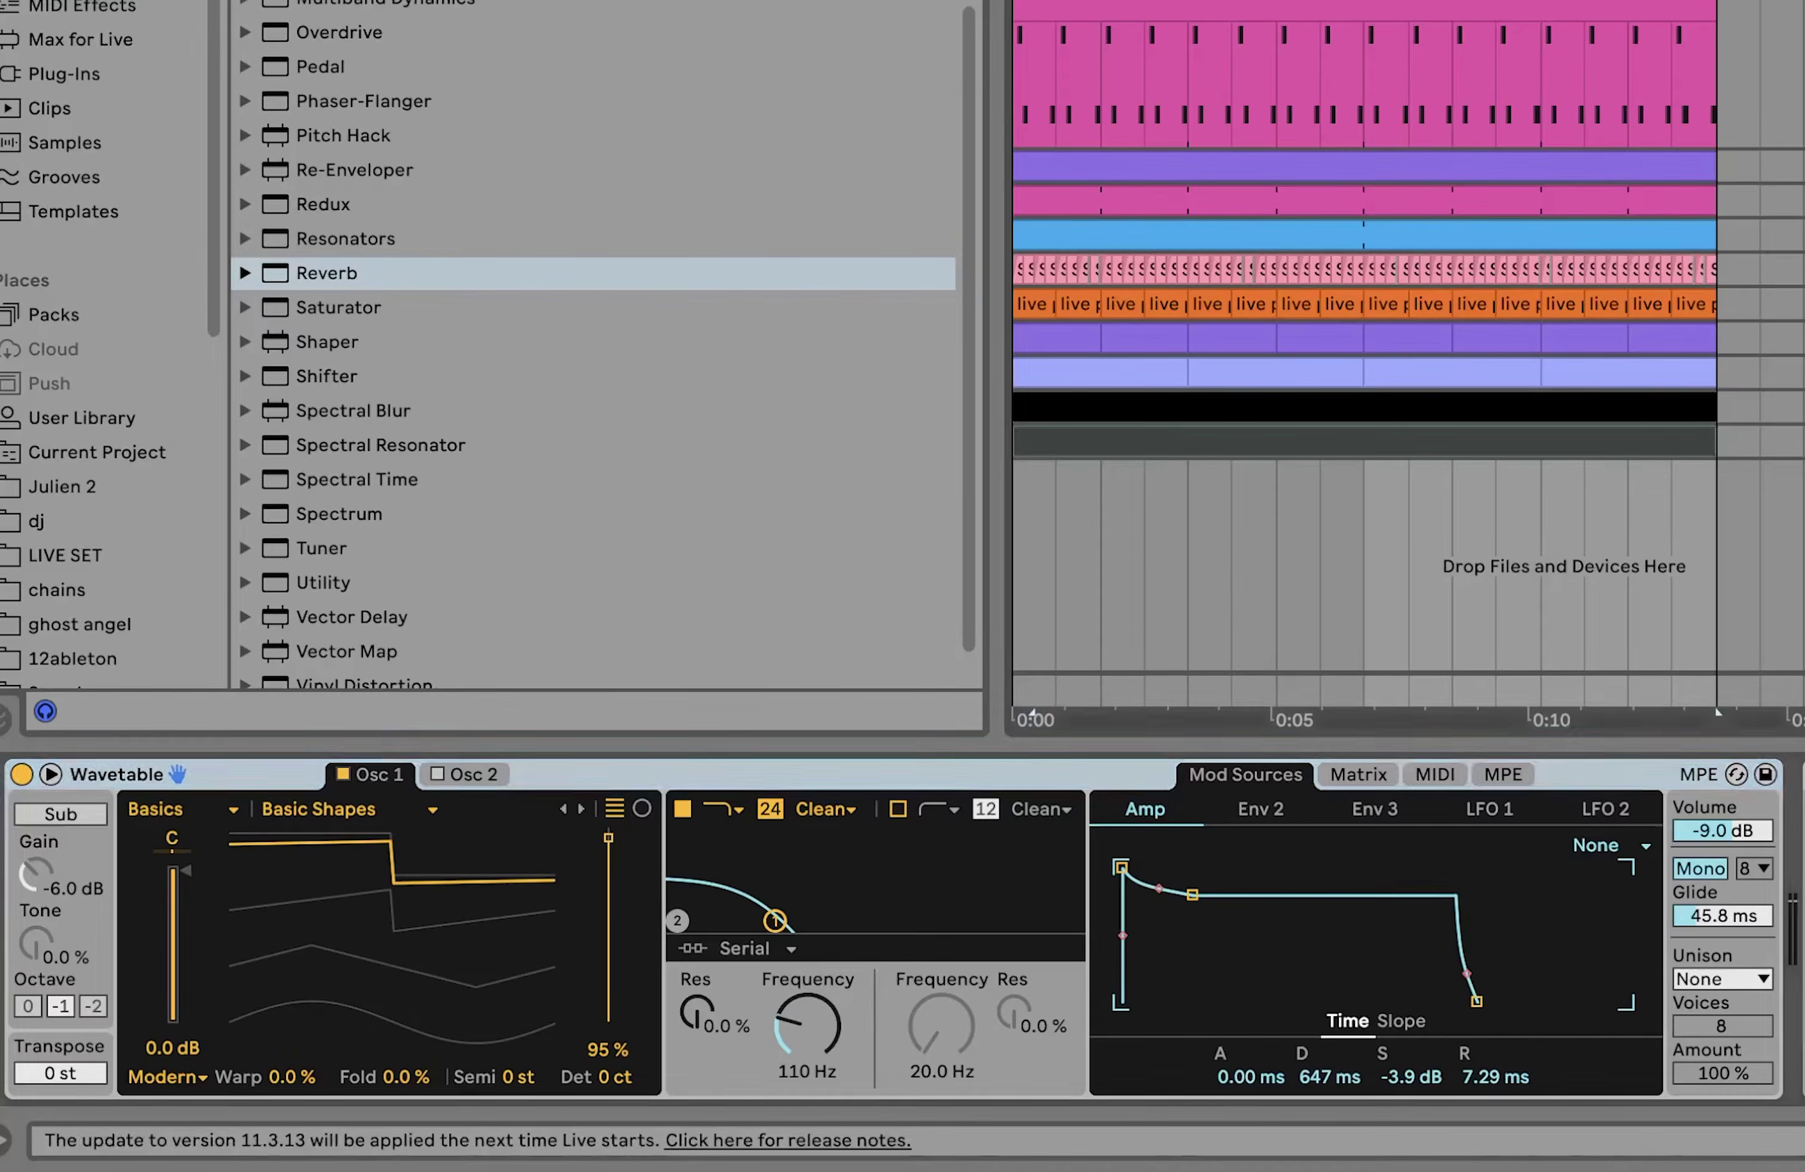
click(1341, 771)
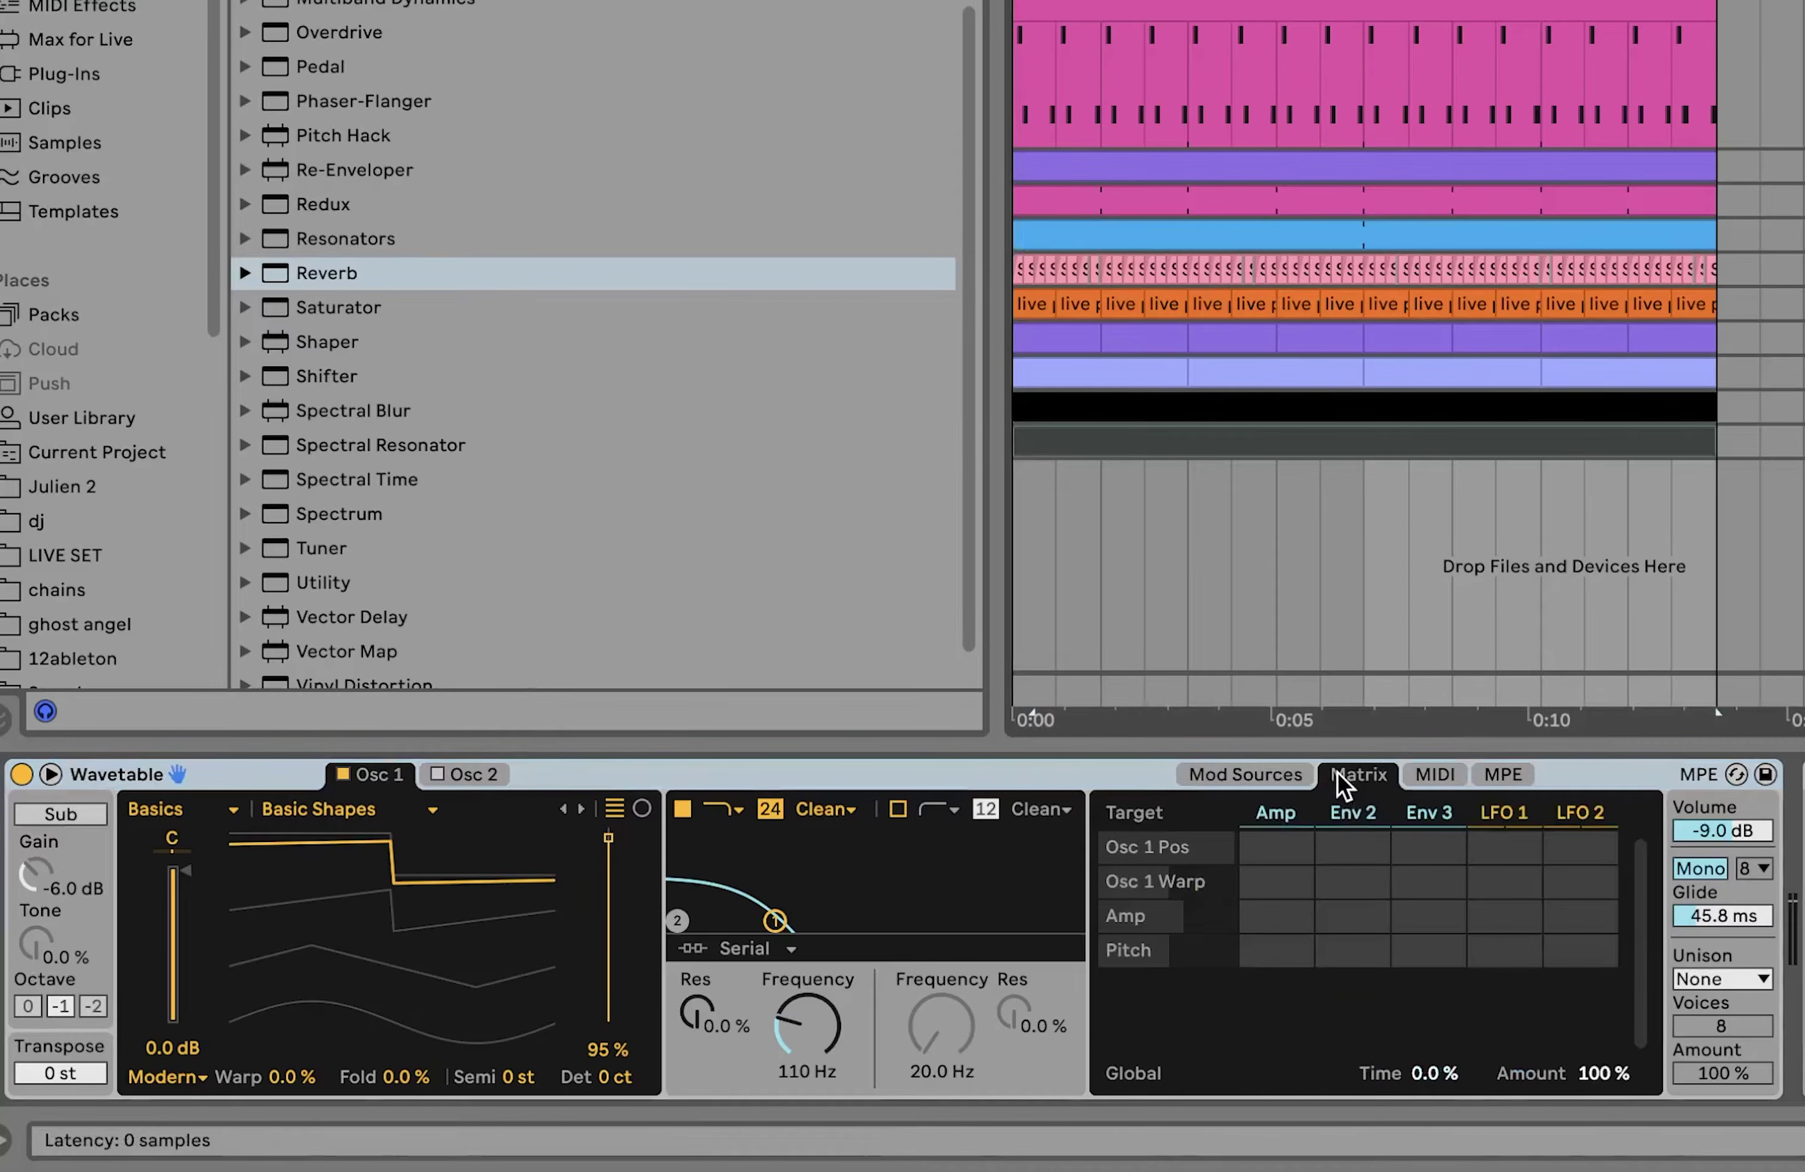
scroll(1348, 794, right, 5)
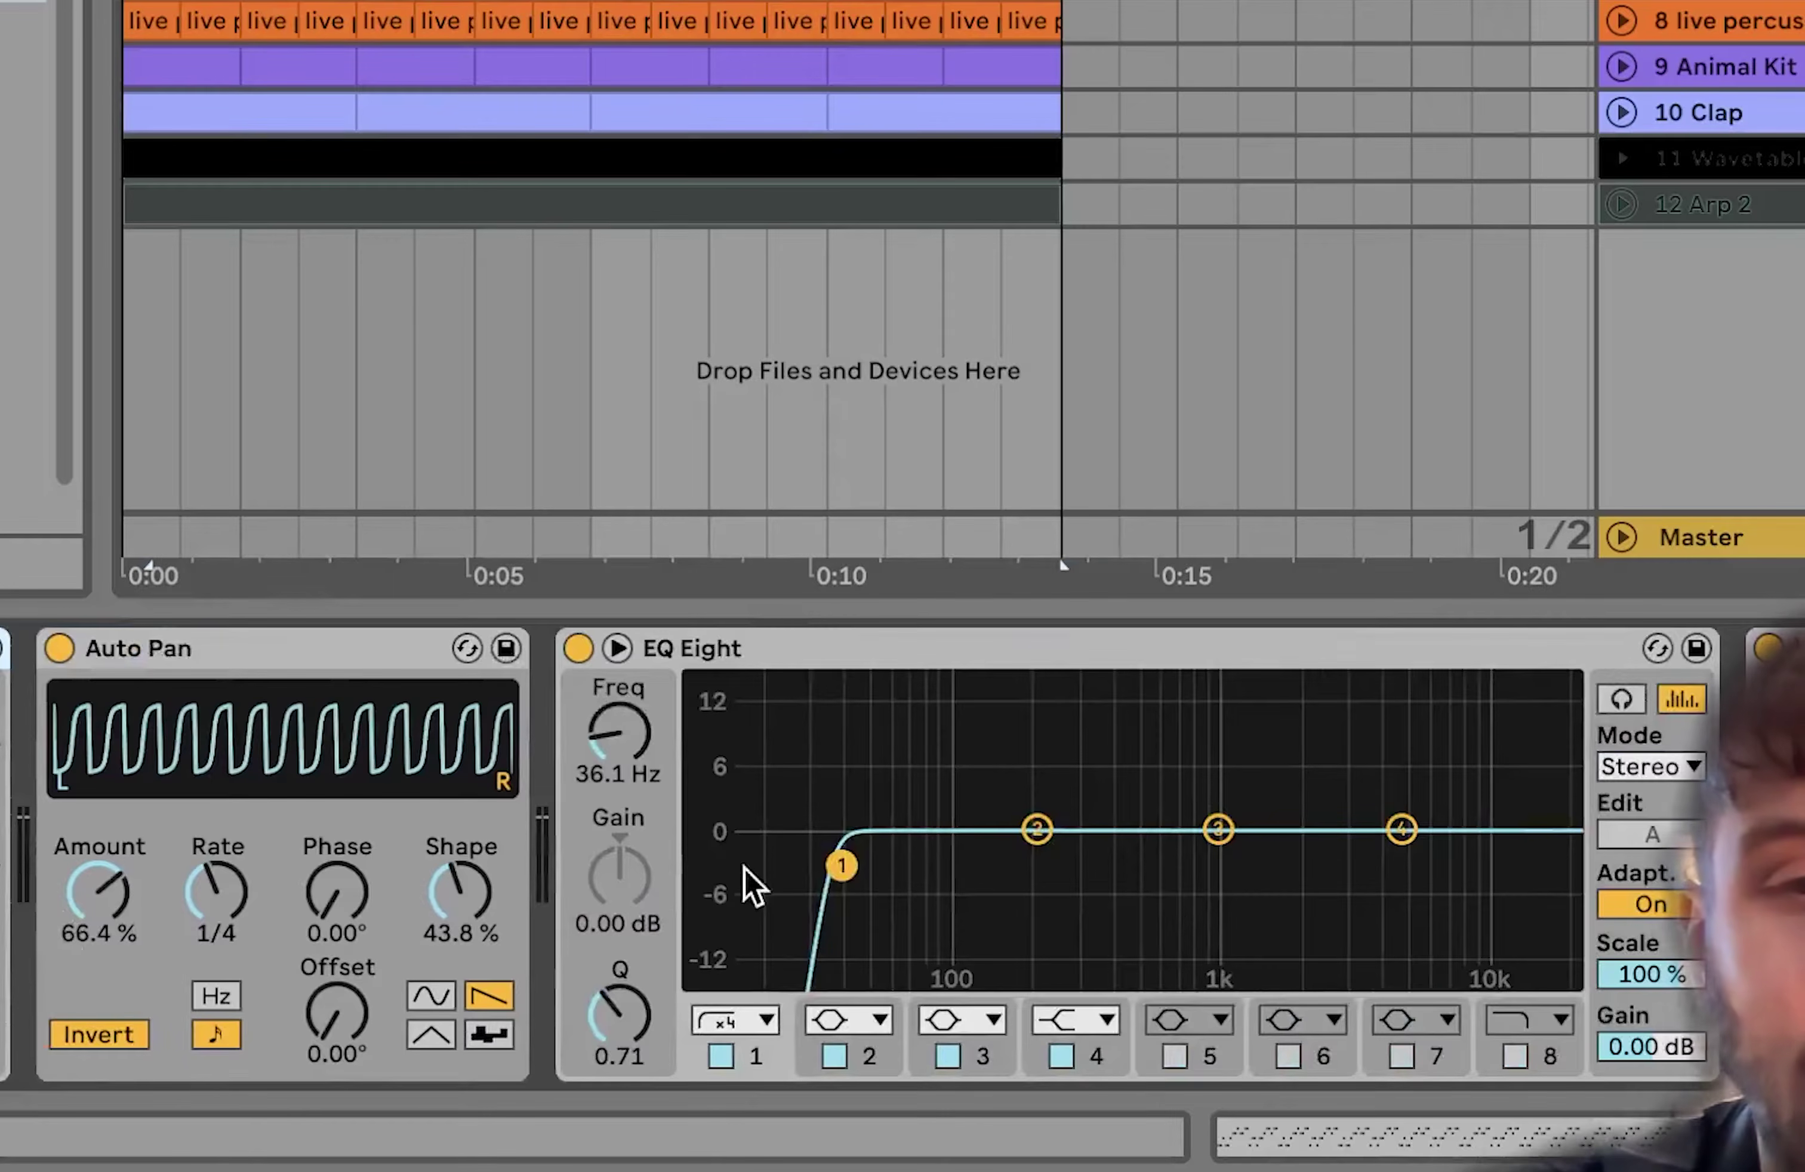
key(space)
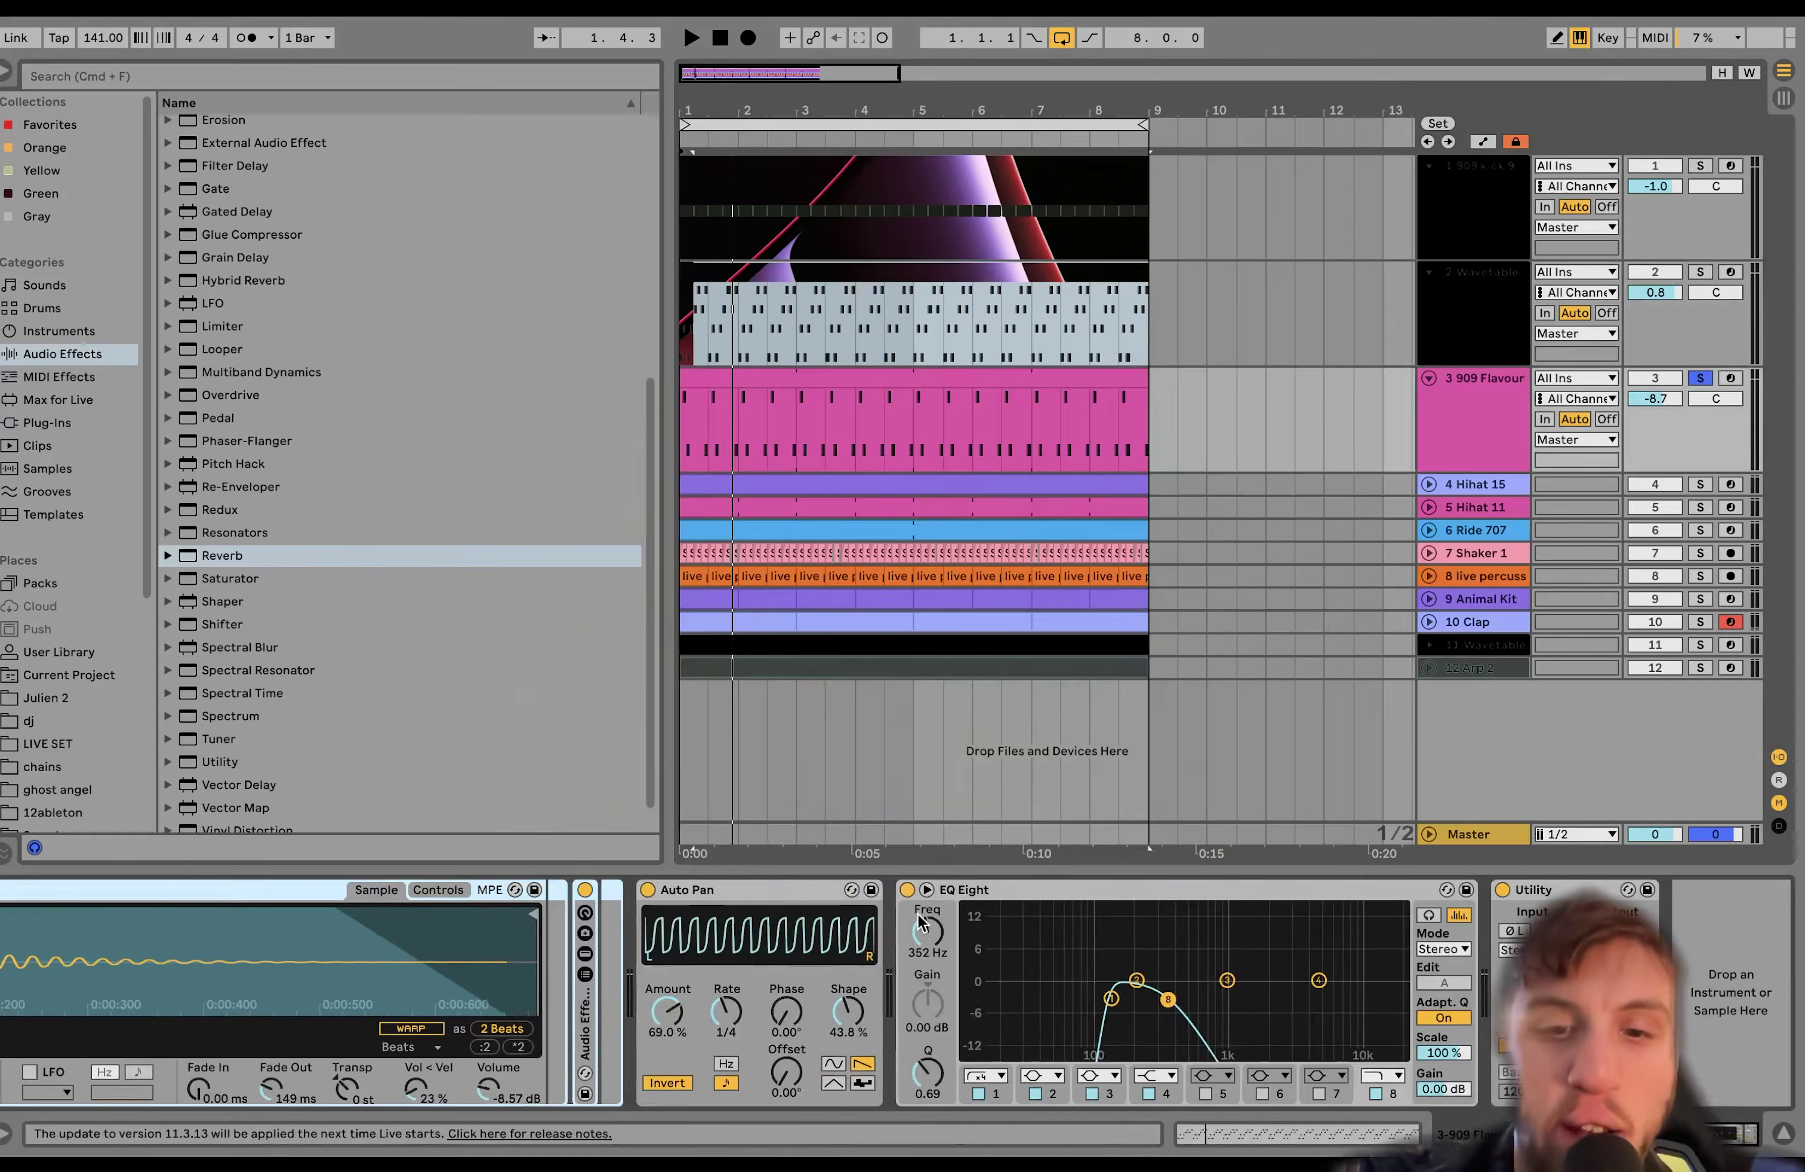
Compare the 909 Flavour track's sound with its EQ Eight and Utility bypassed and re-enabled
click(905, 890)
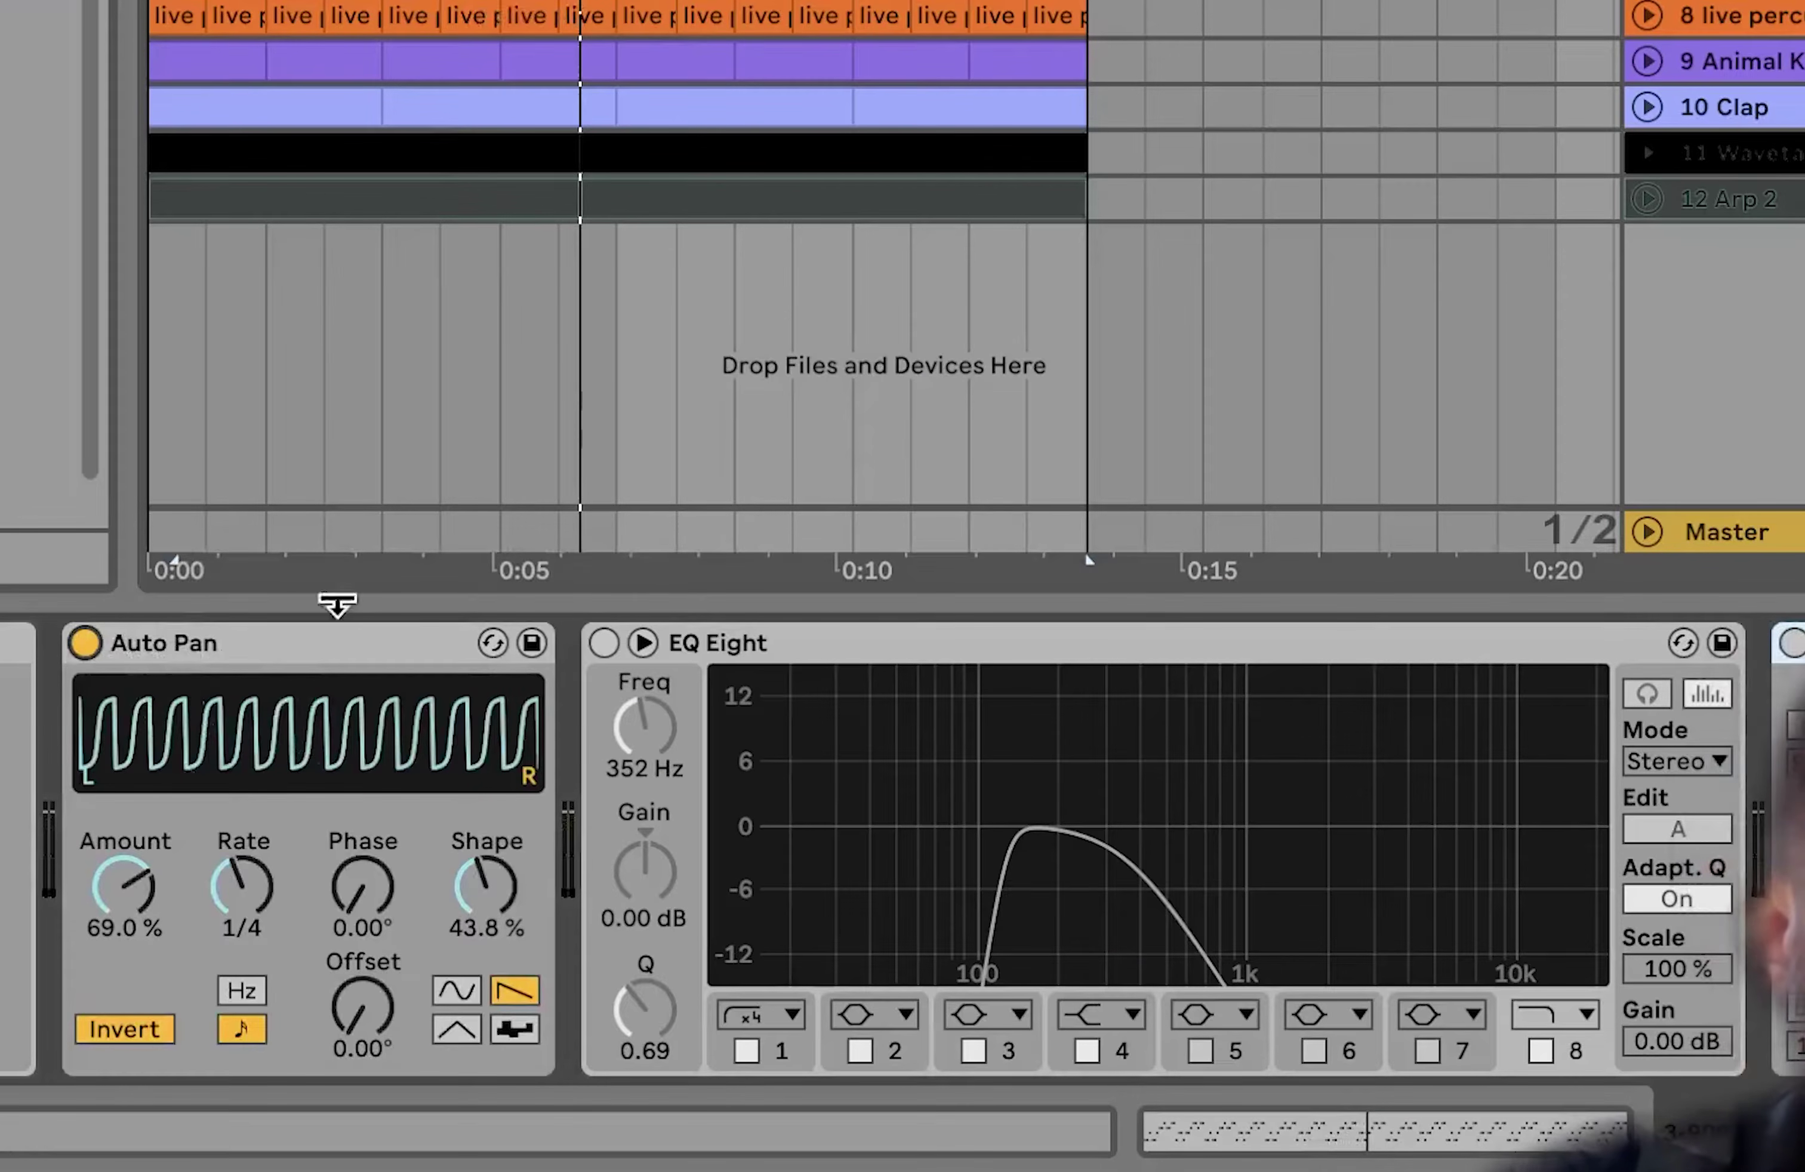
click(605, 644)
click(1780, 643)
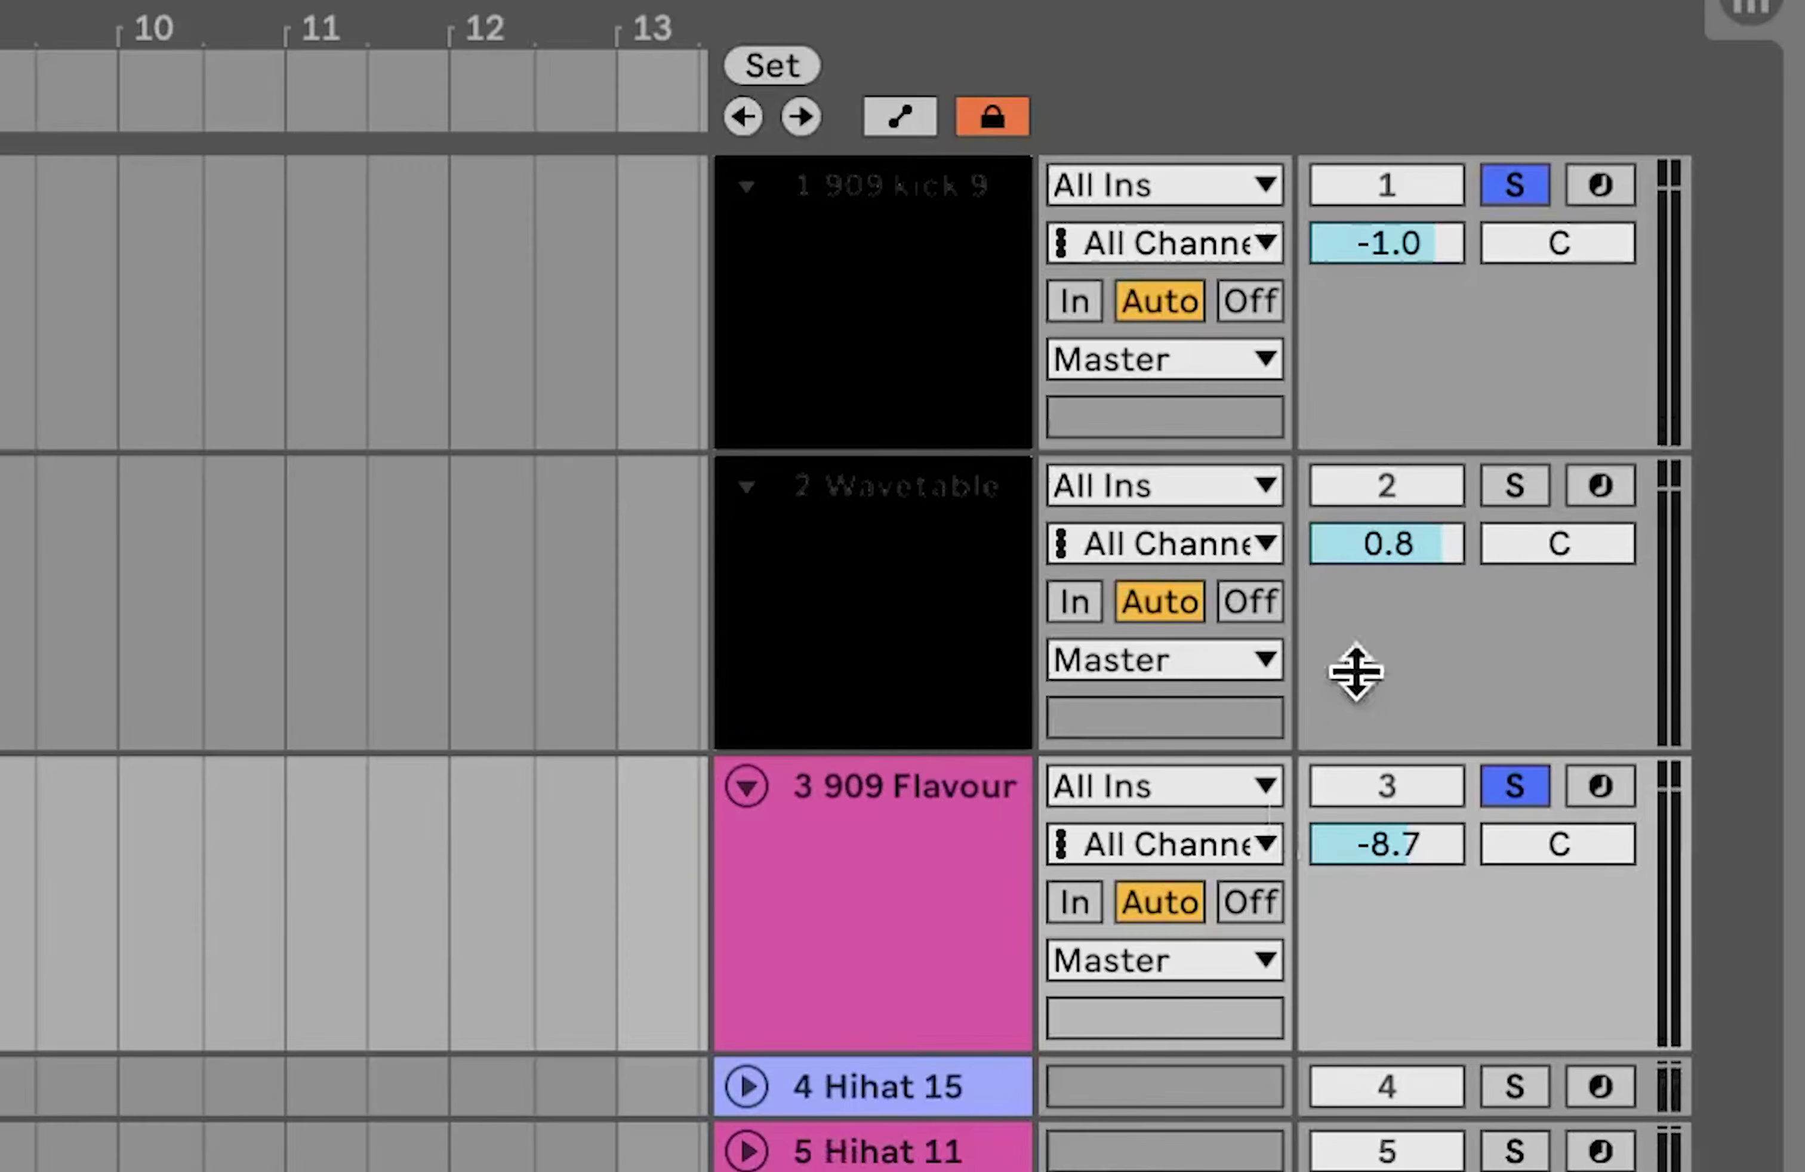
Solo the Wavetable track together with 909 kick 9 and 909 Flavour, and review the Wavetable and 909 Flavour devices
click(1510, 485)
click(844, 943)
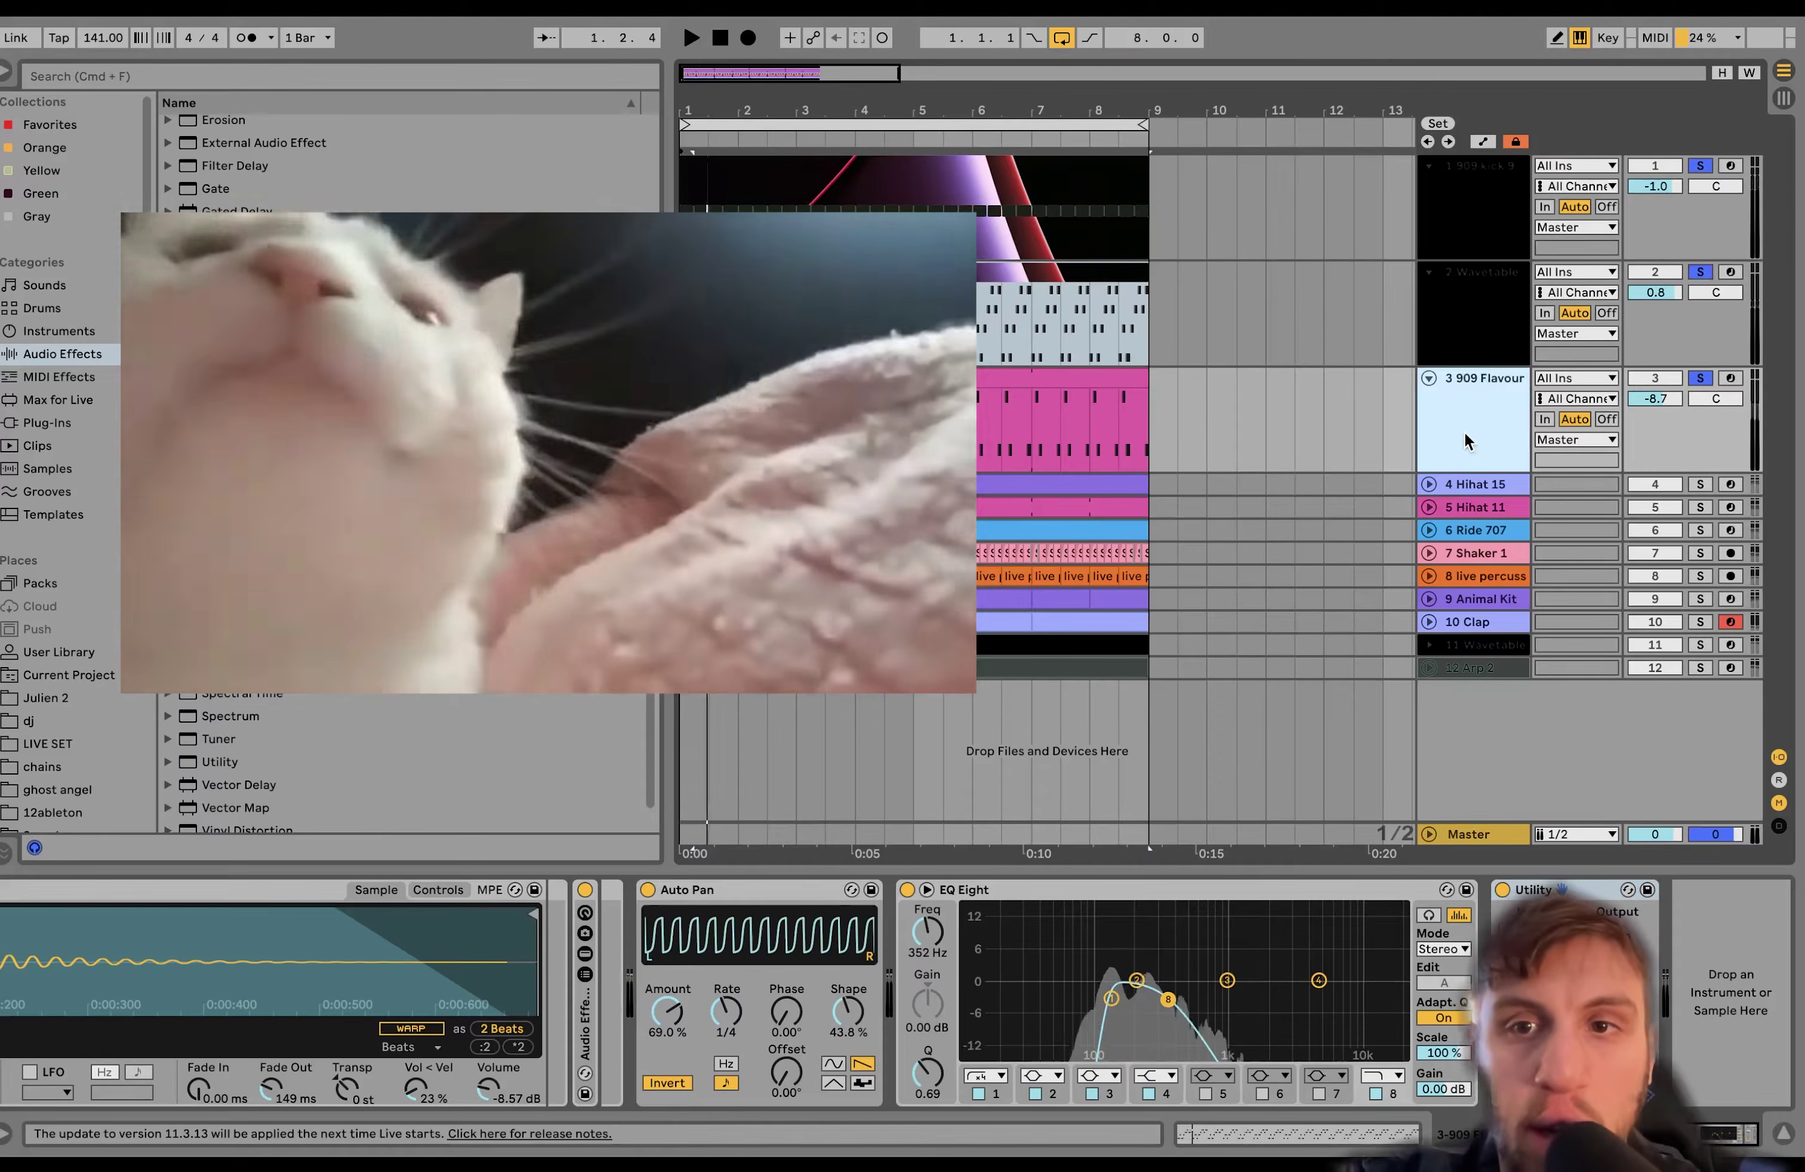
click(1467, 354)
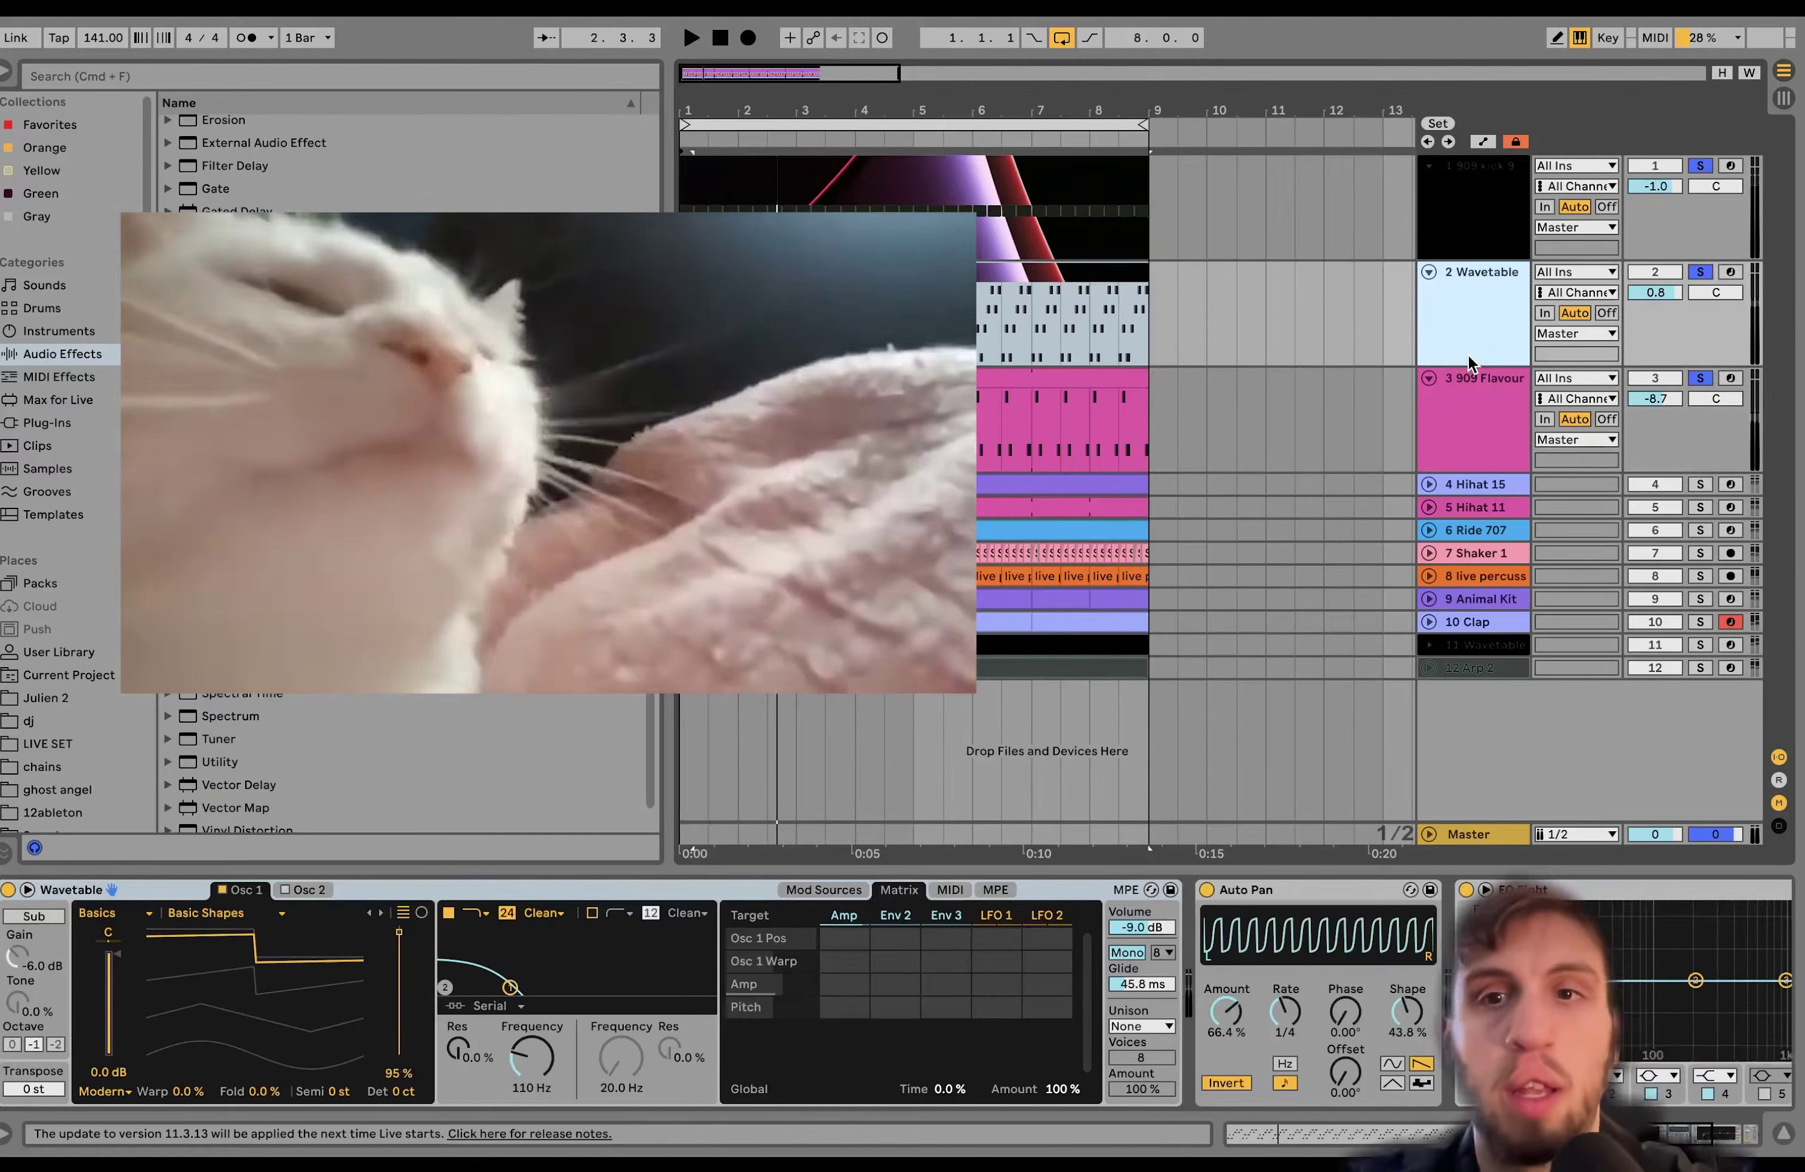
click(1462, 395)
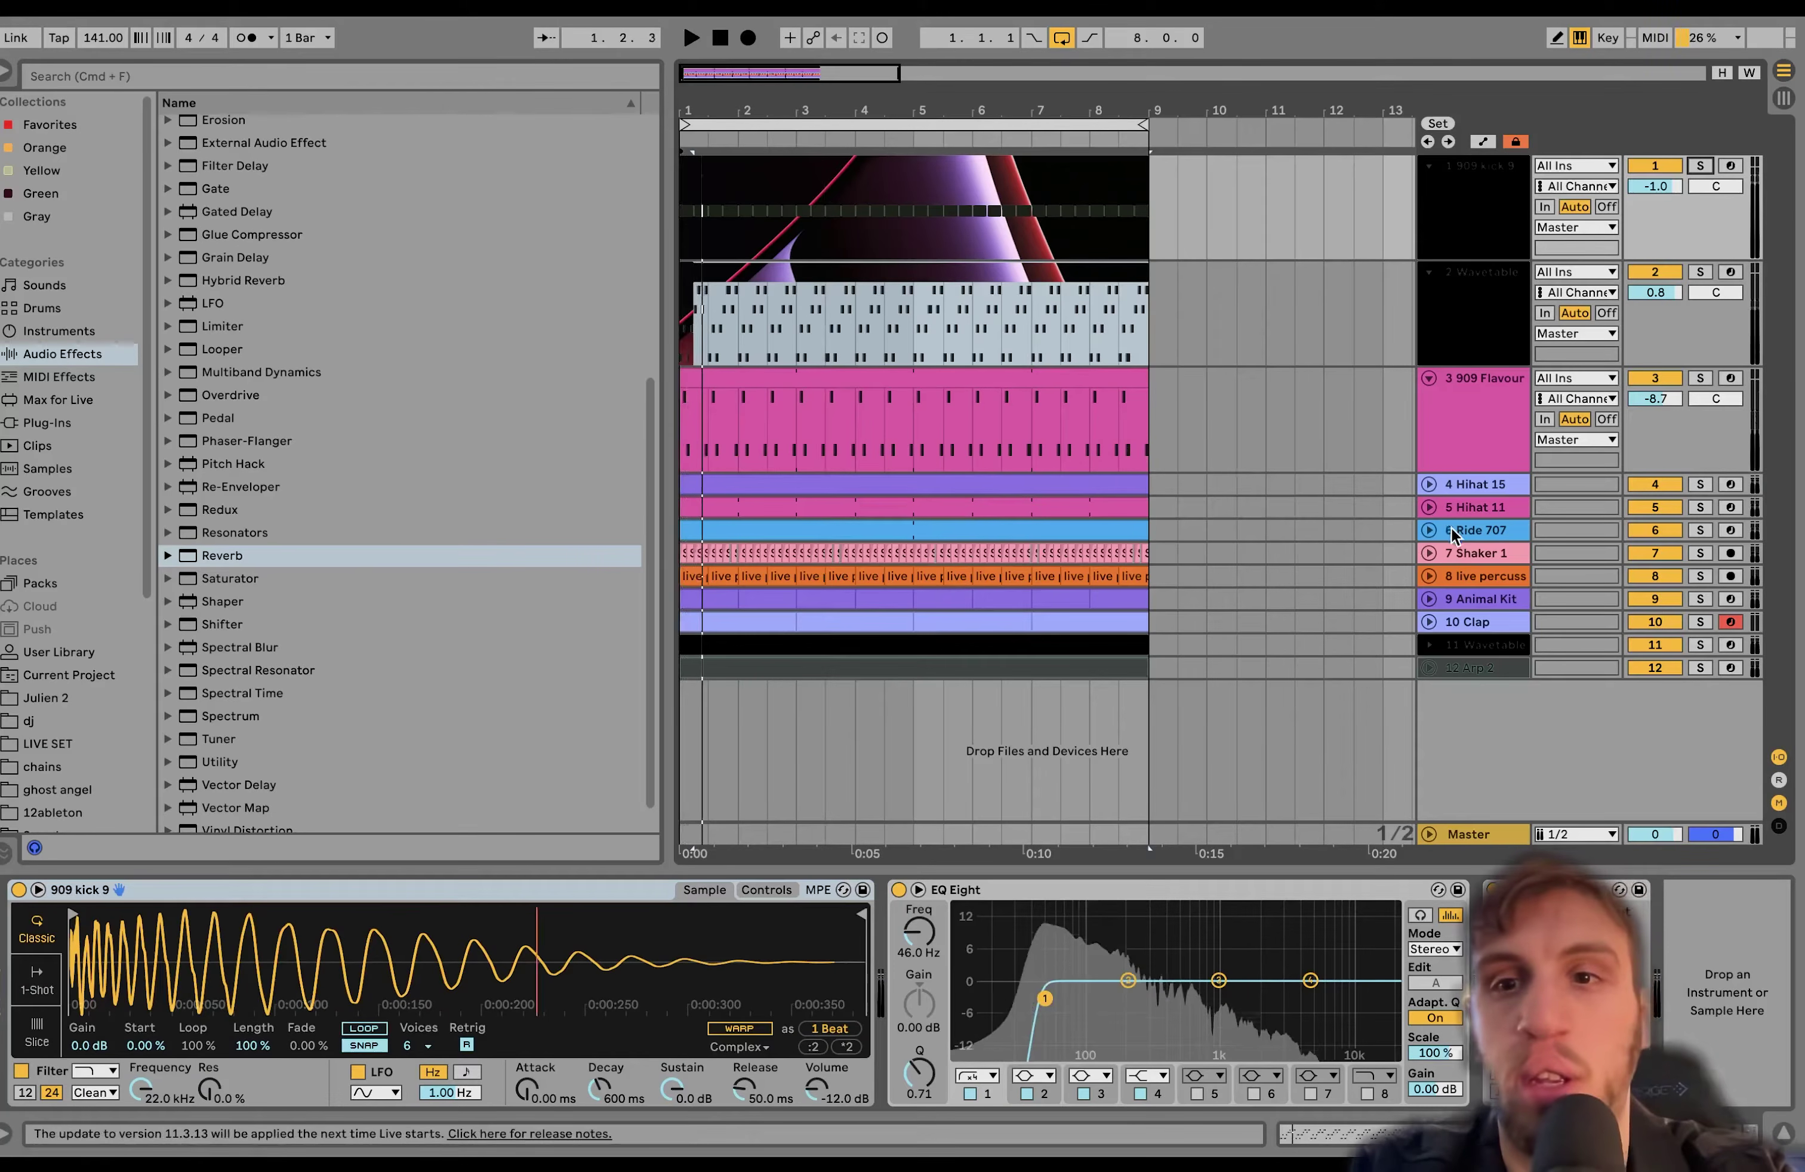
Select the tracks from Hihat 15 through Shaker 1, solo them together and expand them
click(1323, 694)
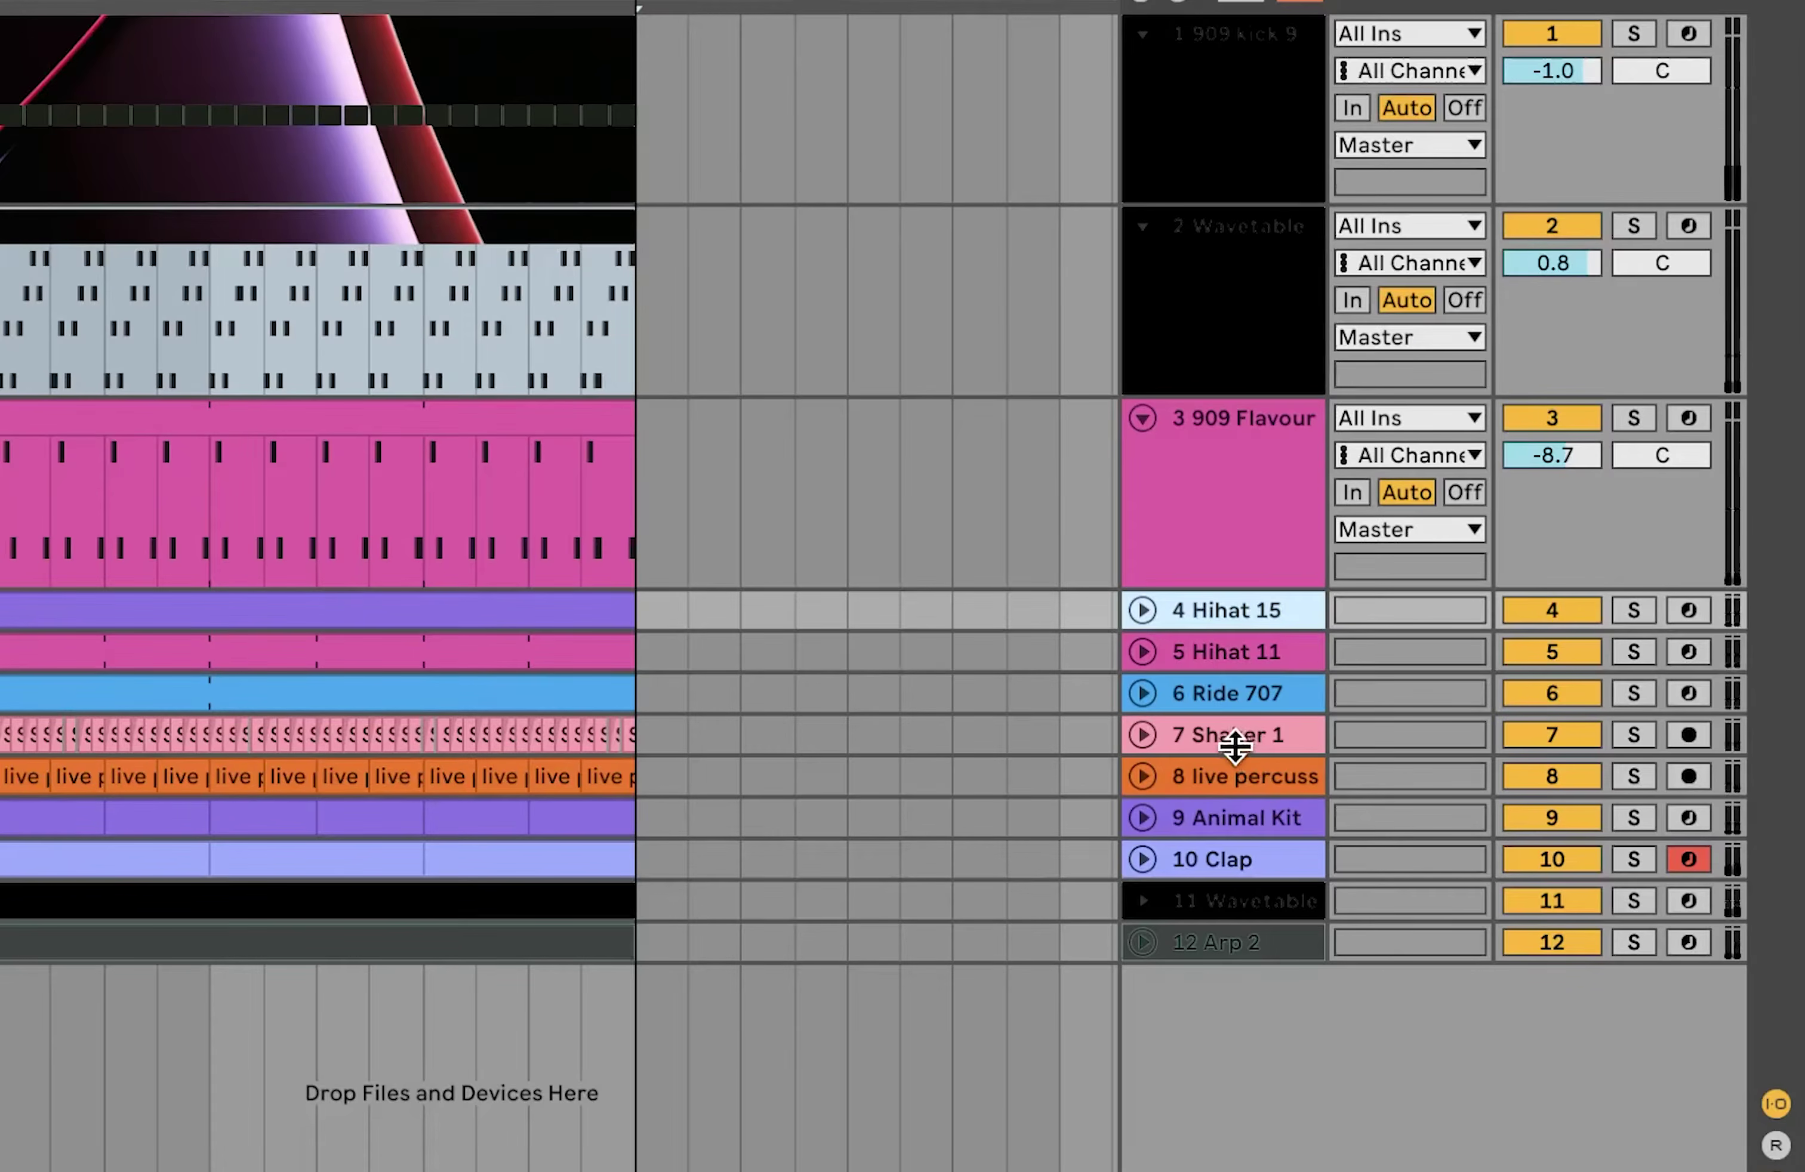
shift+click(1228, 734)
click(1631, 735)
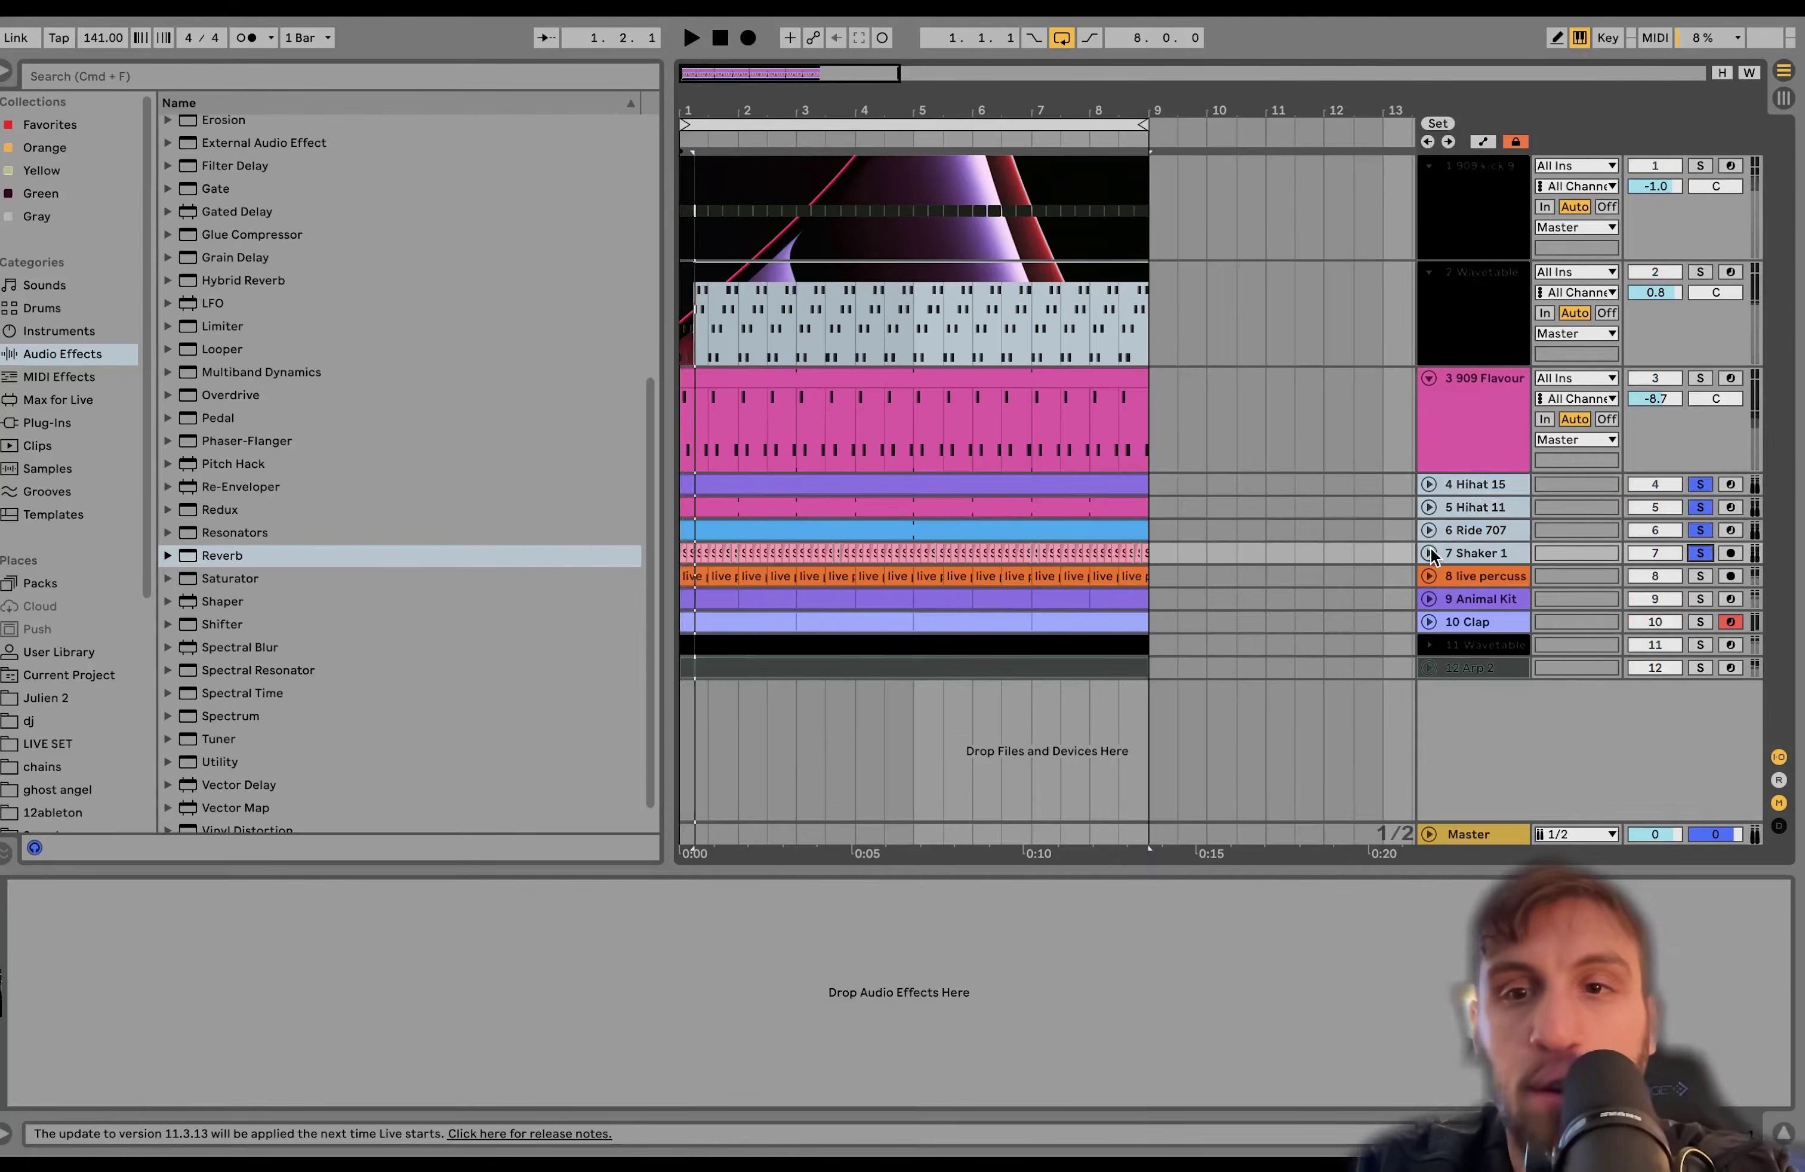
click(1143, 736)
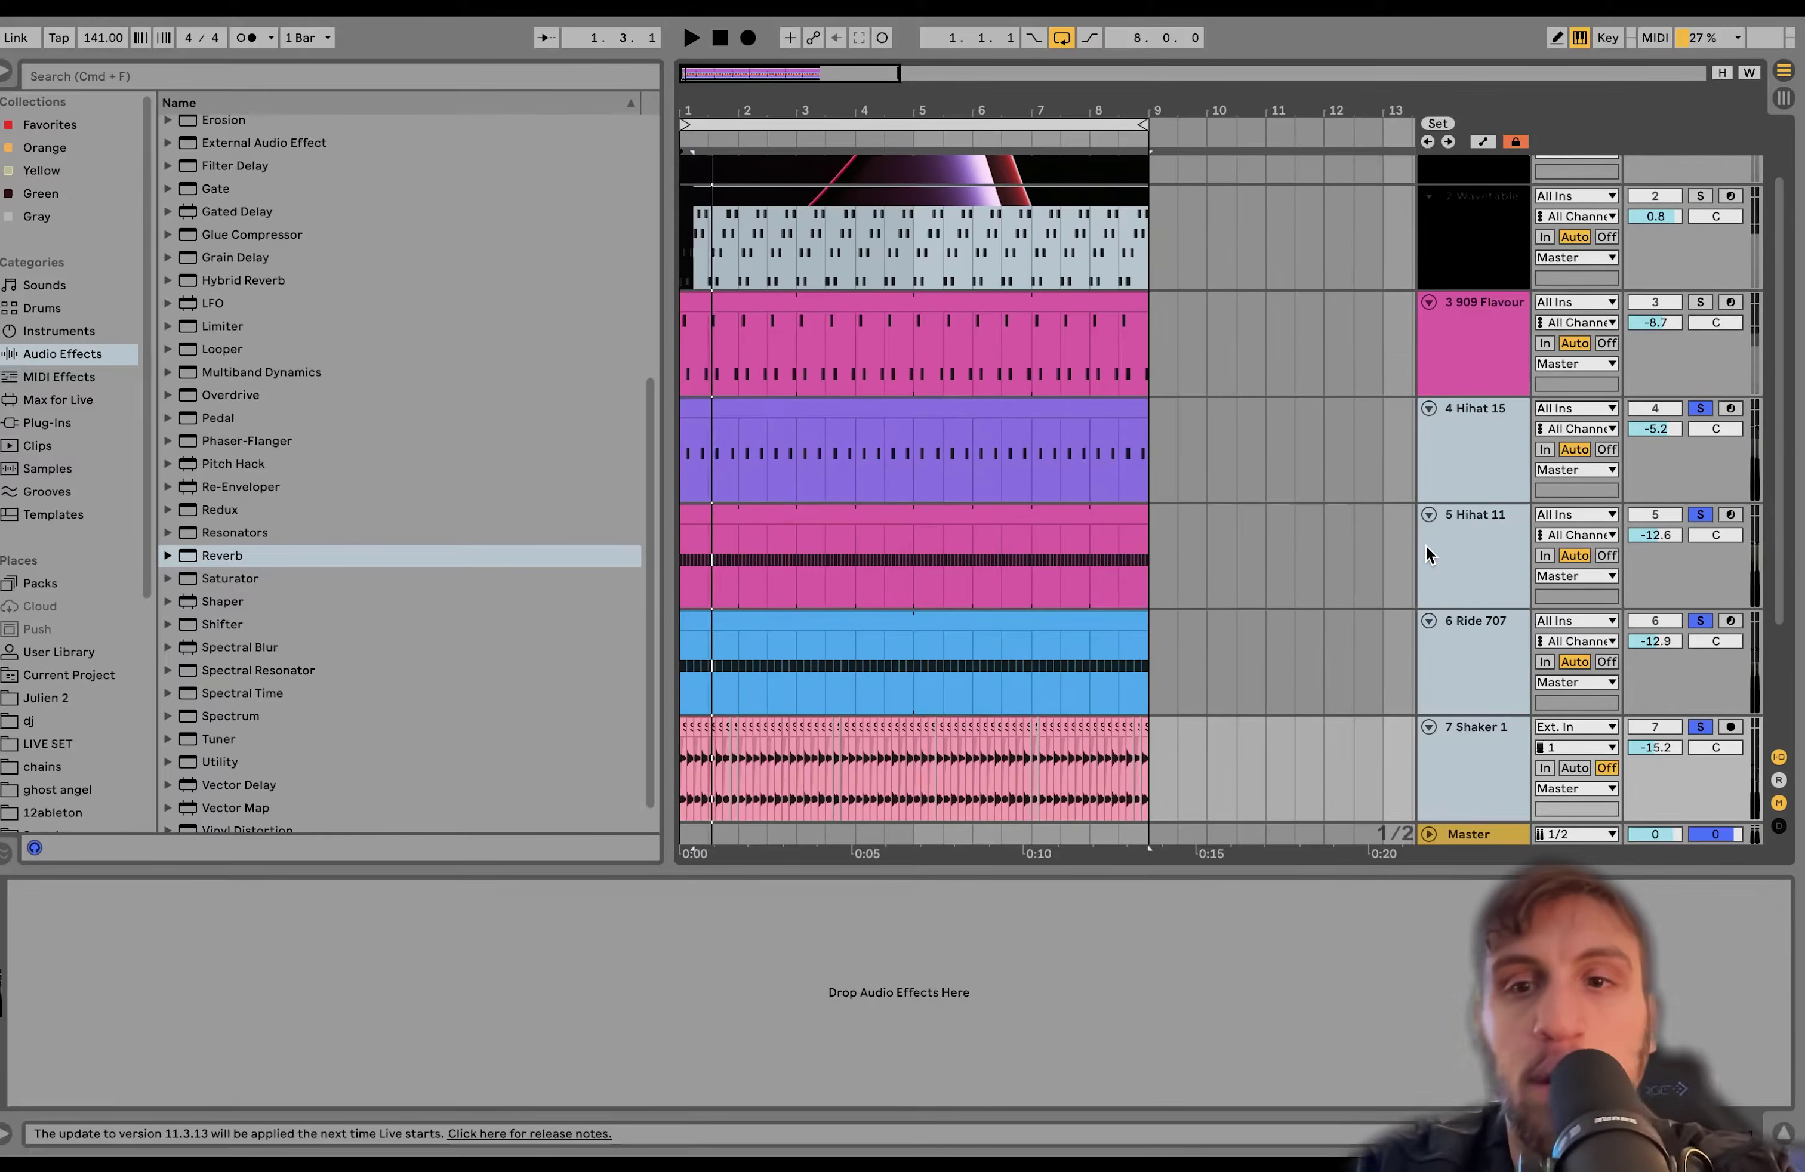
Audition Hihat 15 and Hihat 11 in solo one after the other and examine each track's sampler settings
click(1475, 381)
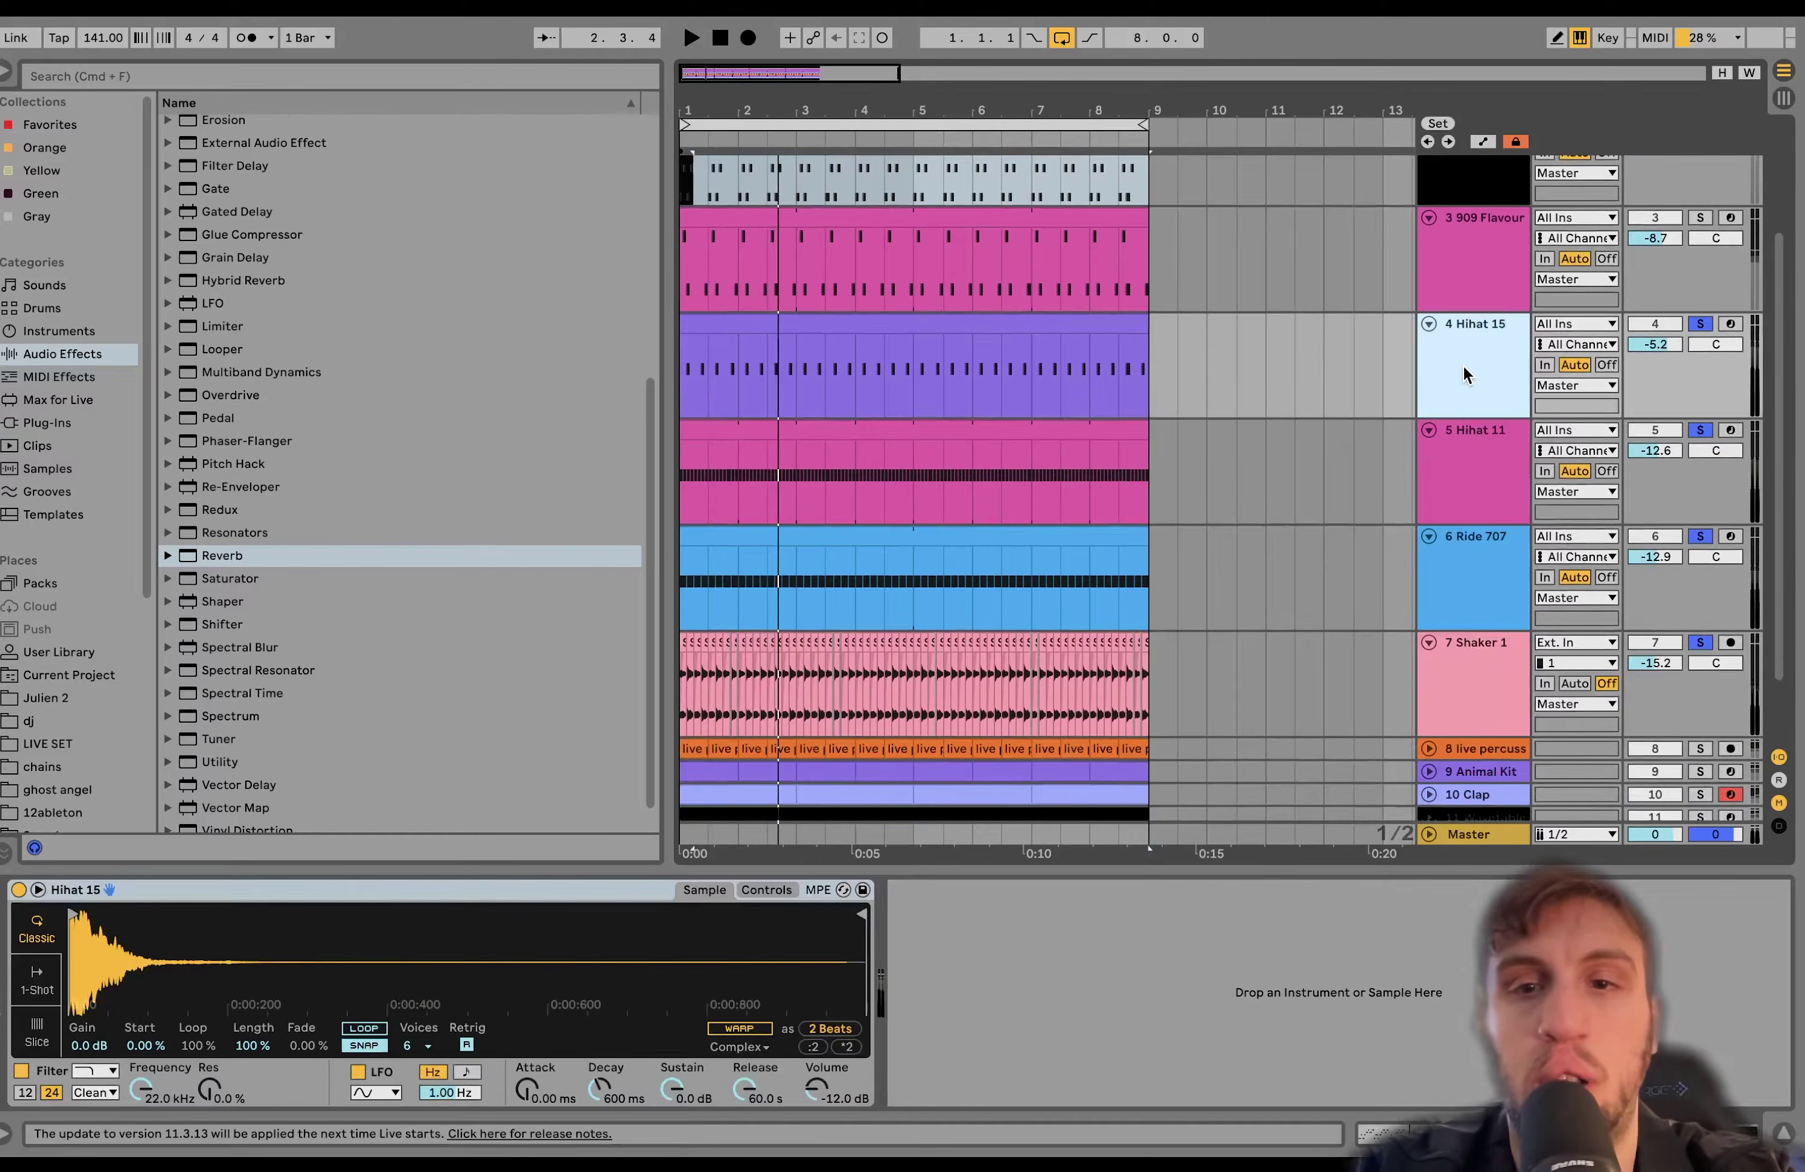
click(1698, 323)
click(1699, 324)
click(1655, 470)
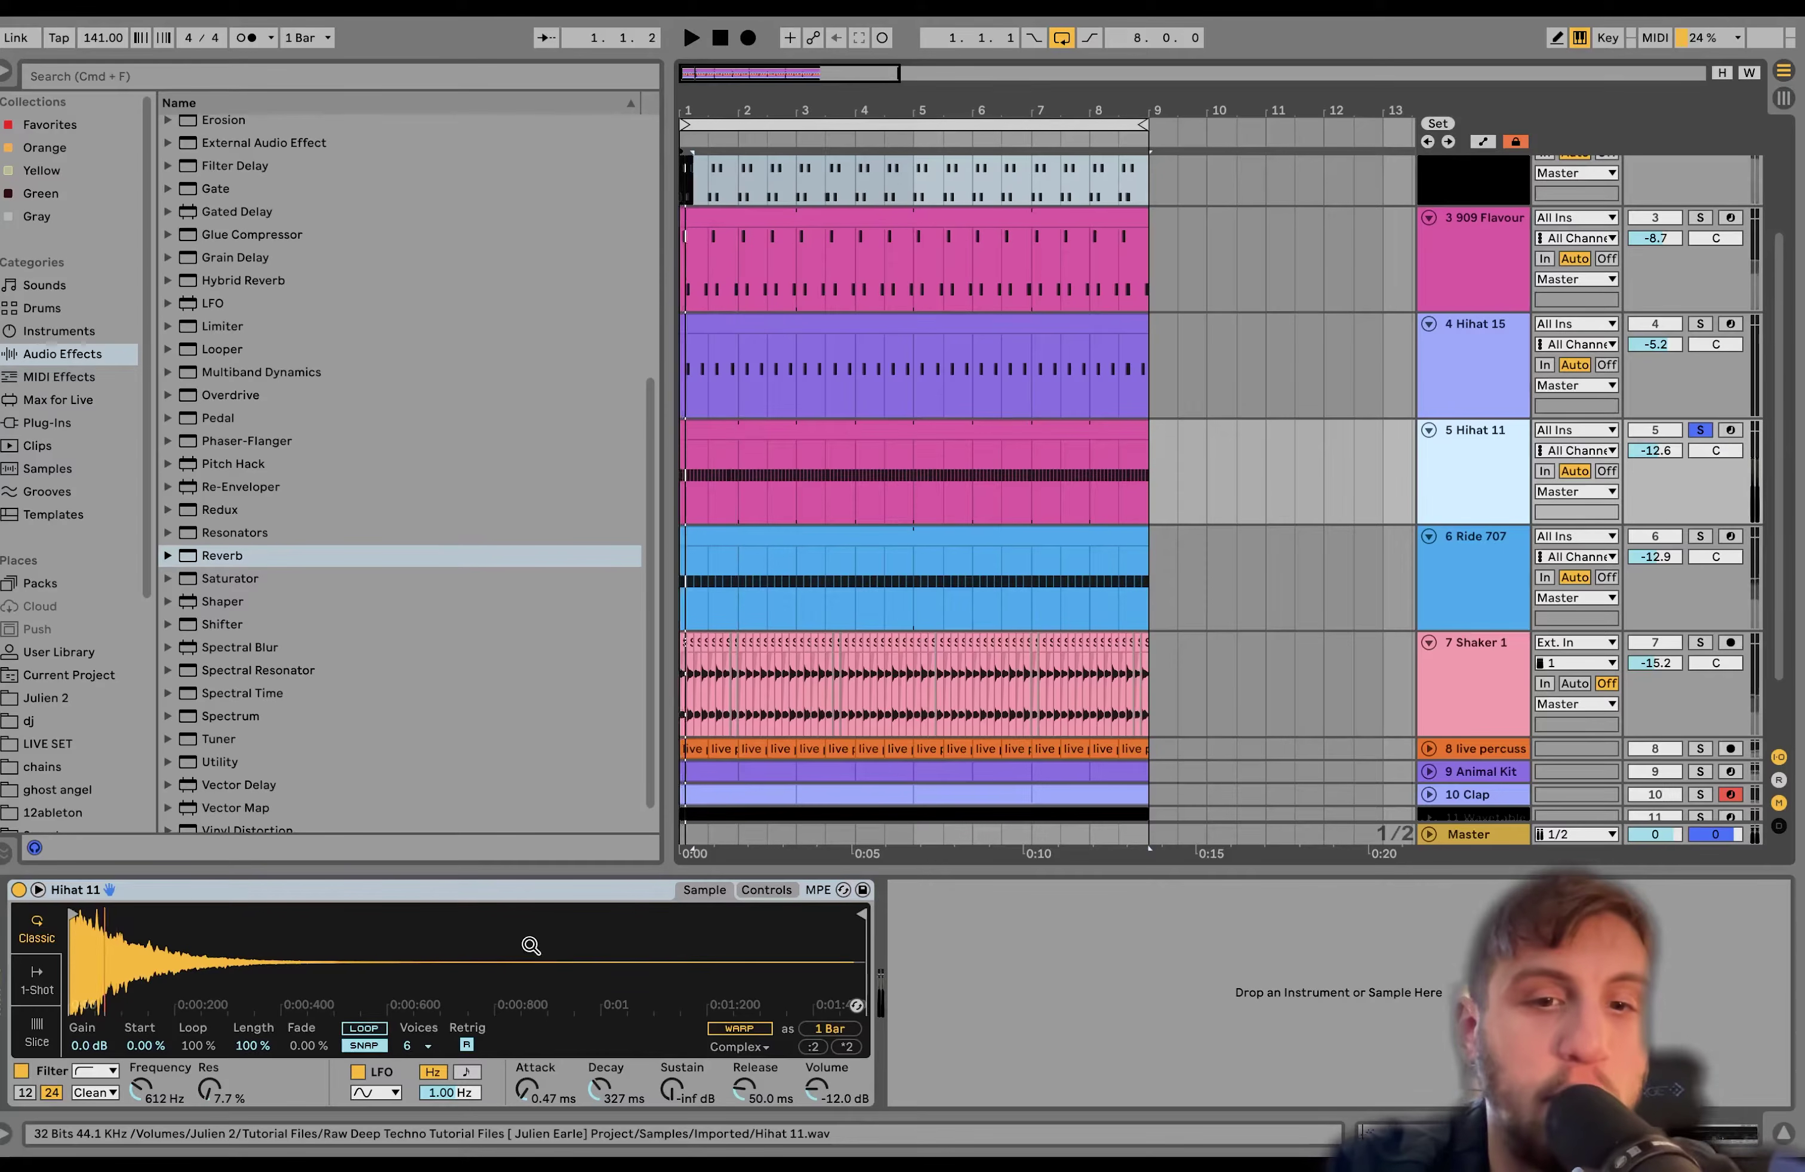
click(765, 890)
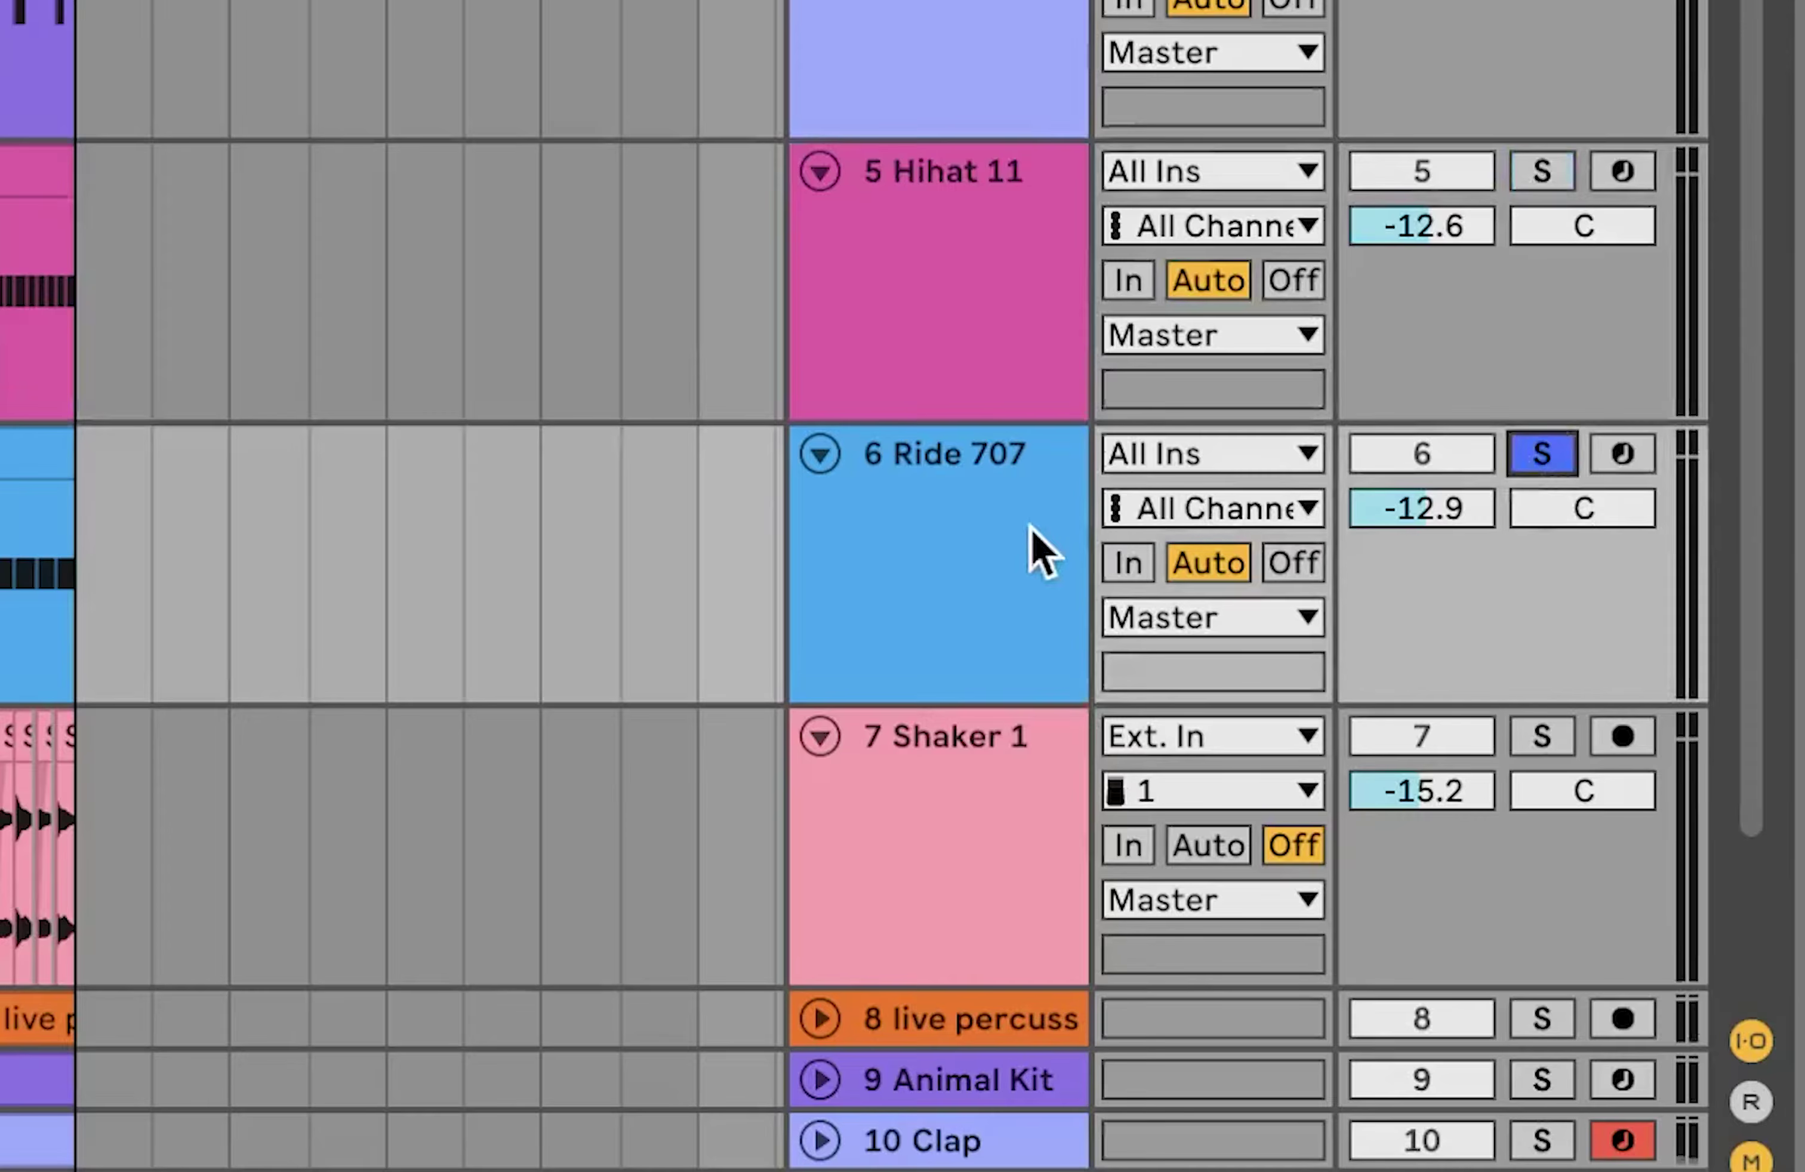
Examine the Ride 707 sampler settings and the audio clips on the Shaker 1 track
click(1031, 526)
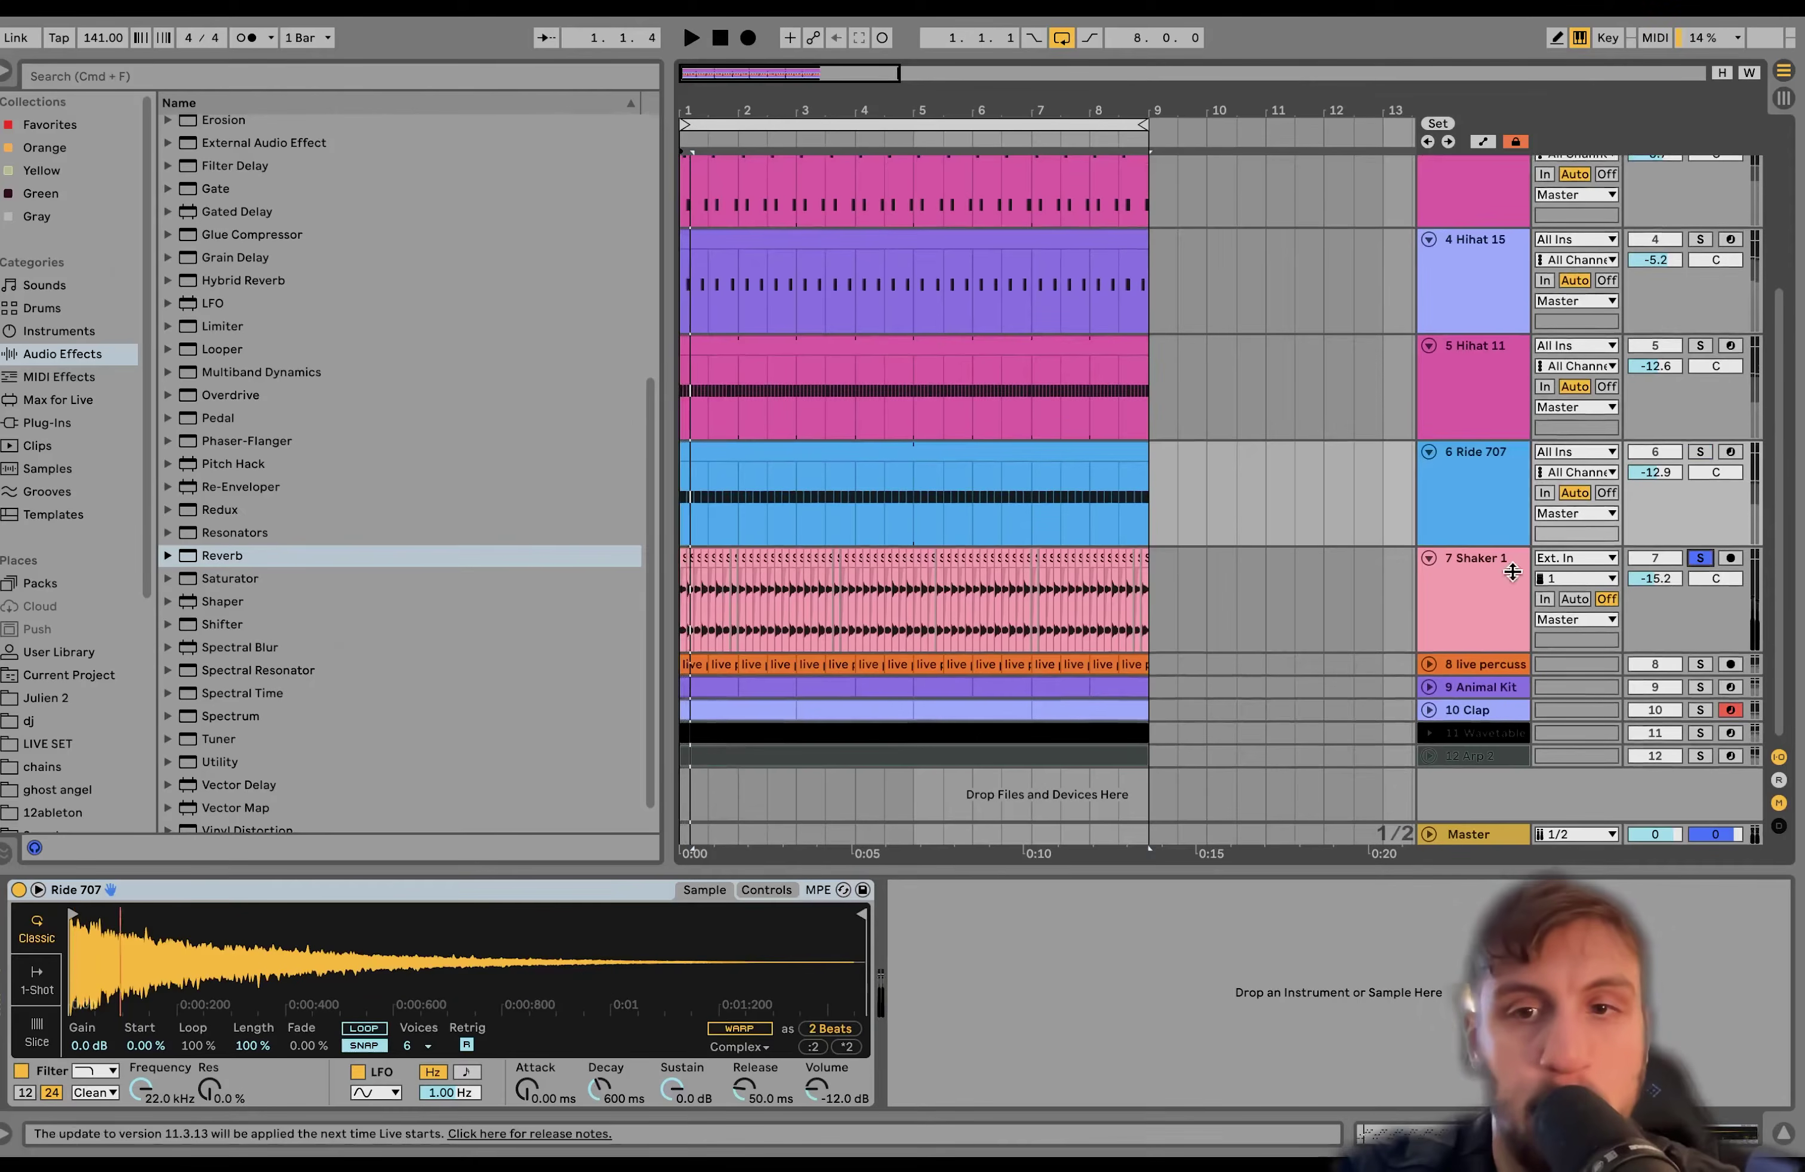
click(1452, 581)
click(728, 667)
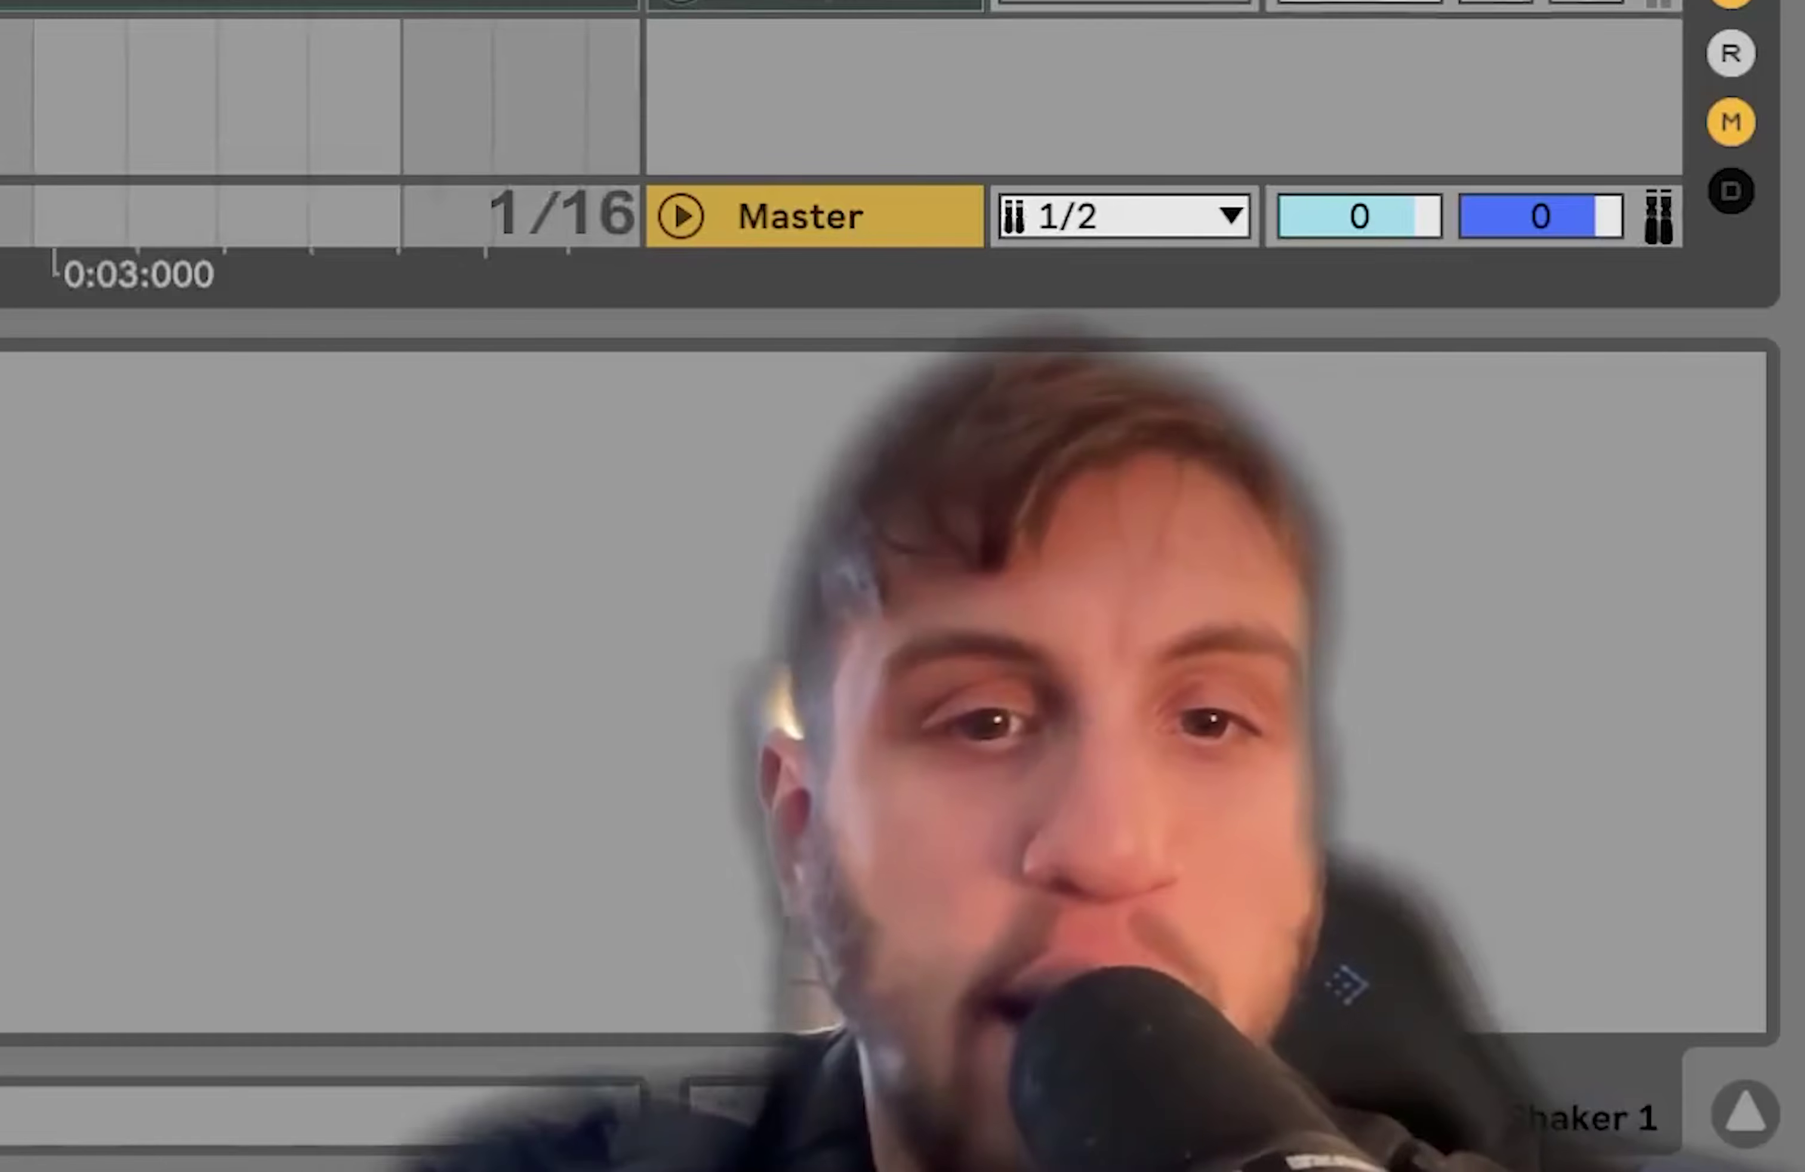
Select the live percussion track with its solo on and expand it to show its clips and effects
scroll(725, 638, down, 5)
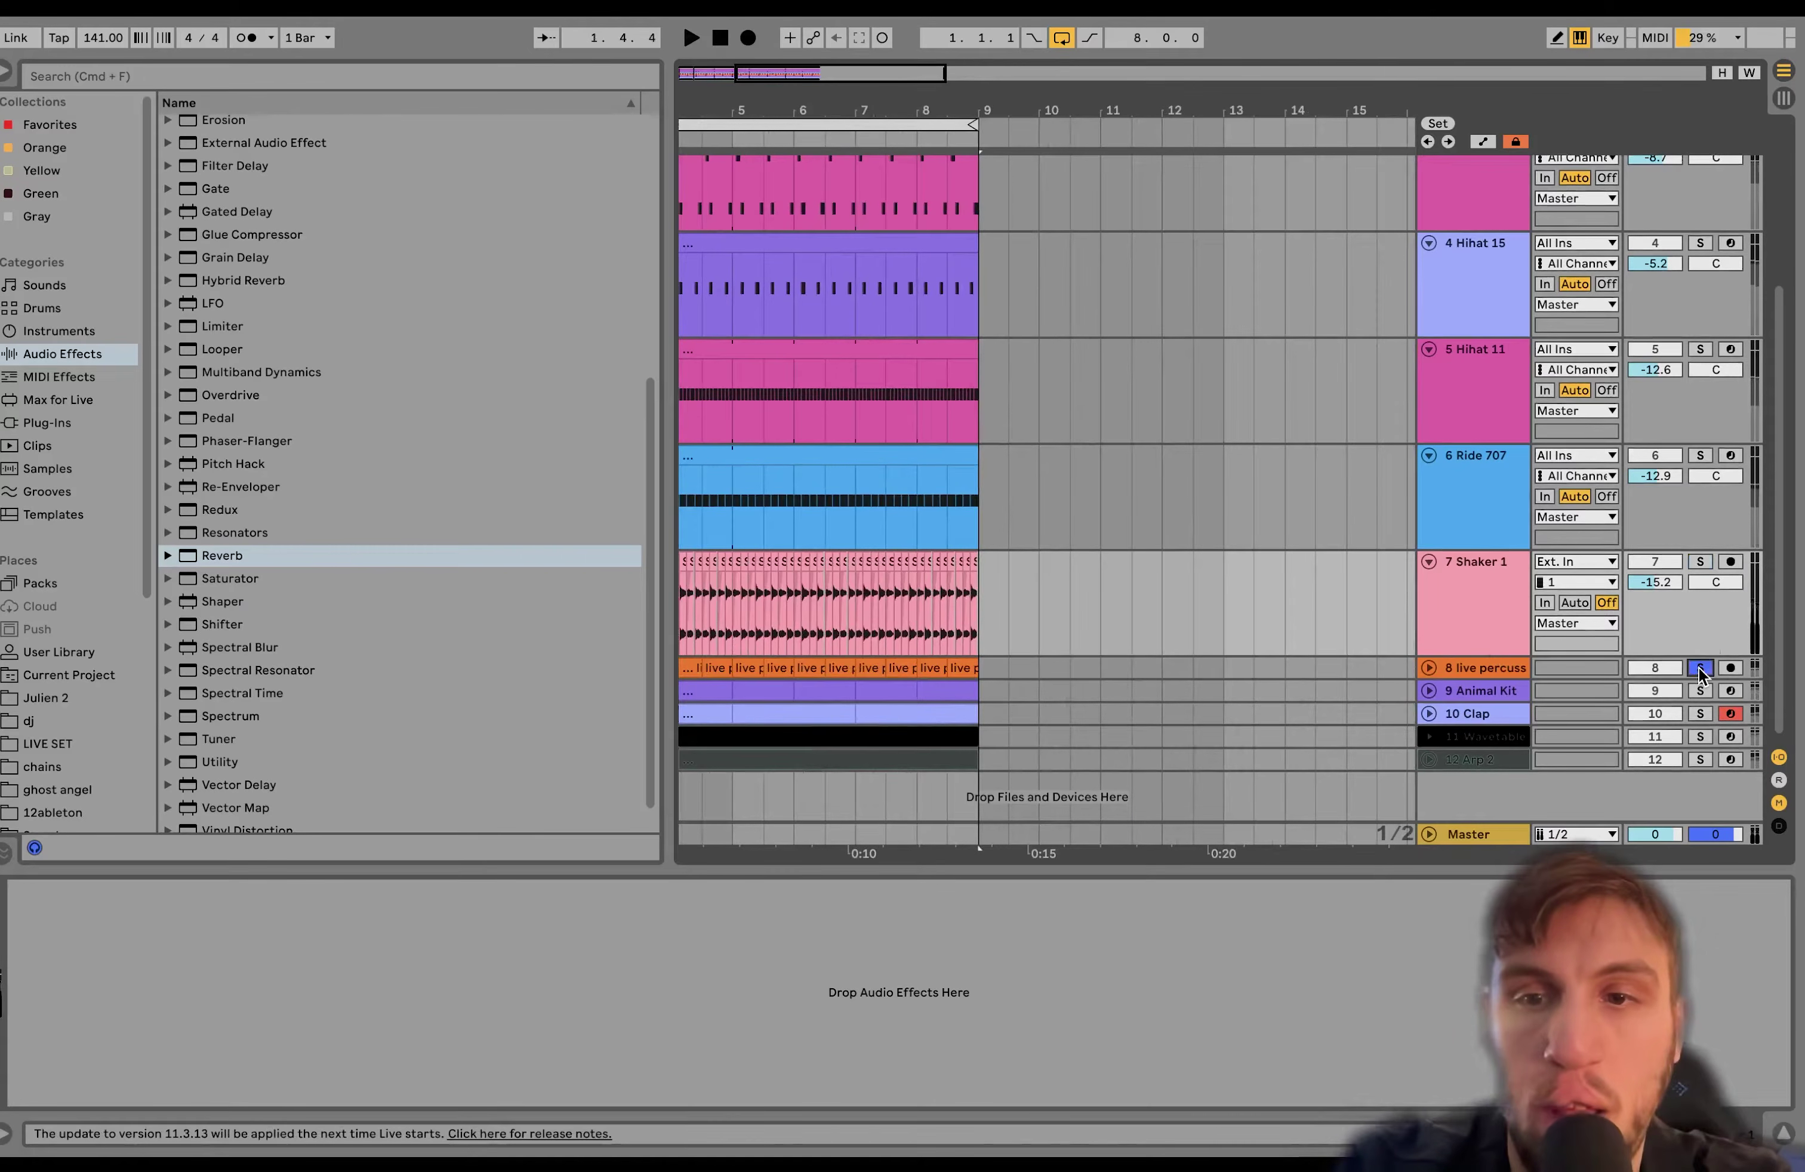
click(1469, 674)
click(1429, 669)
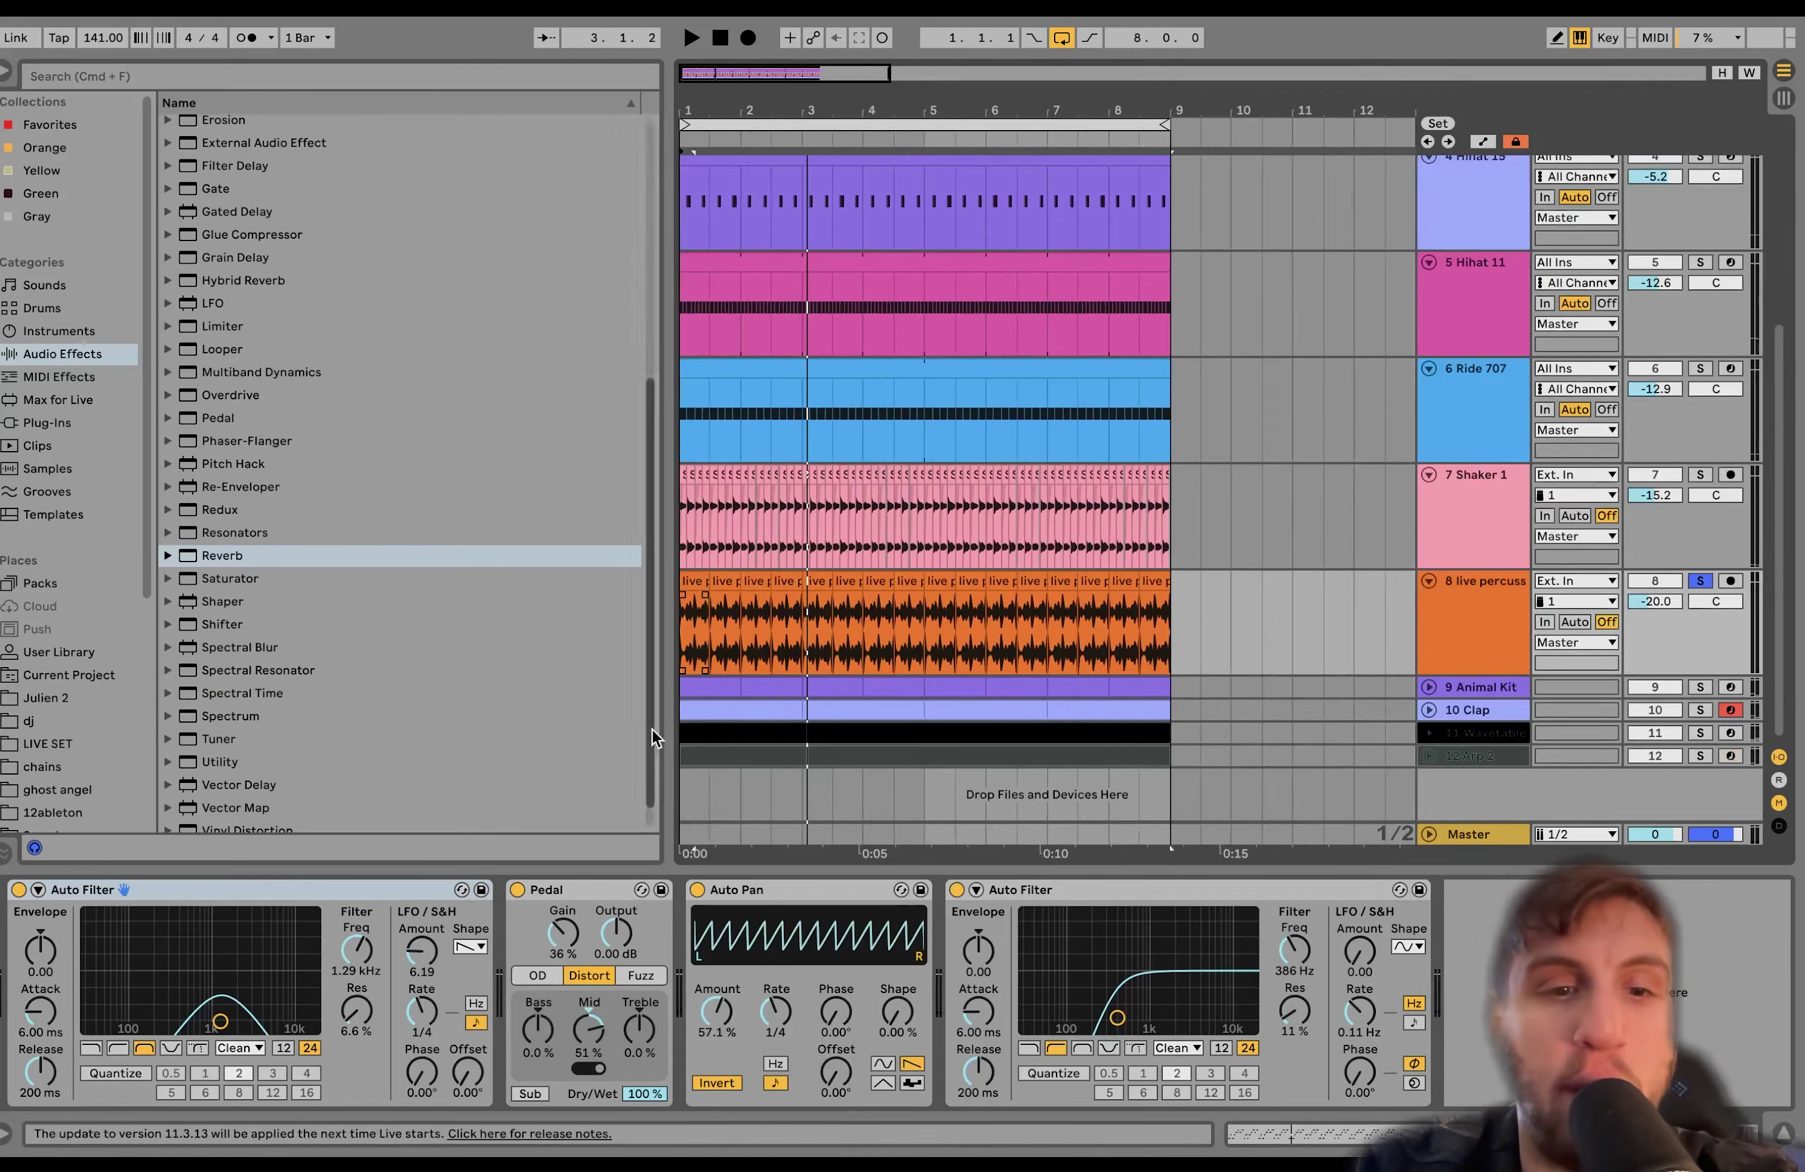
Compare the live percussion with its Auto Filter, Pedal and Auto Pan effects bypassed and switched back on
click(389, 887)
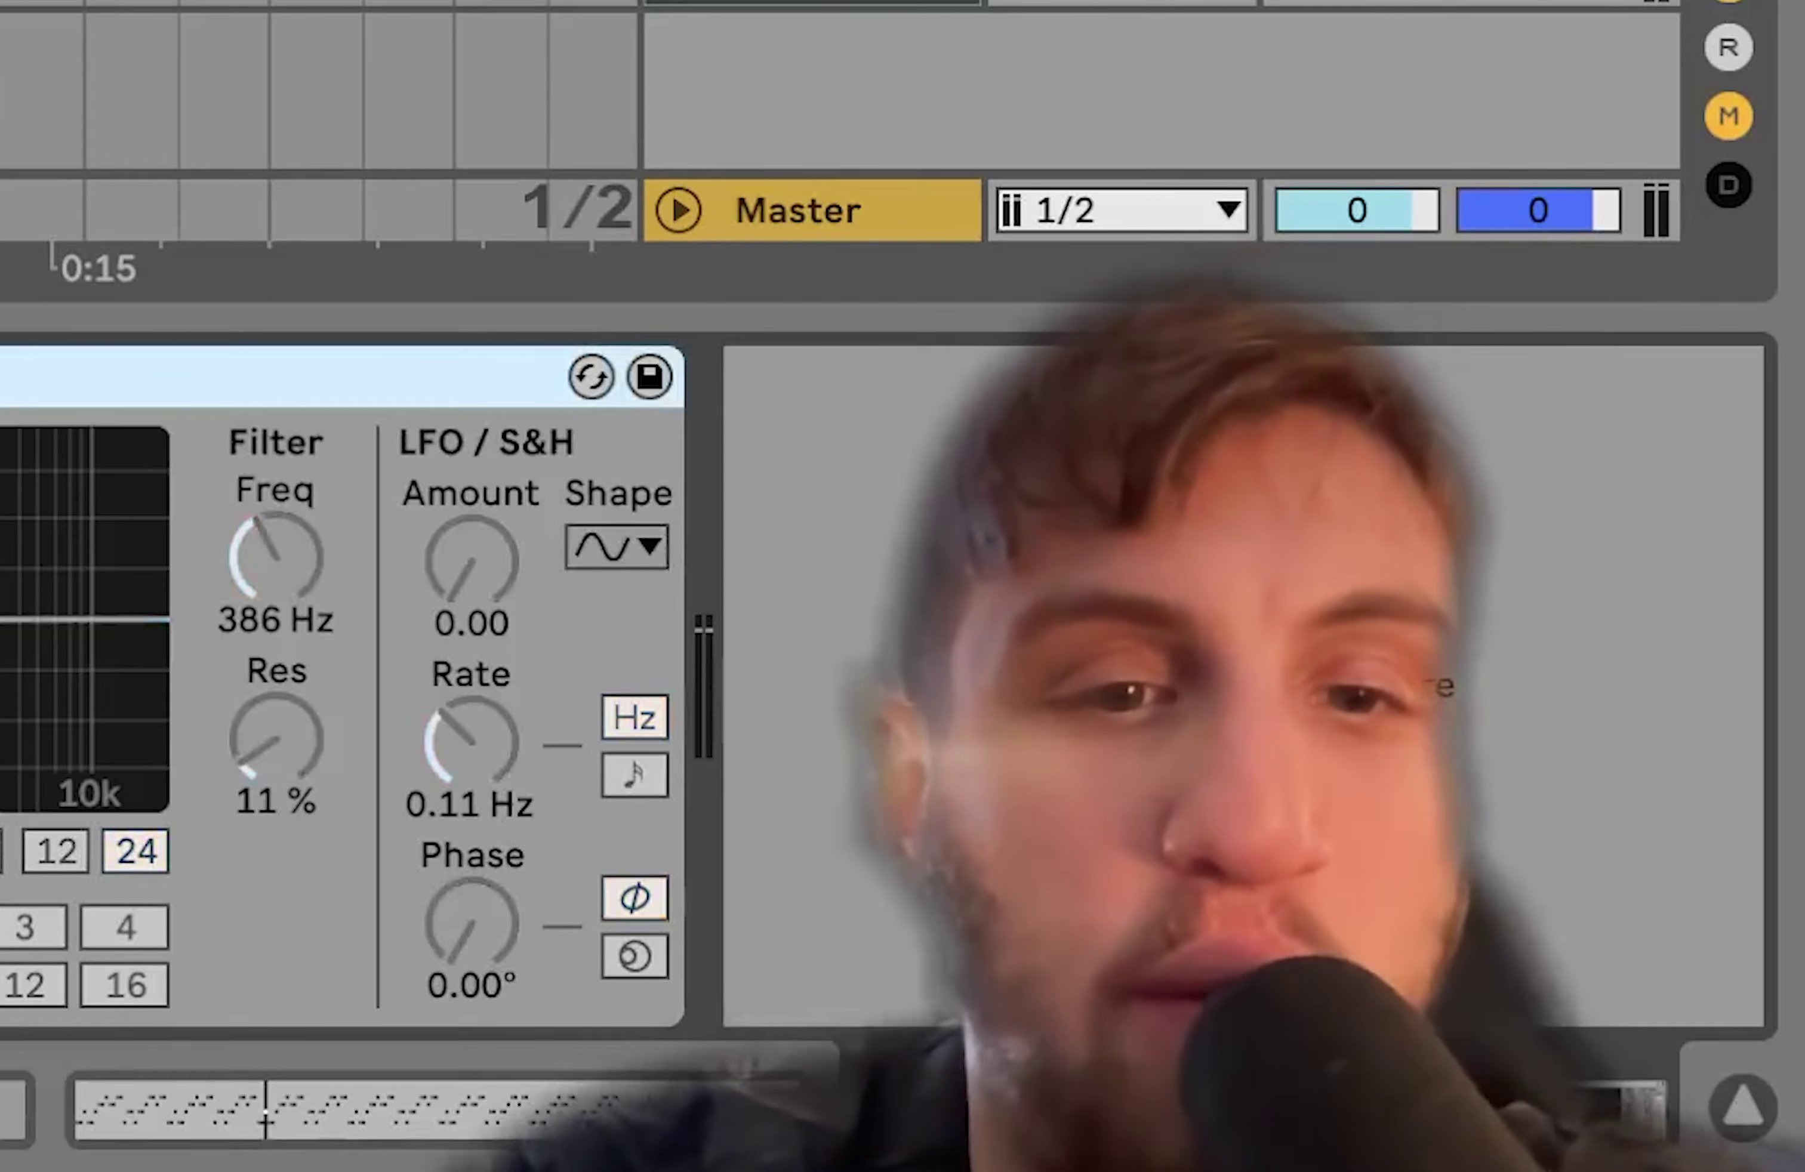
scroll(320, 129, up, 3)
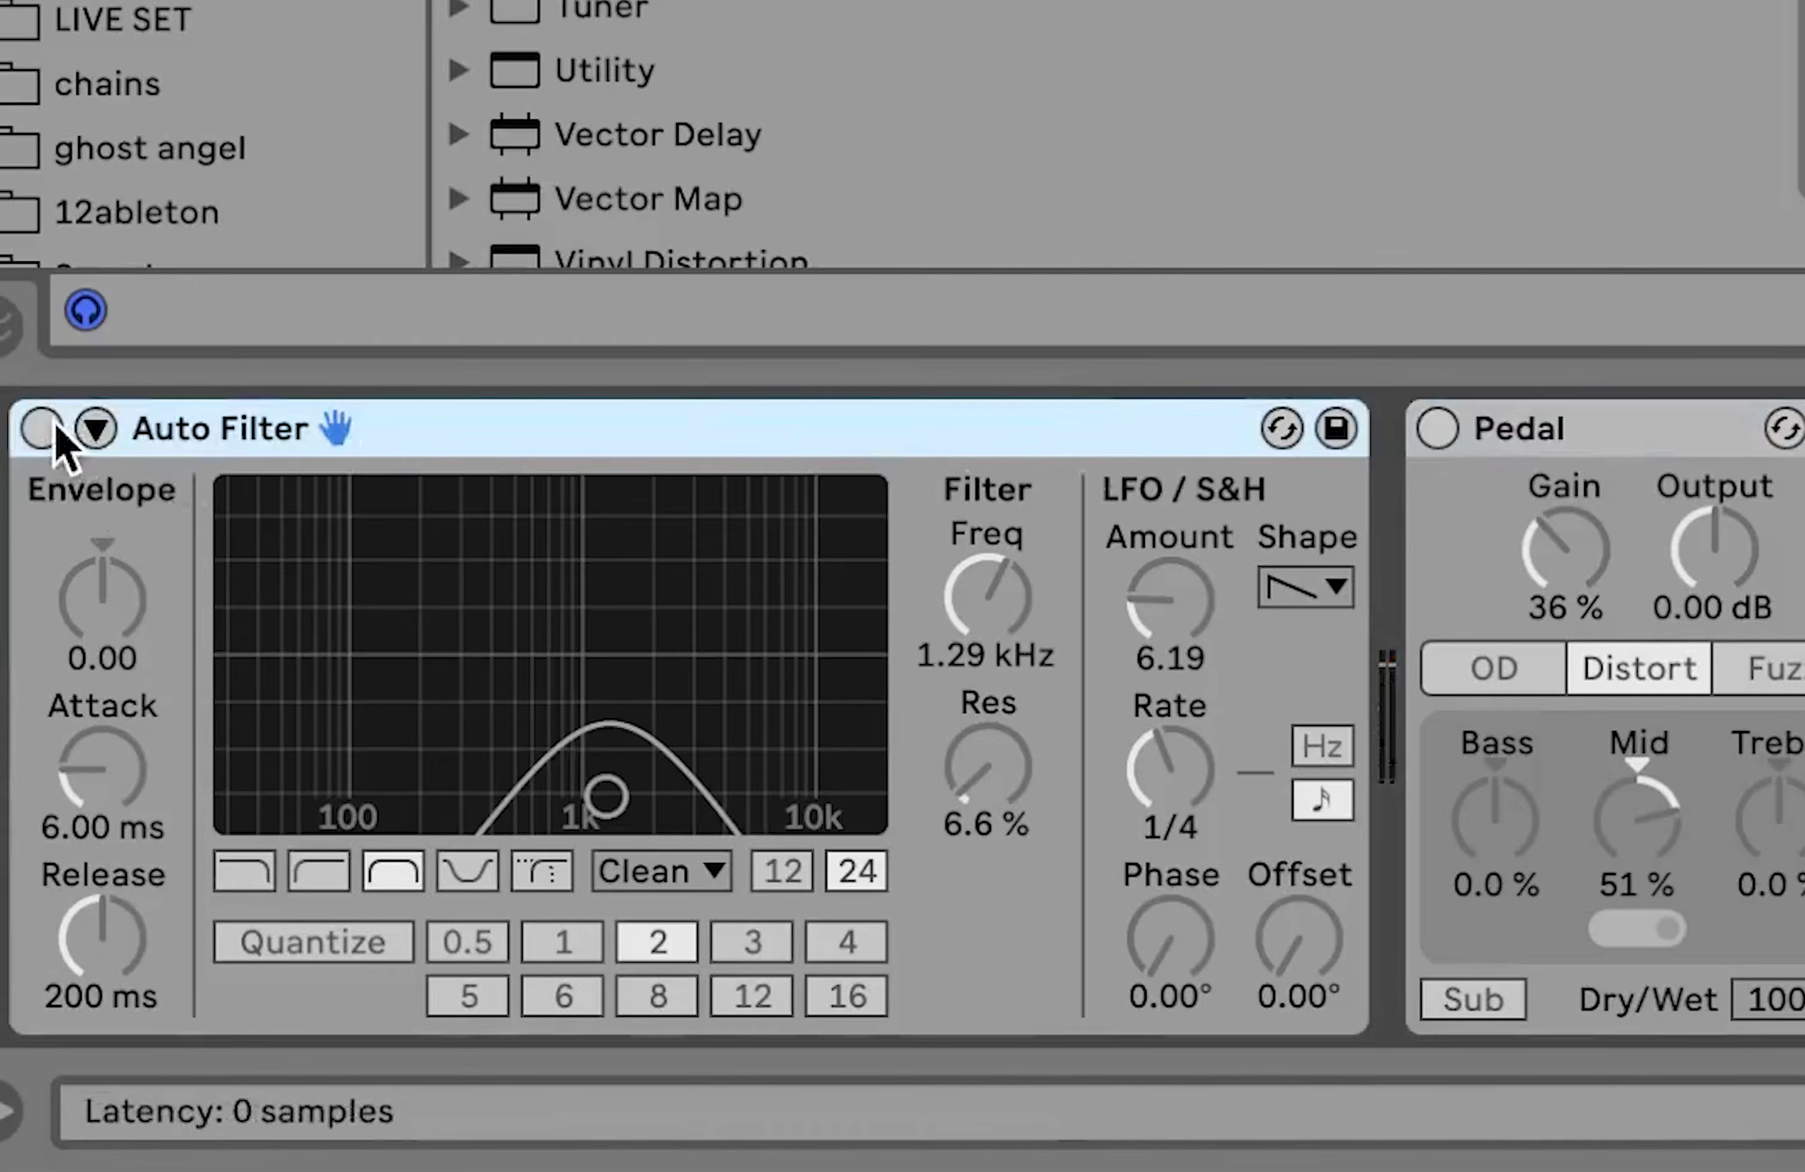
click(44, 429)
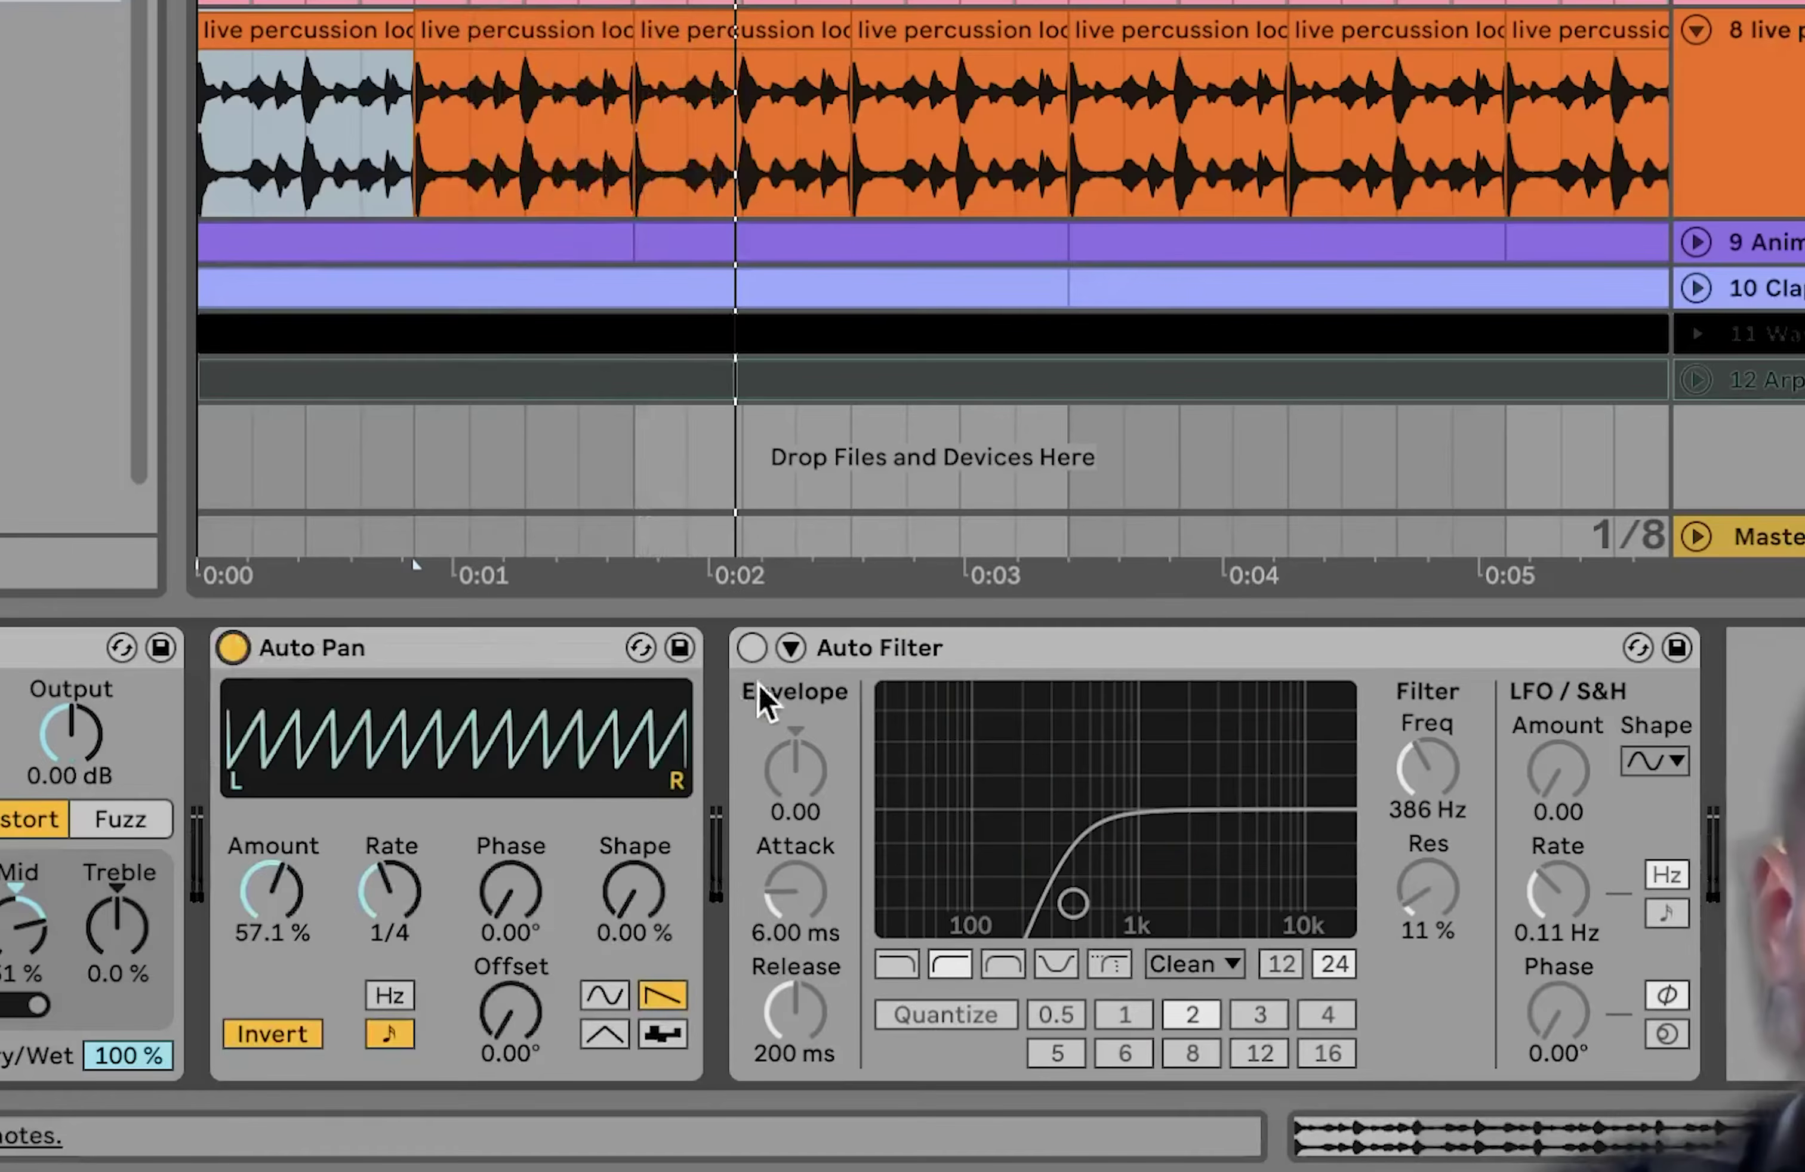
click(751, 648)
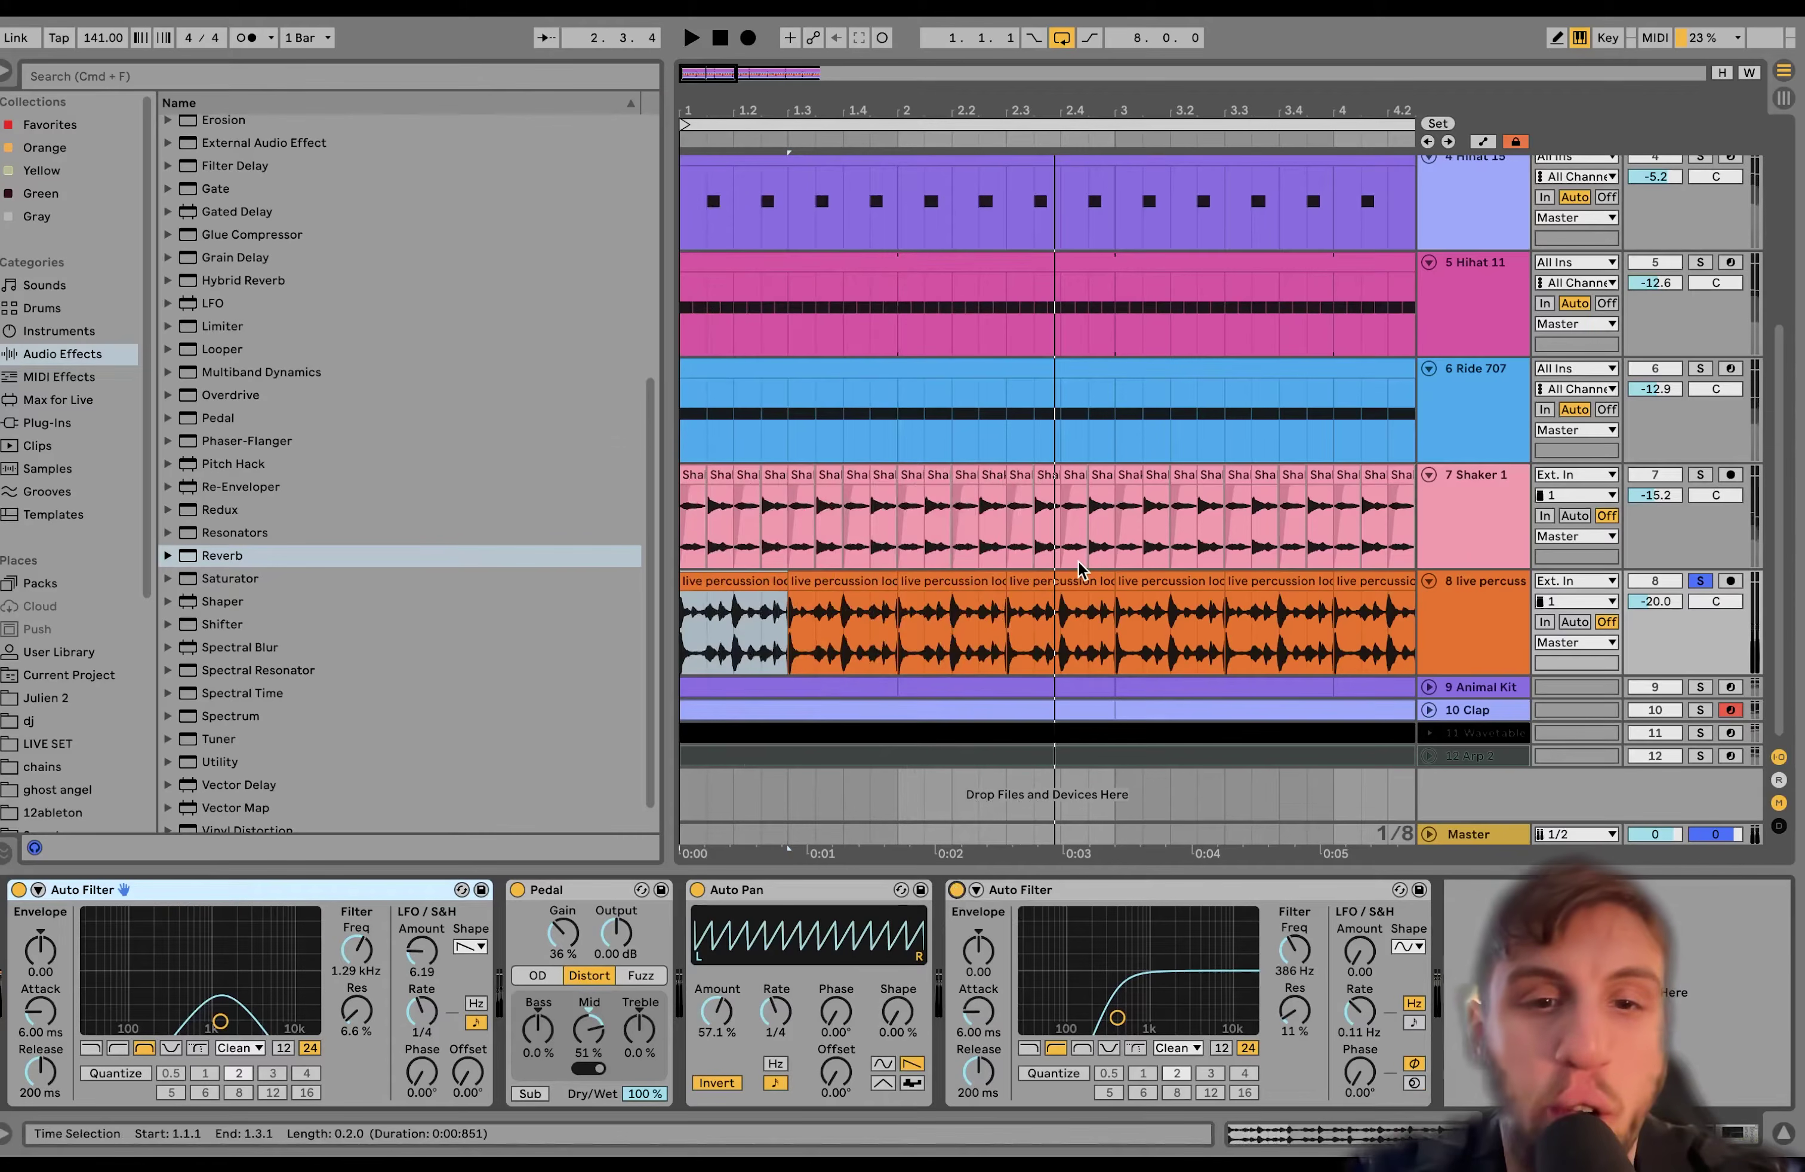
Select all tracks from 909 kick 9 through live percussion and solo them together
key(minus)
key(minus)
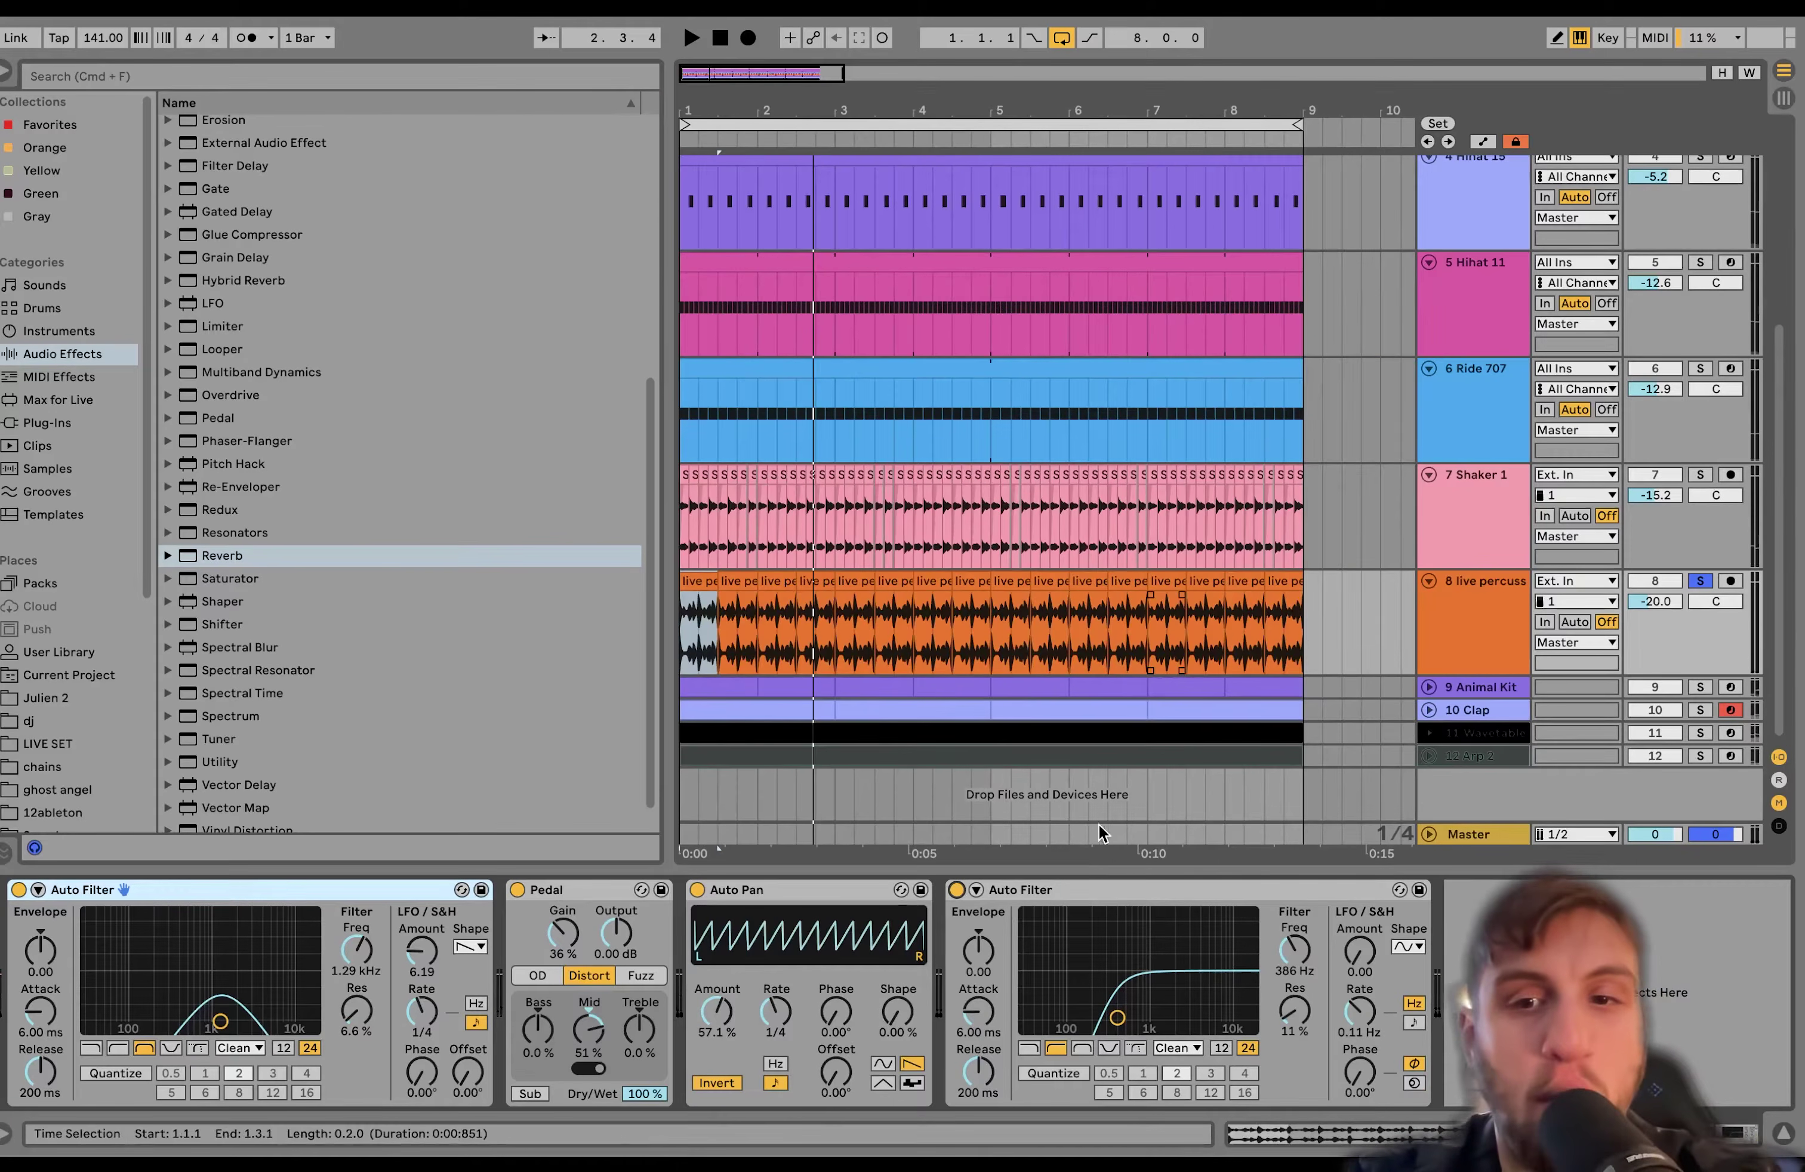
scroll(1492, 642, up, 3)
scroll(1492, 641, down, 1)
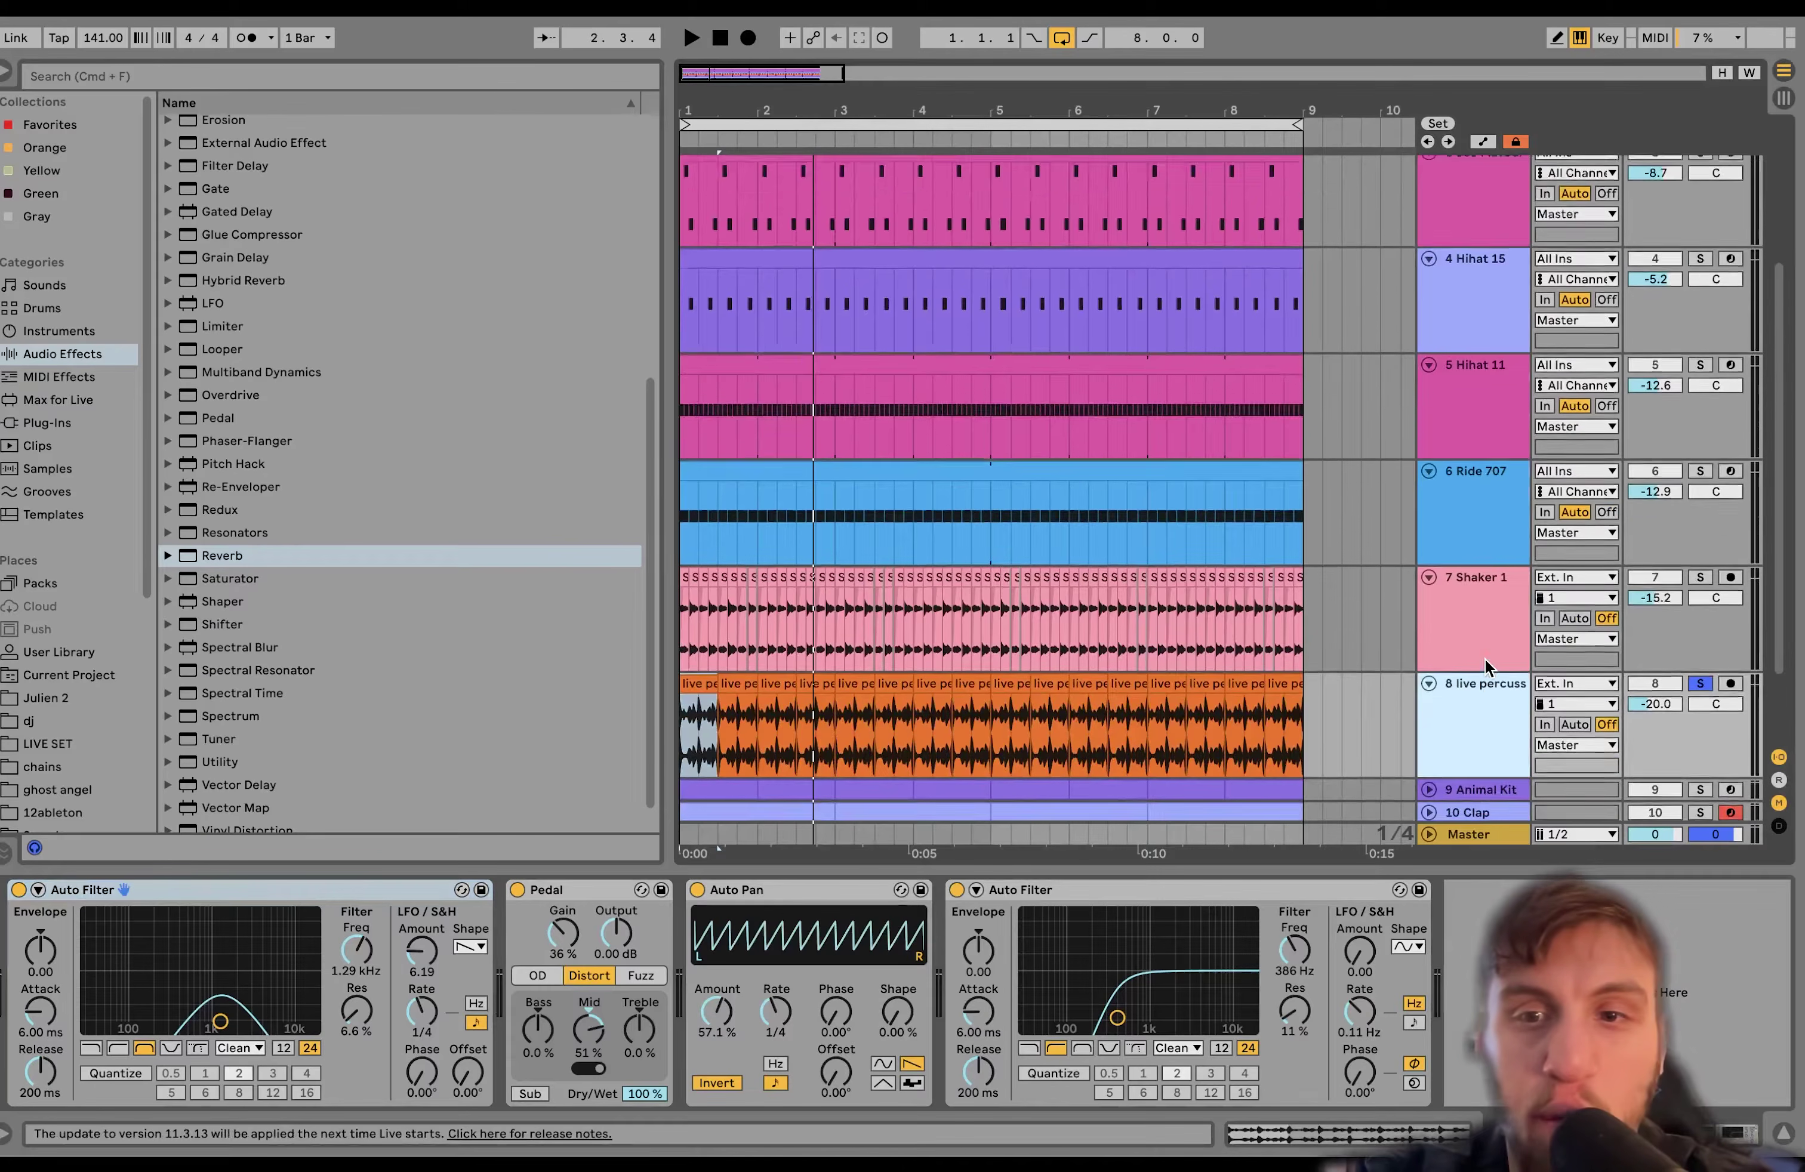
scroll(1485, 658, up, 3)
shift+click(1381, 282)
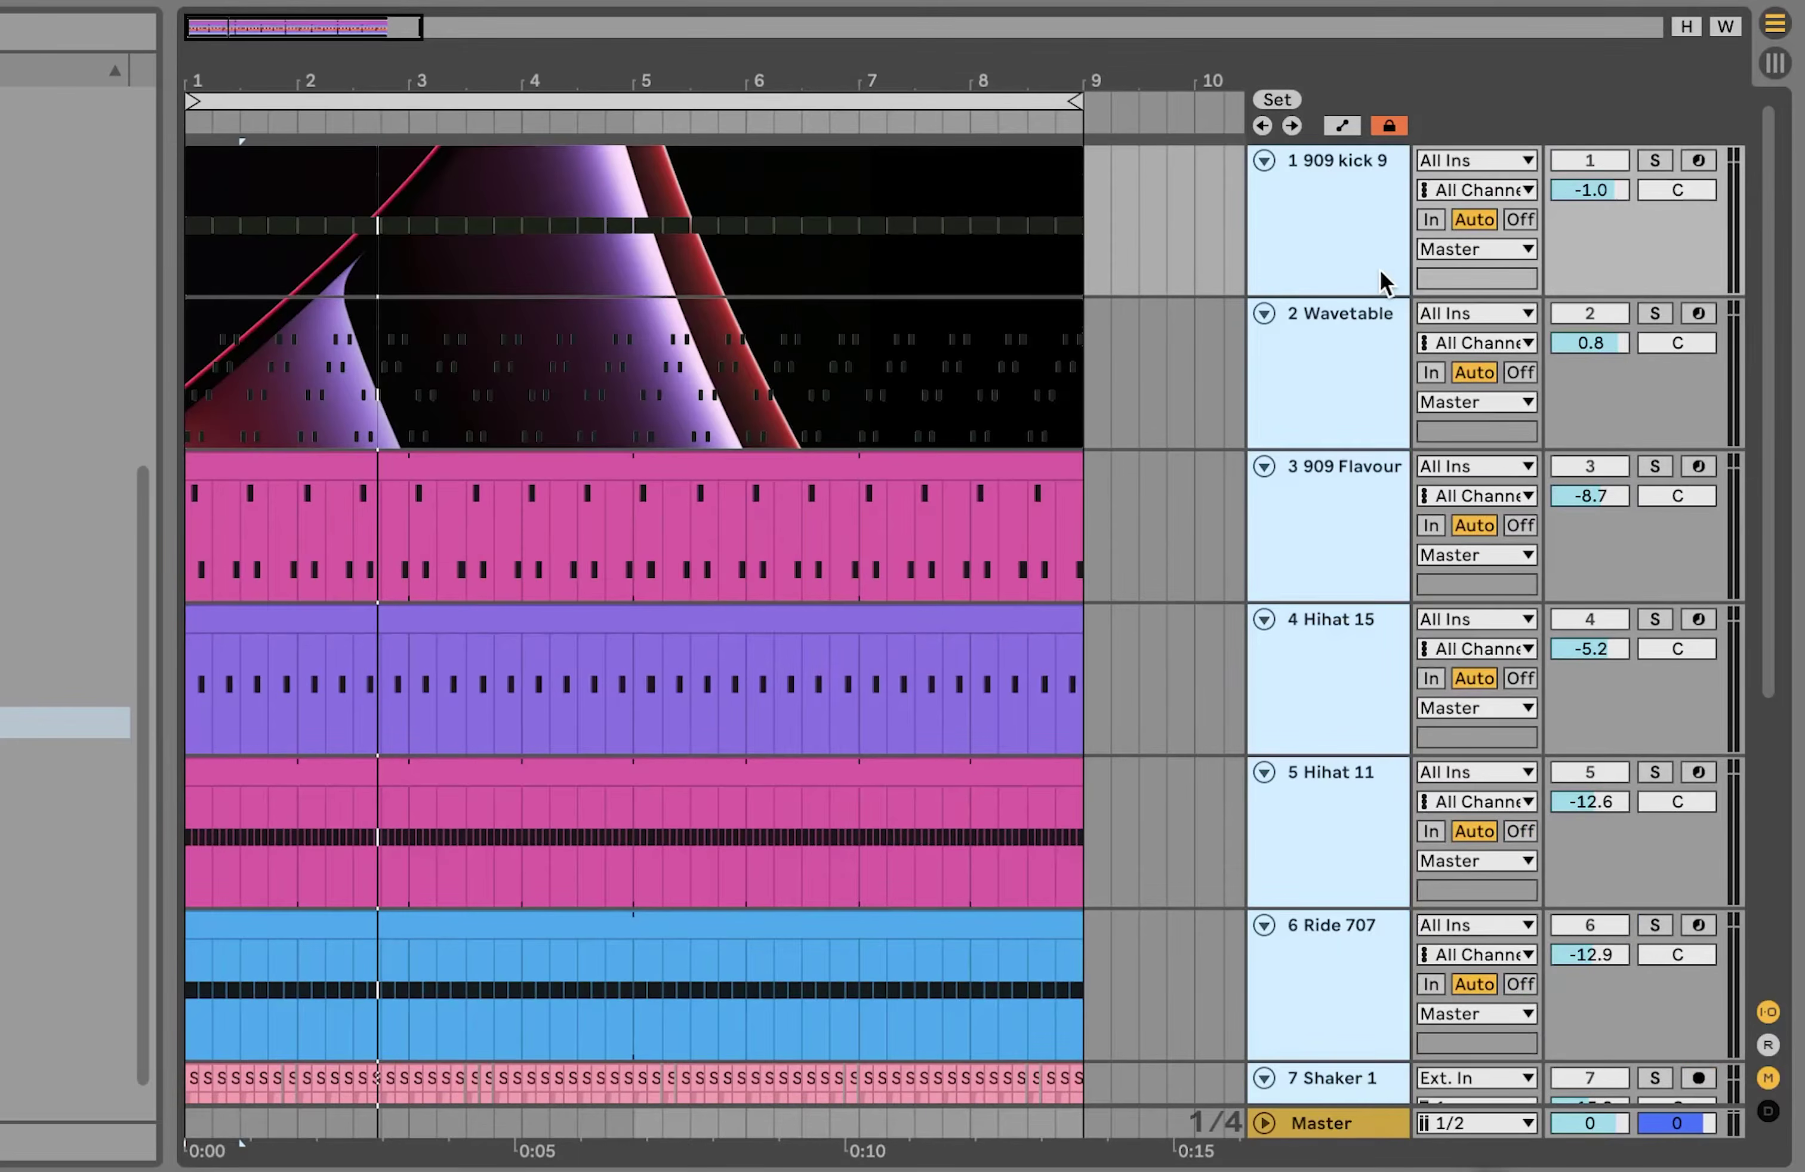
click(1647, 158)
scroll(1647, 155, down, 5)
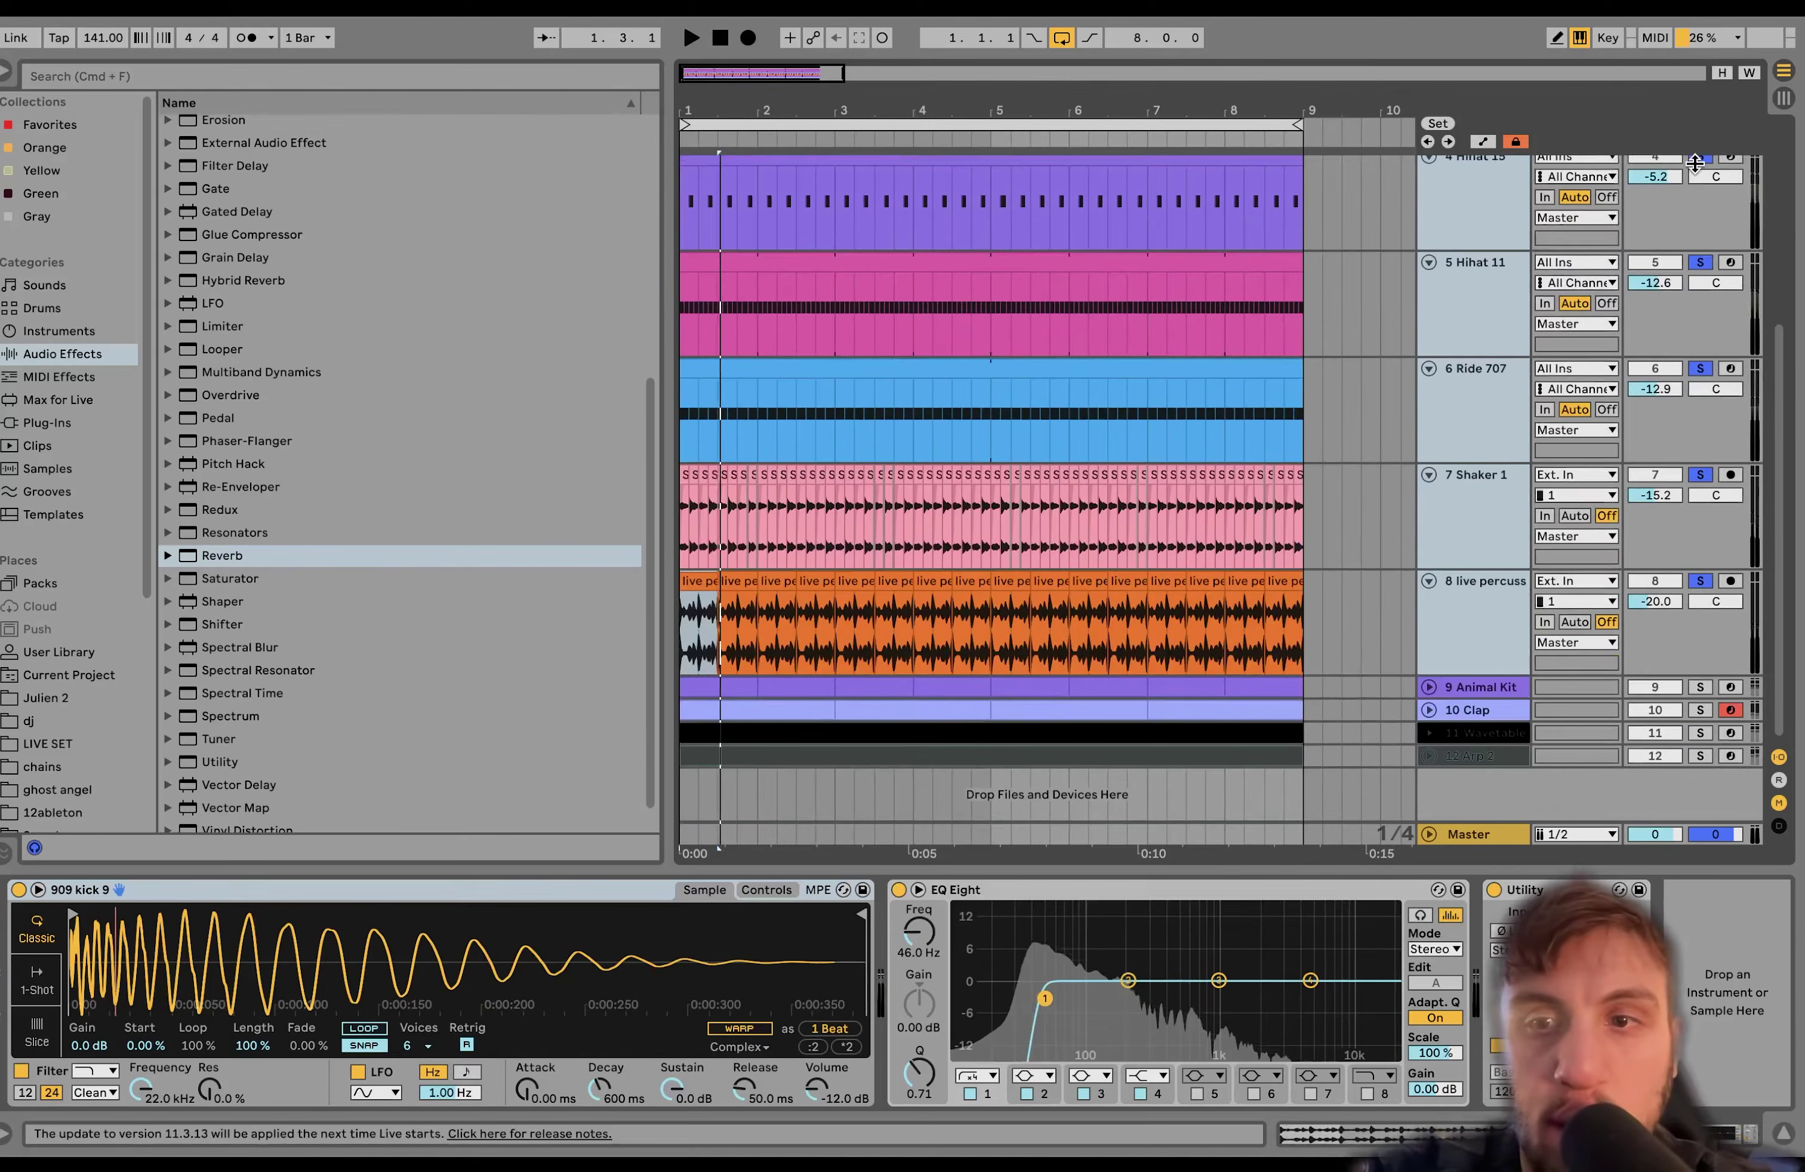
Solo the Animal Kit track to audition it
click(1448, 639)
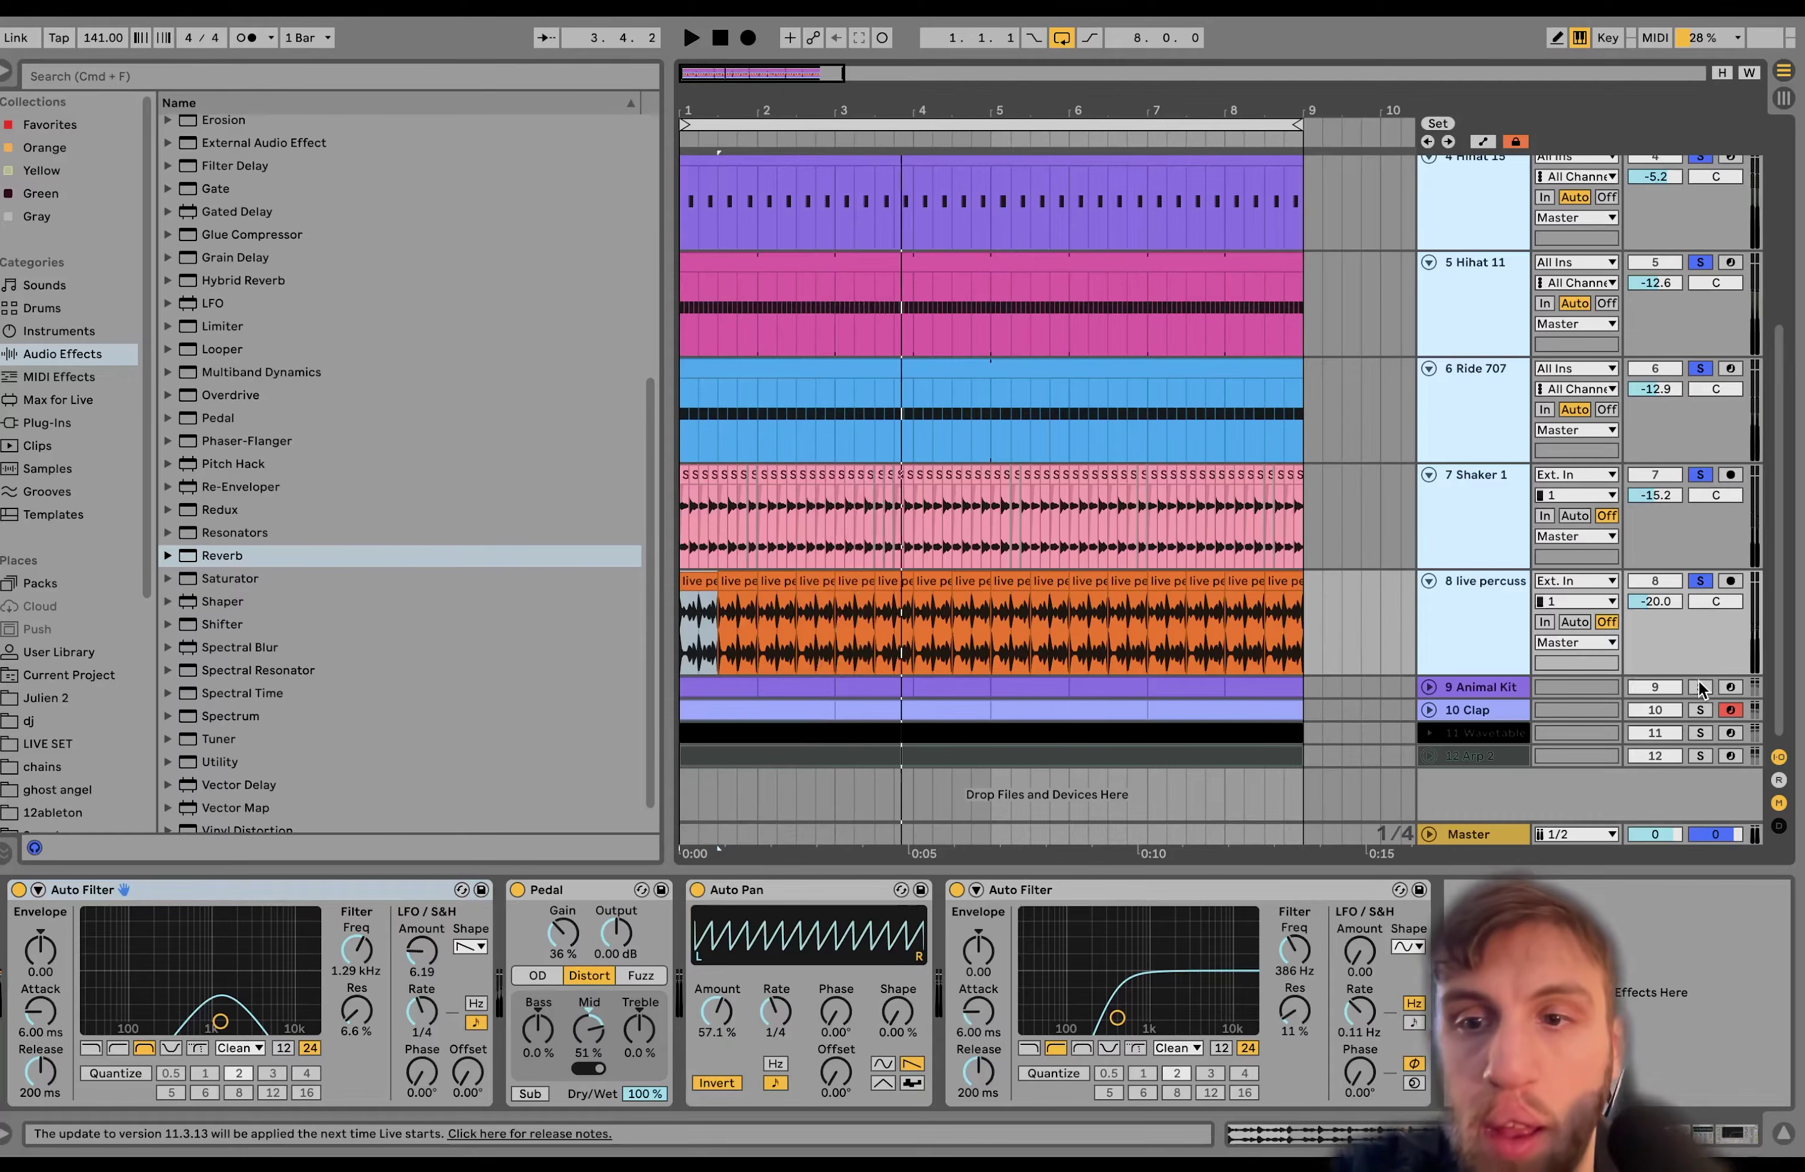
click(1699, 688)
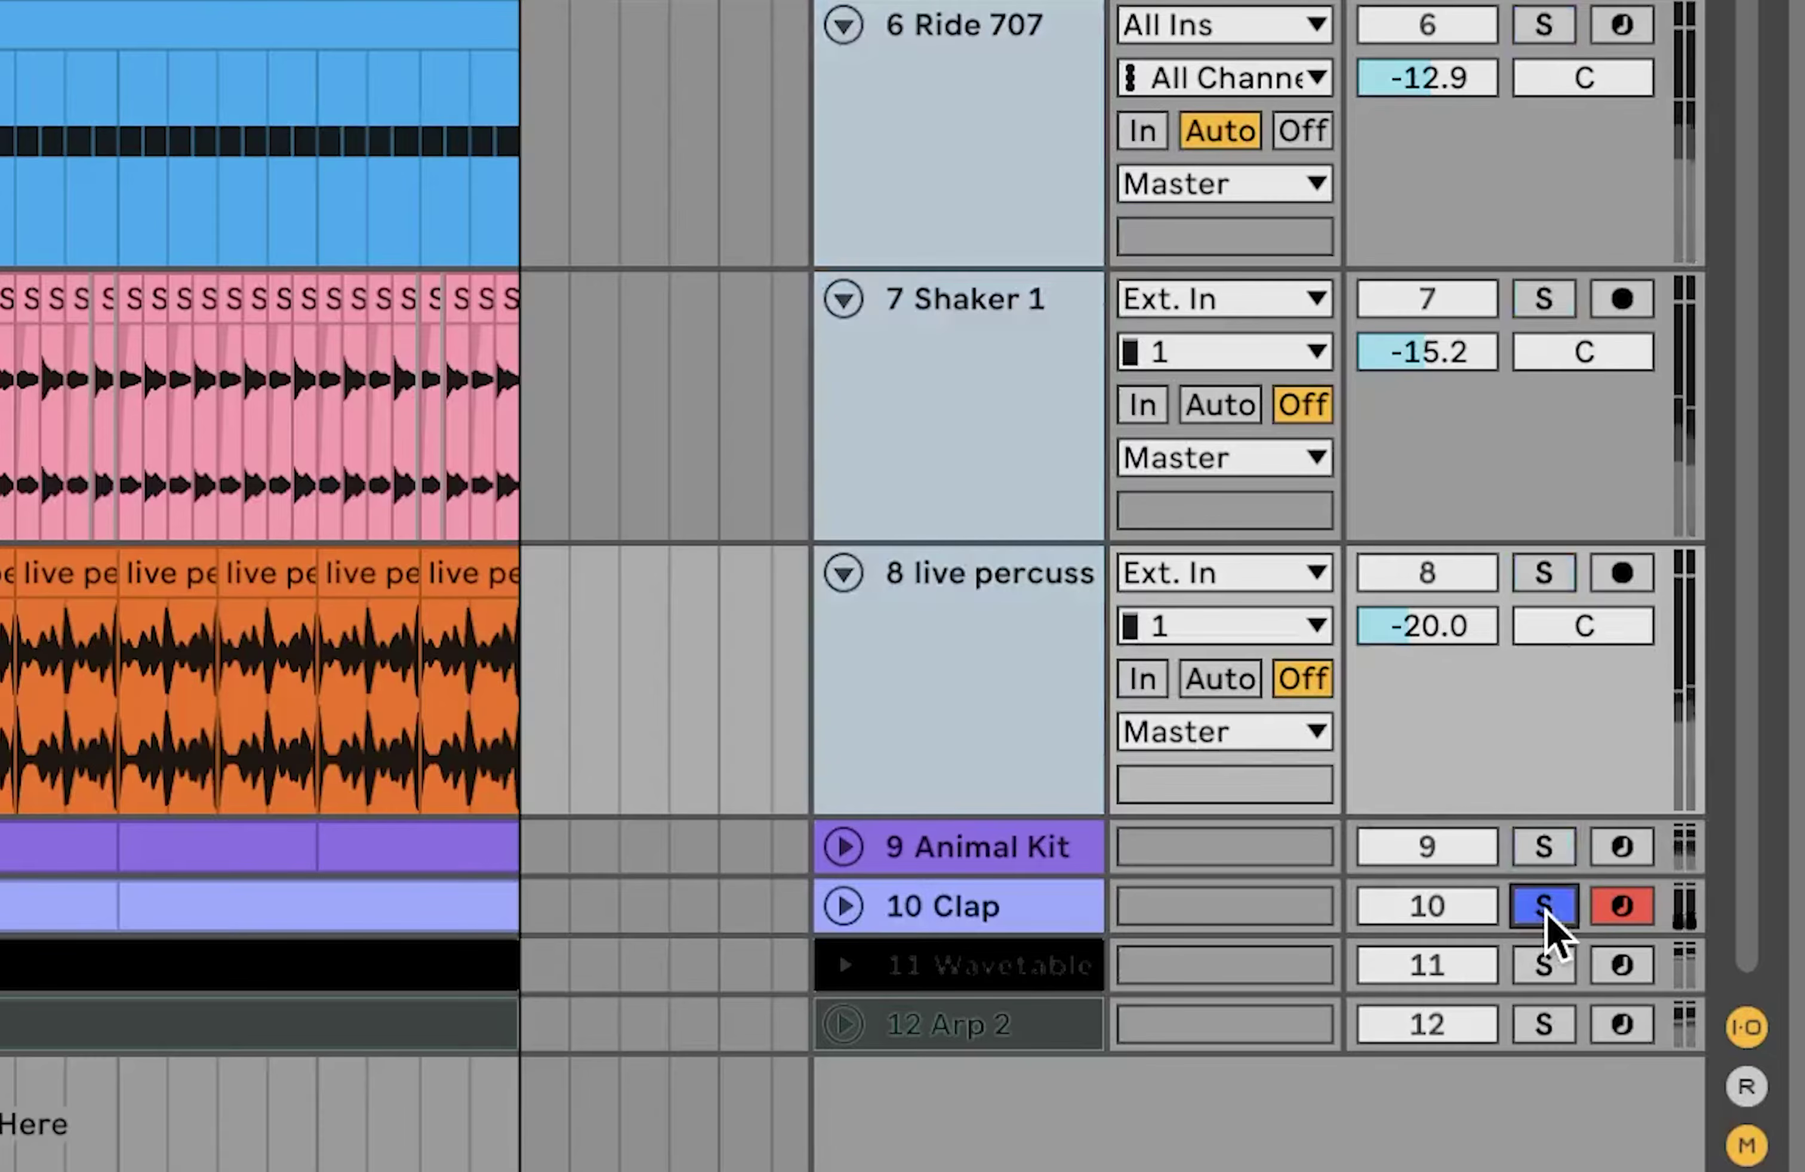
Unfold the Clap and Animal Kit tracks in the arrangement to show their clips and mixer controls
click(844, 907)
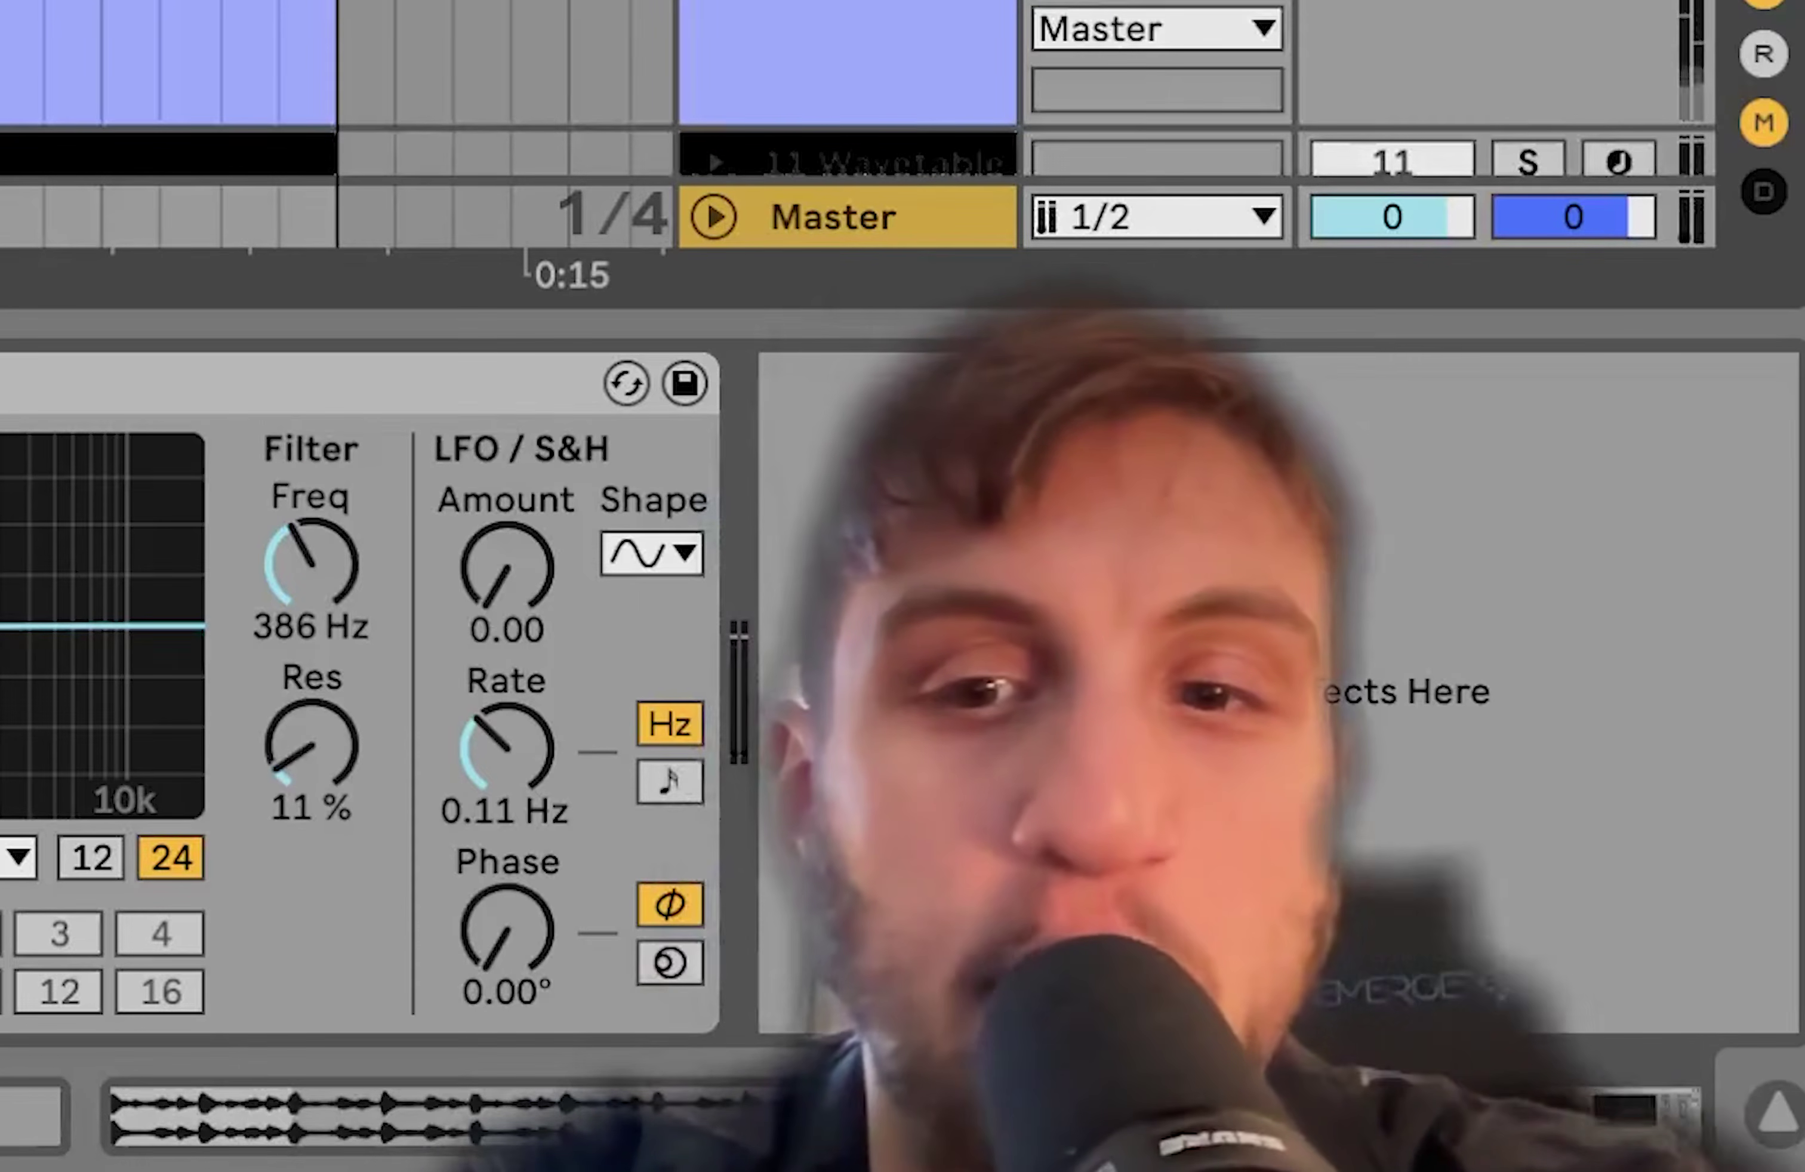
key(Up)
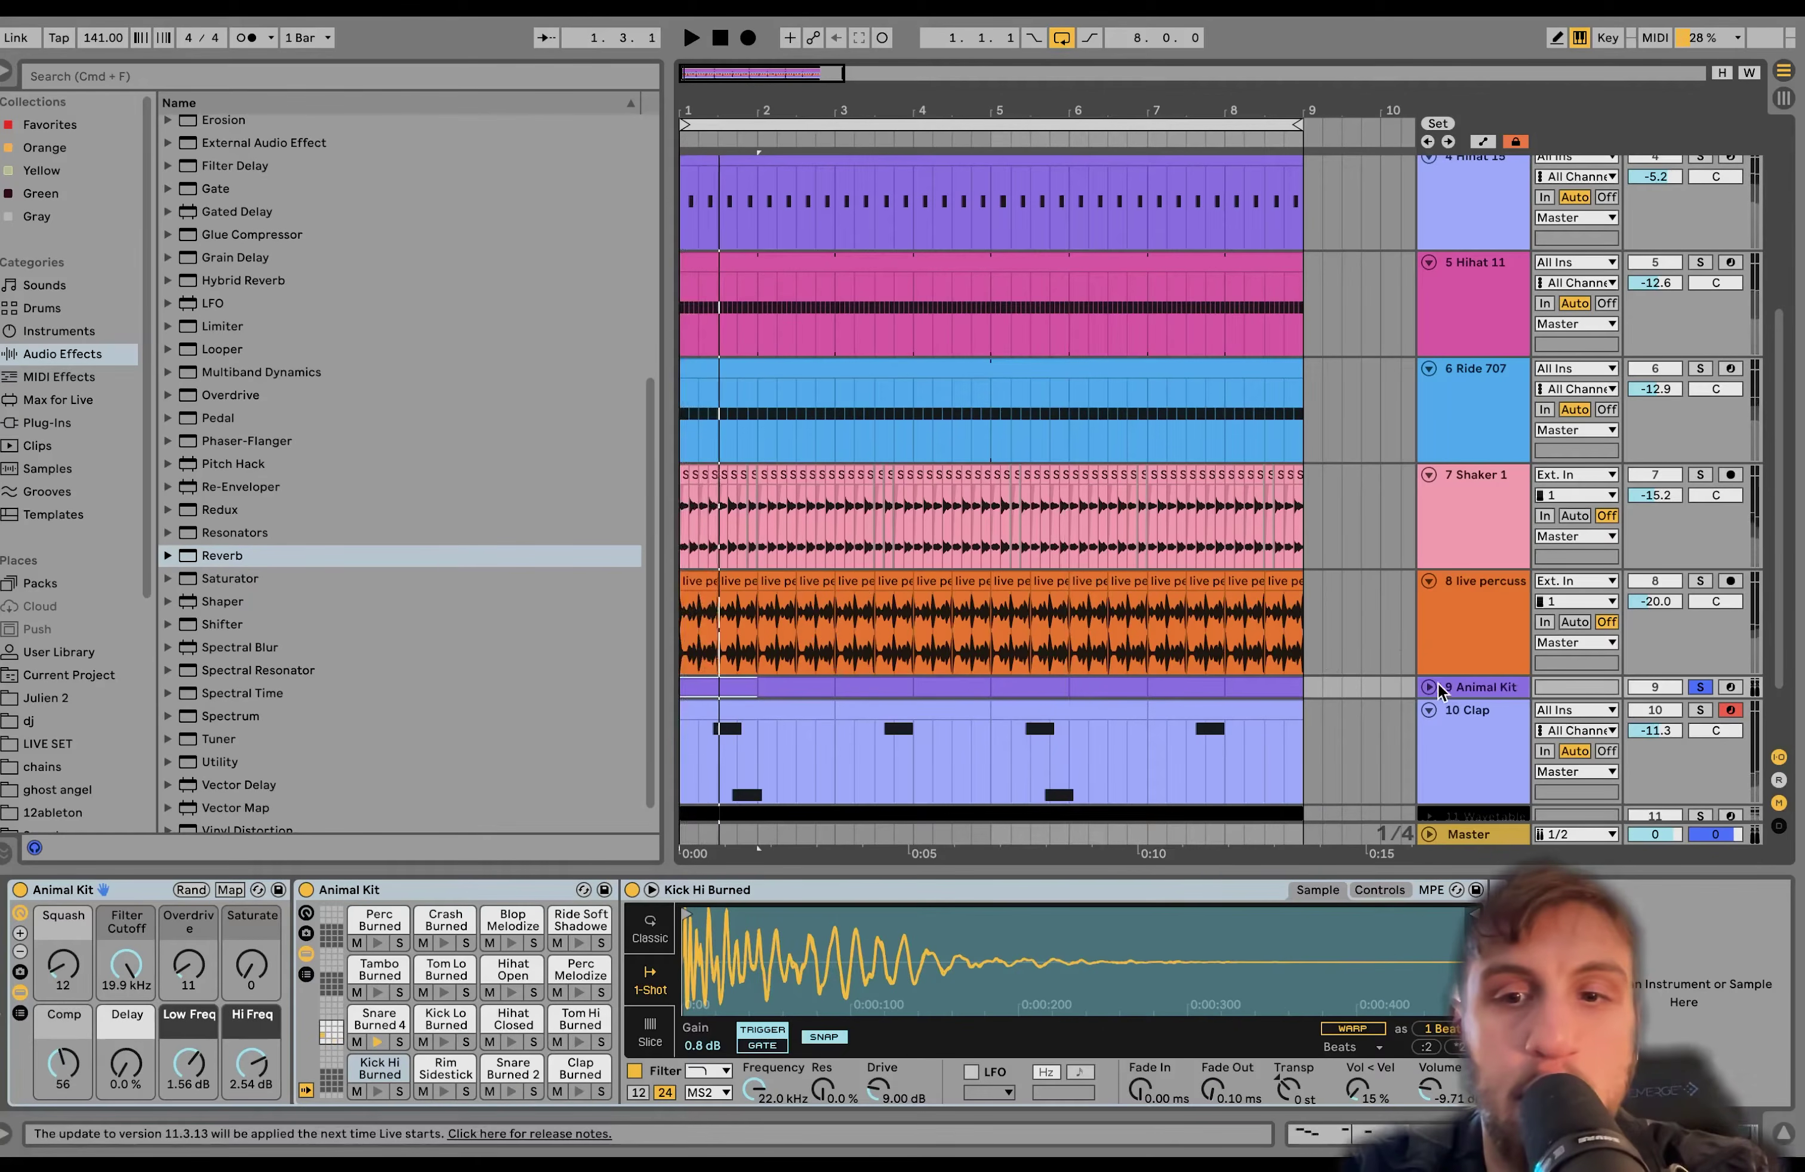
click(1429, 688)
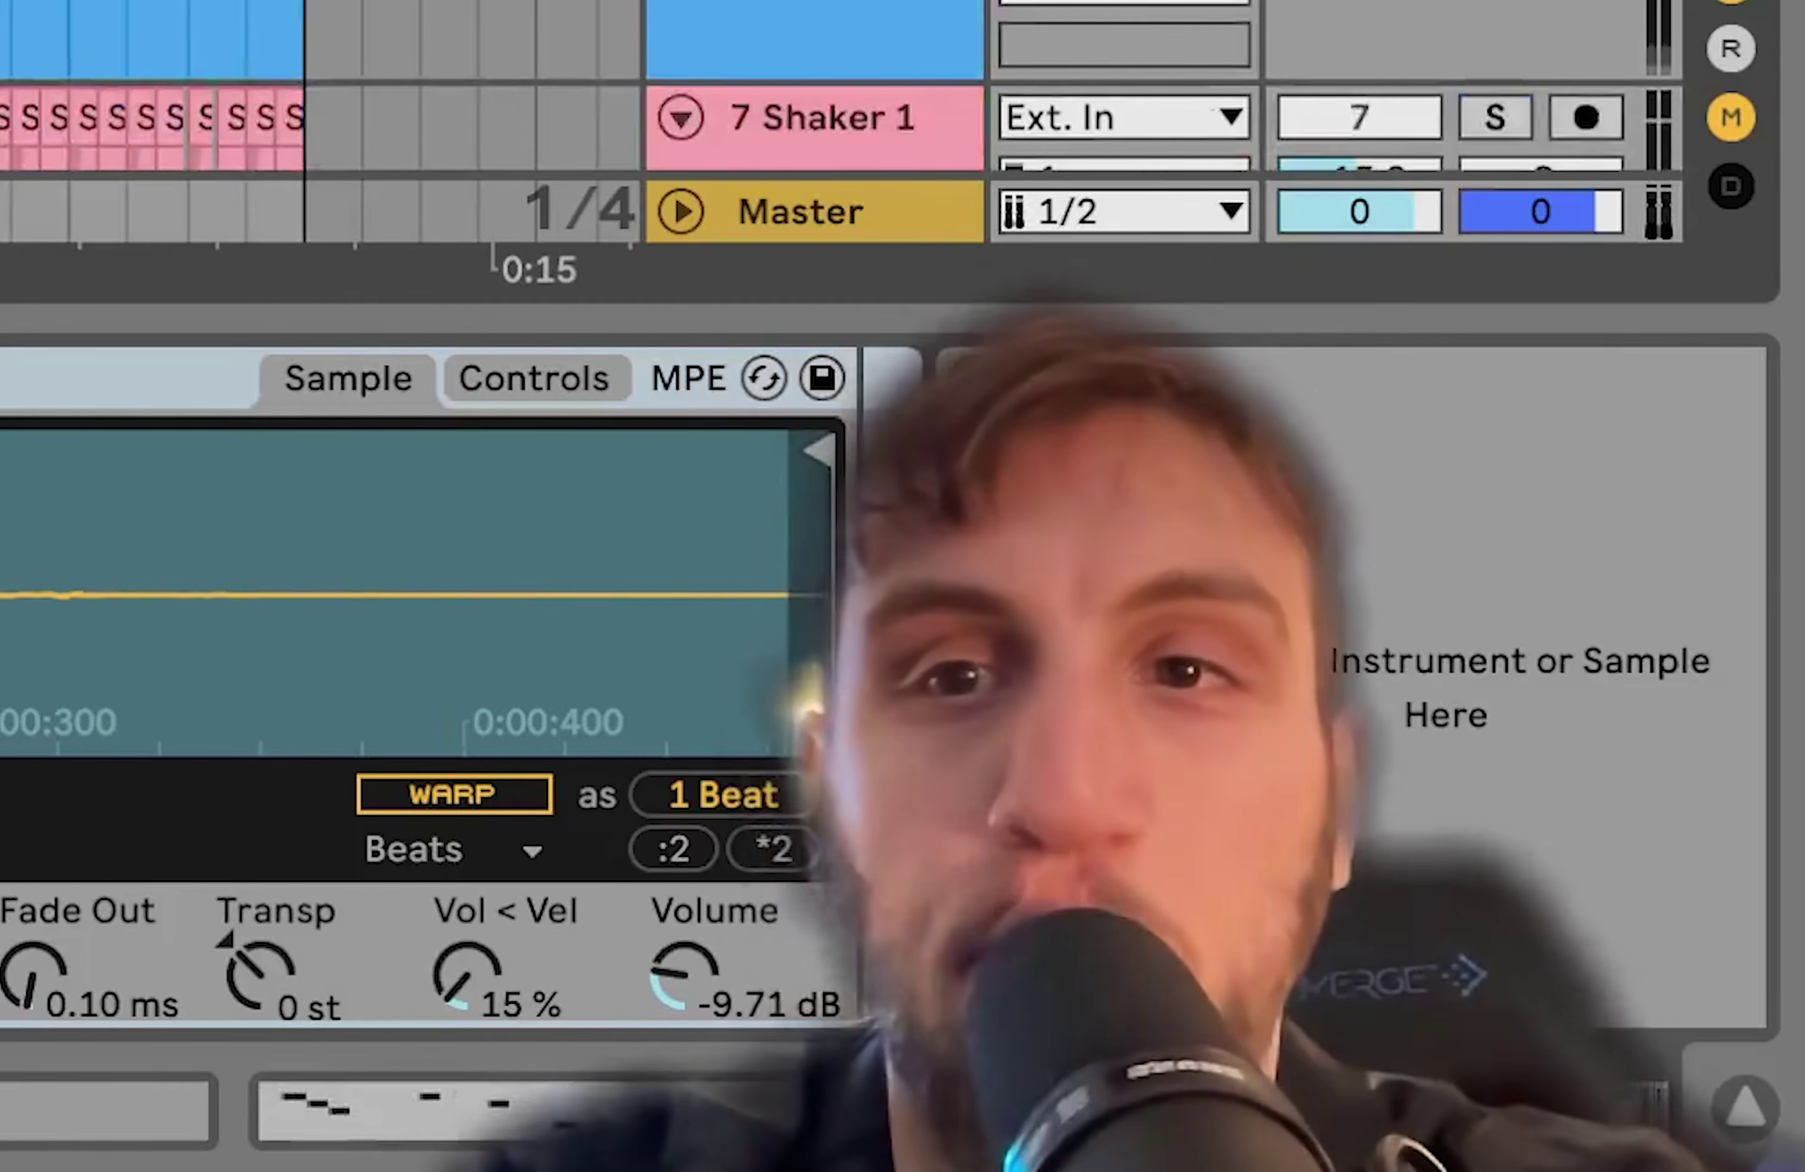
Solo all tracks from 909 kick 9 through Animal Kit and listen to them together
key(Up)
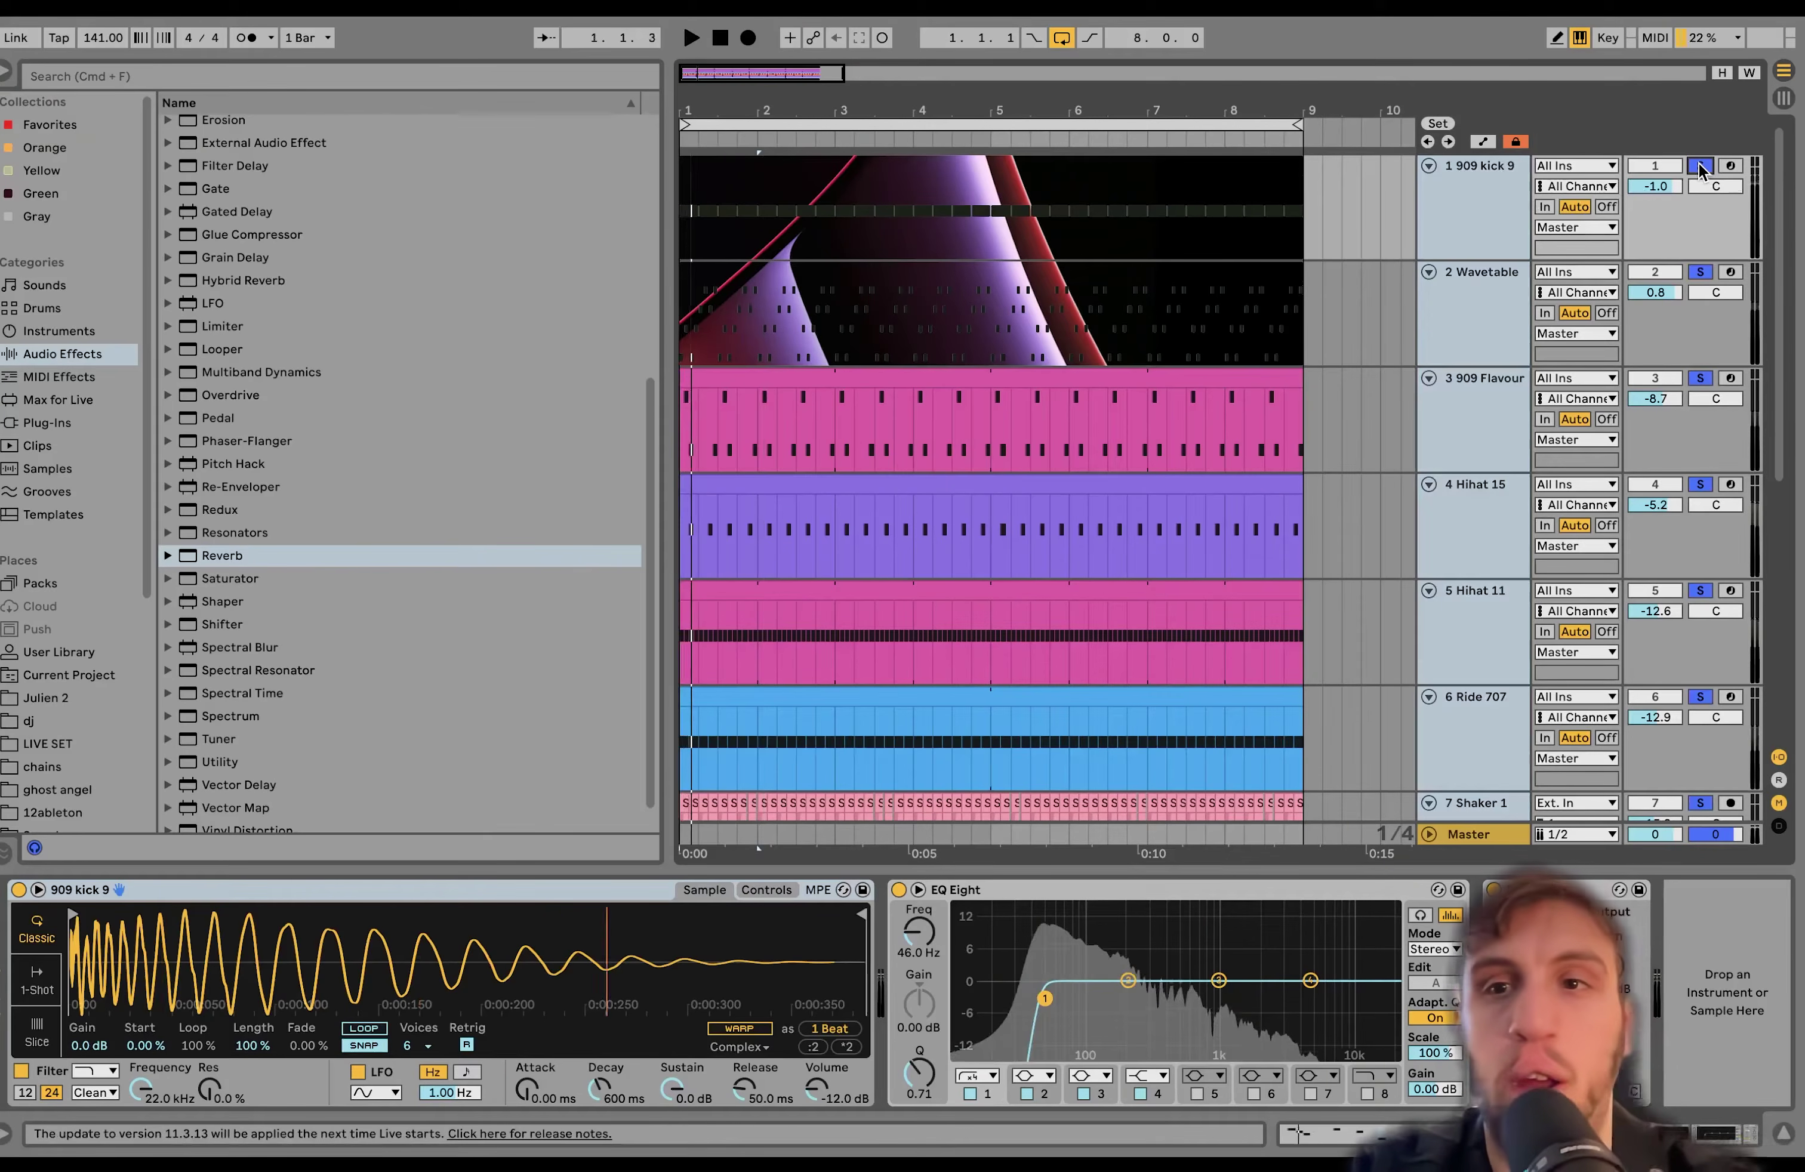
scroll(1699, 163, down, 5)
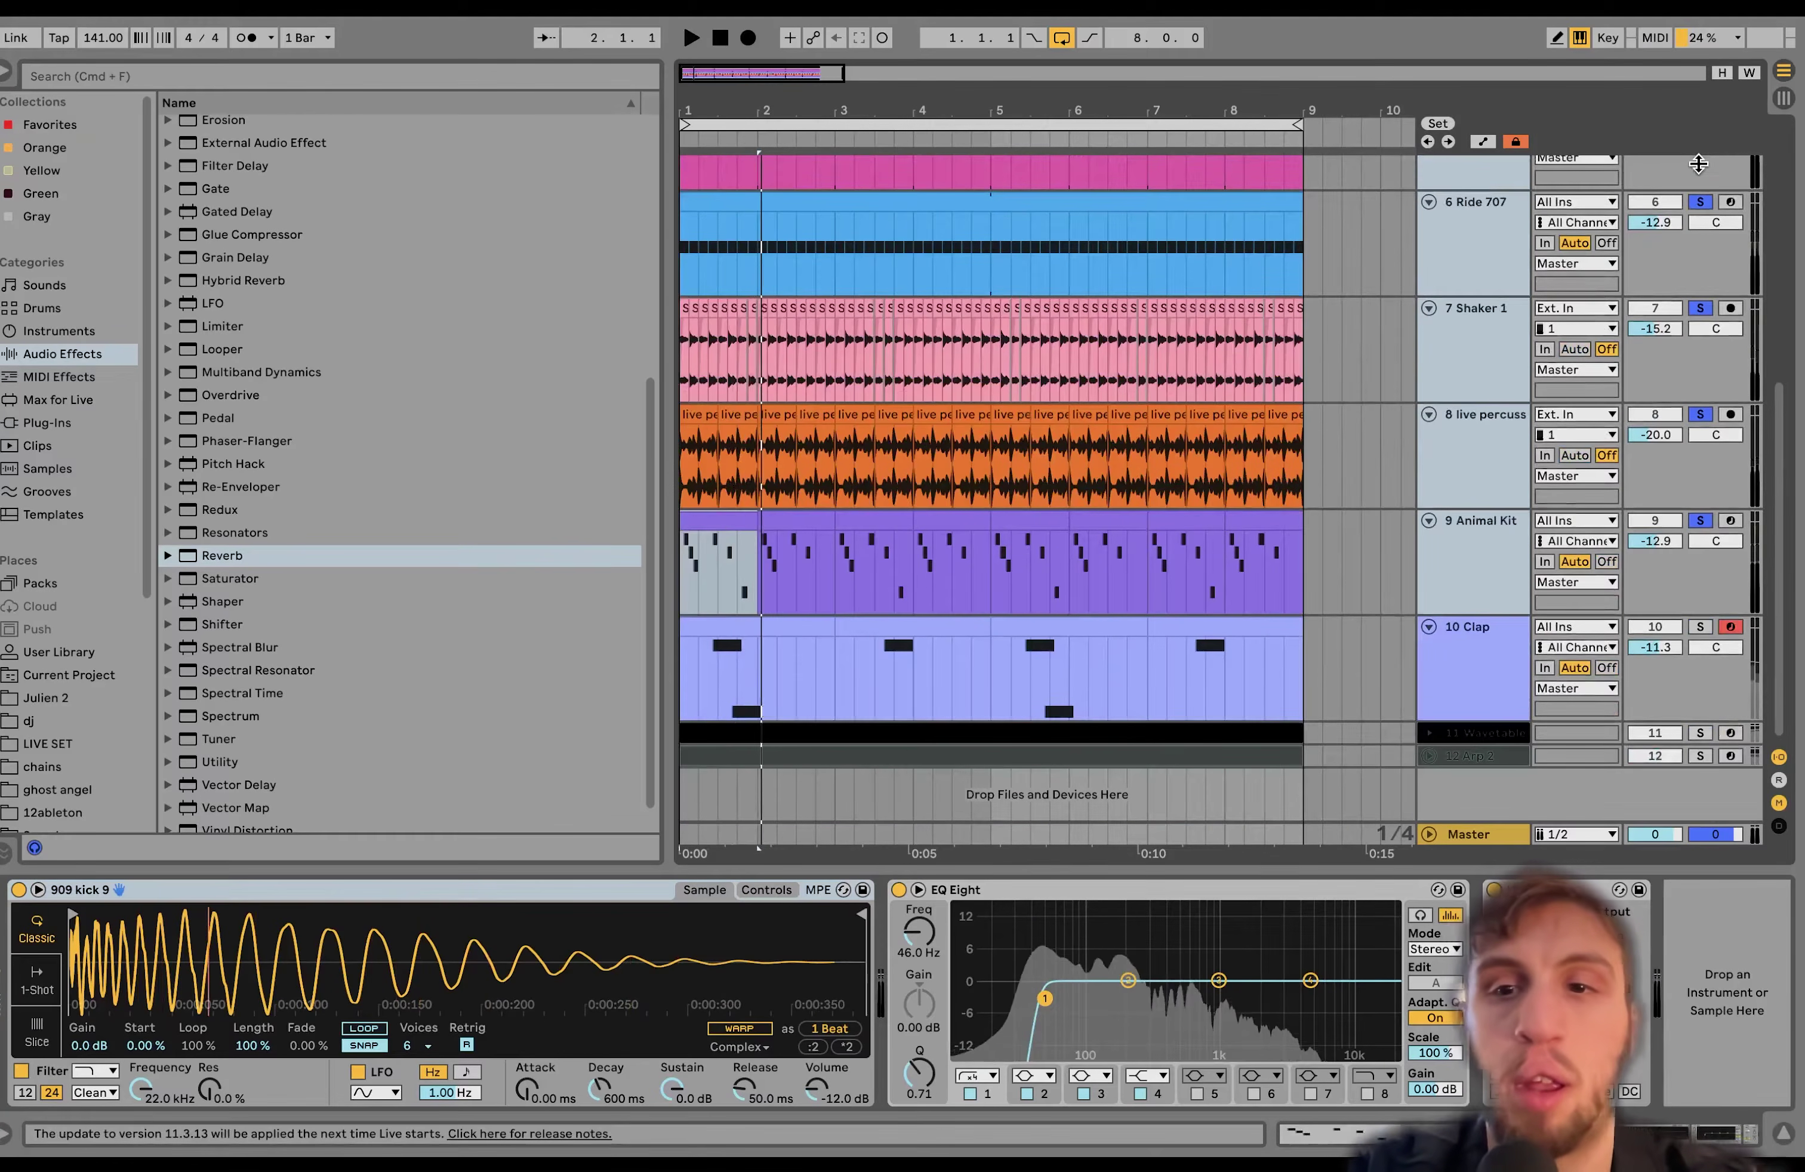
scroll(1467, 542, up, 5)
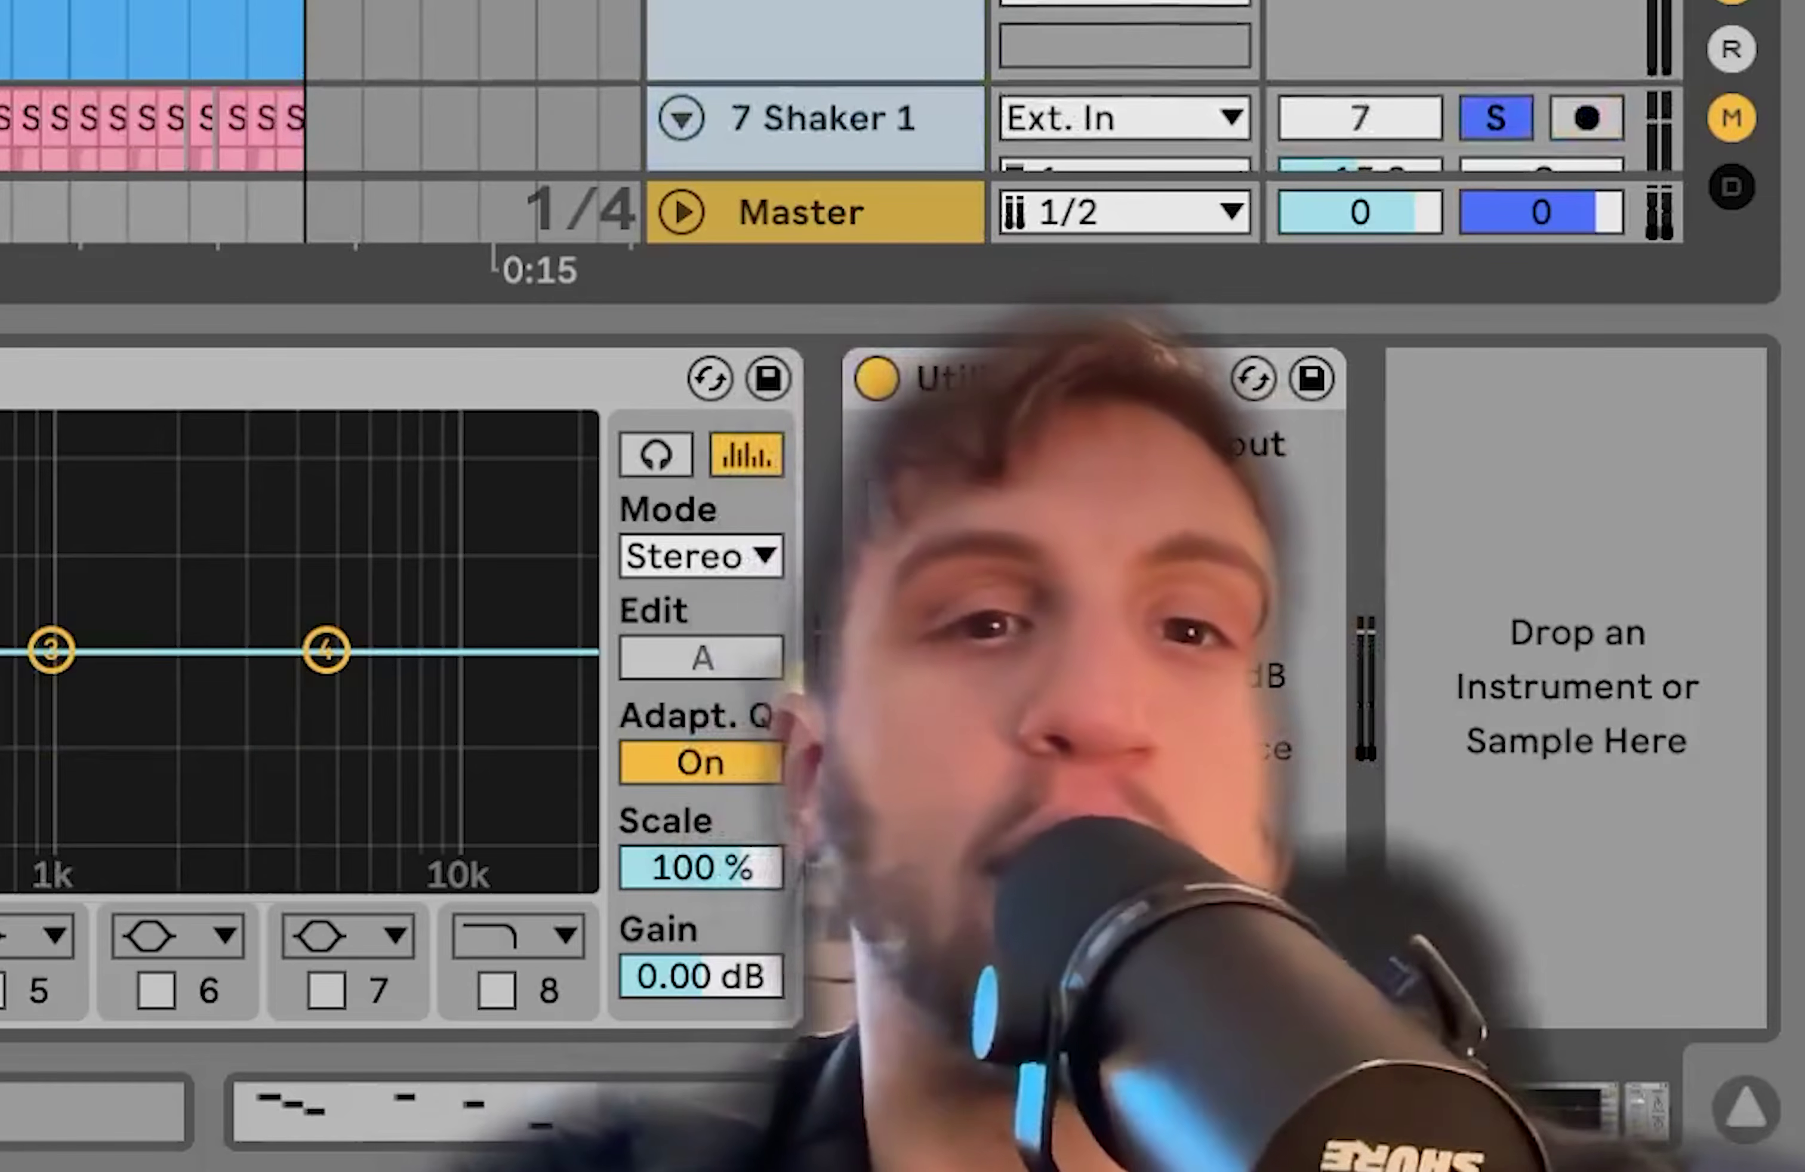
Solo the Clap track and examine its sampler's envelope and filter controls along with the notes in its clip
scroll(837, 83, down, 3)
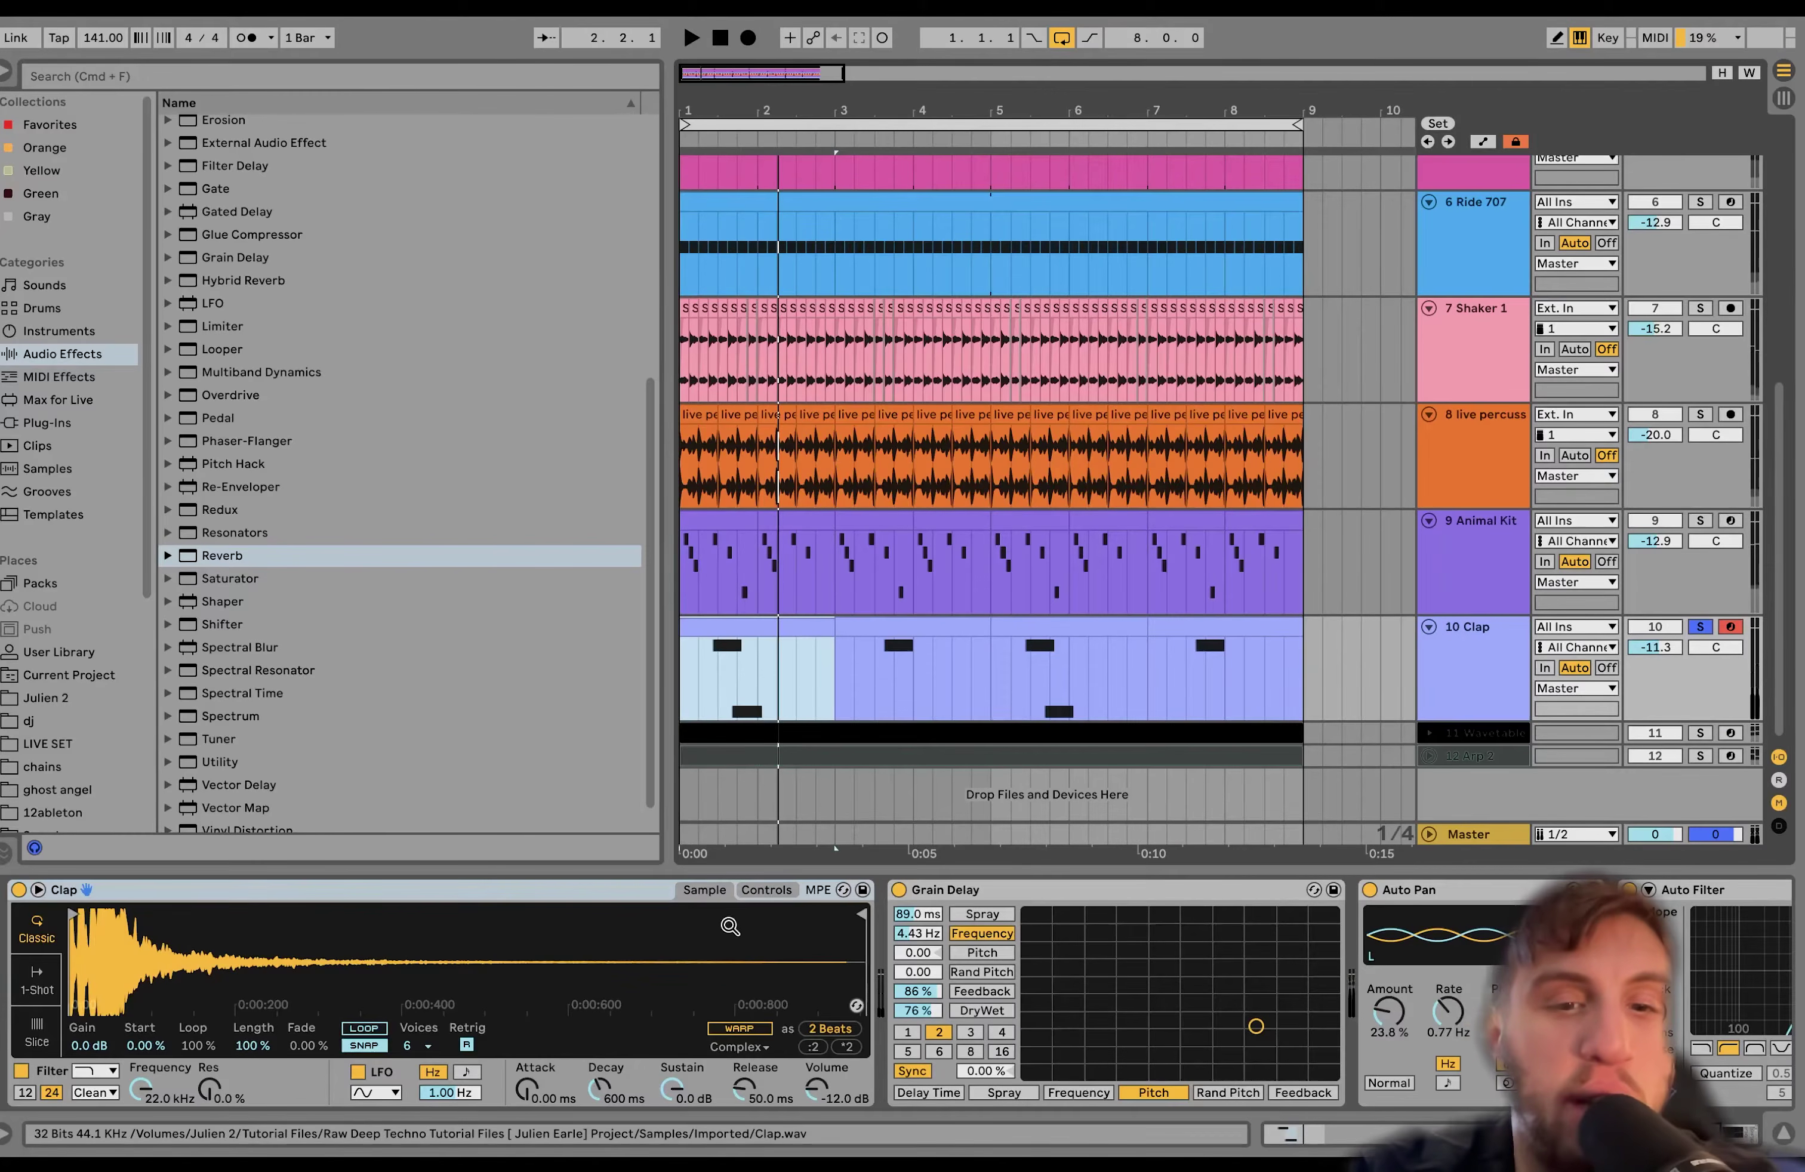
click(757, 890)
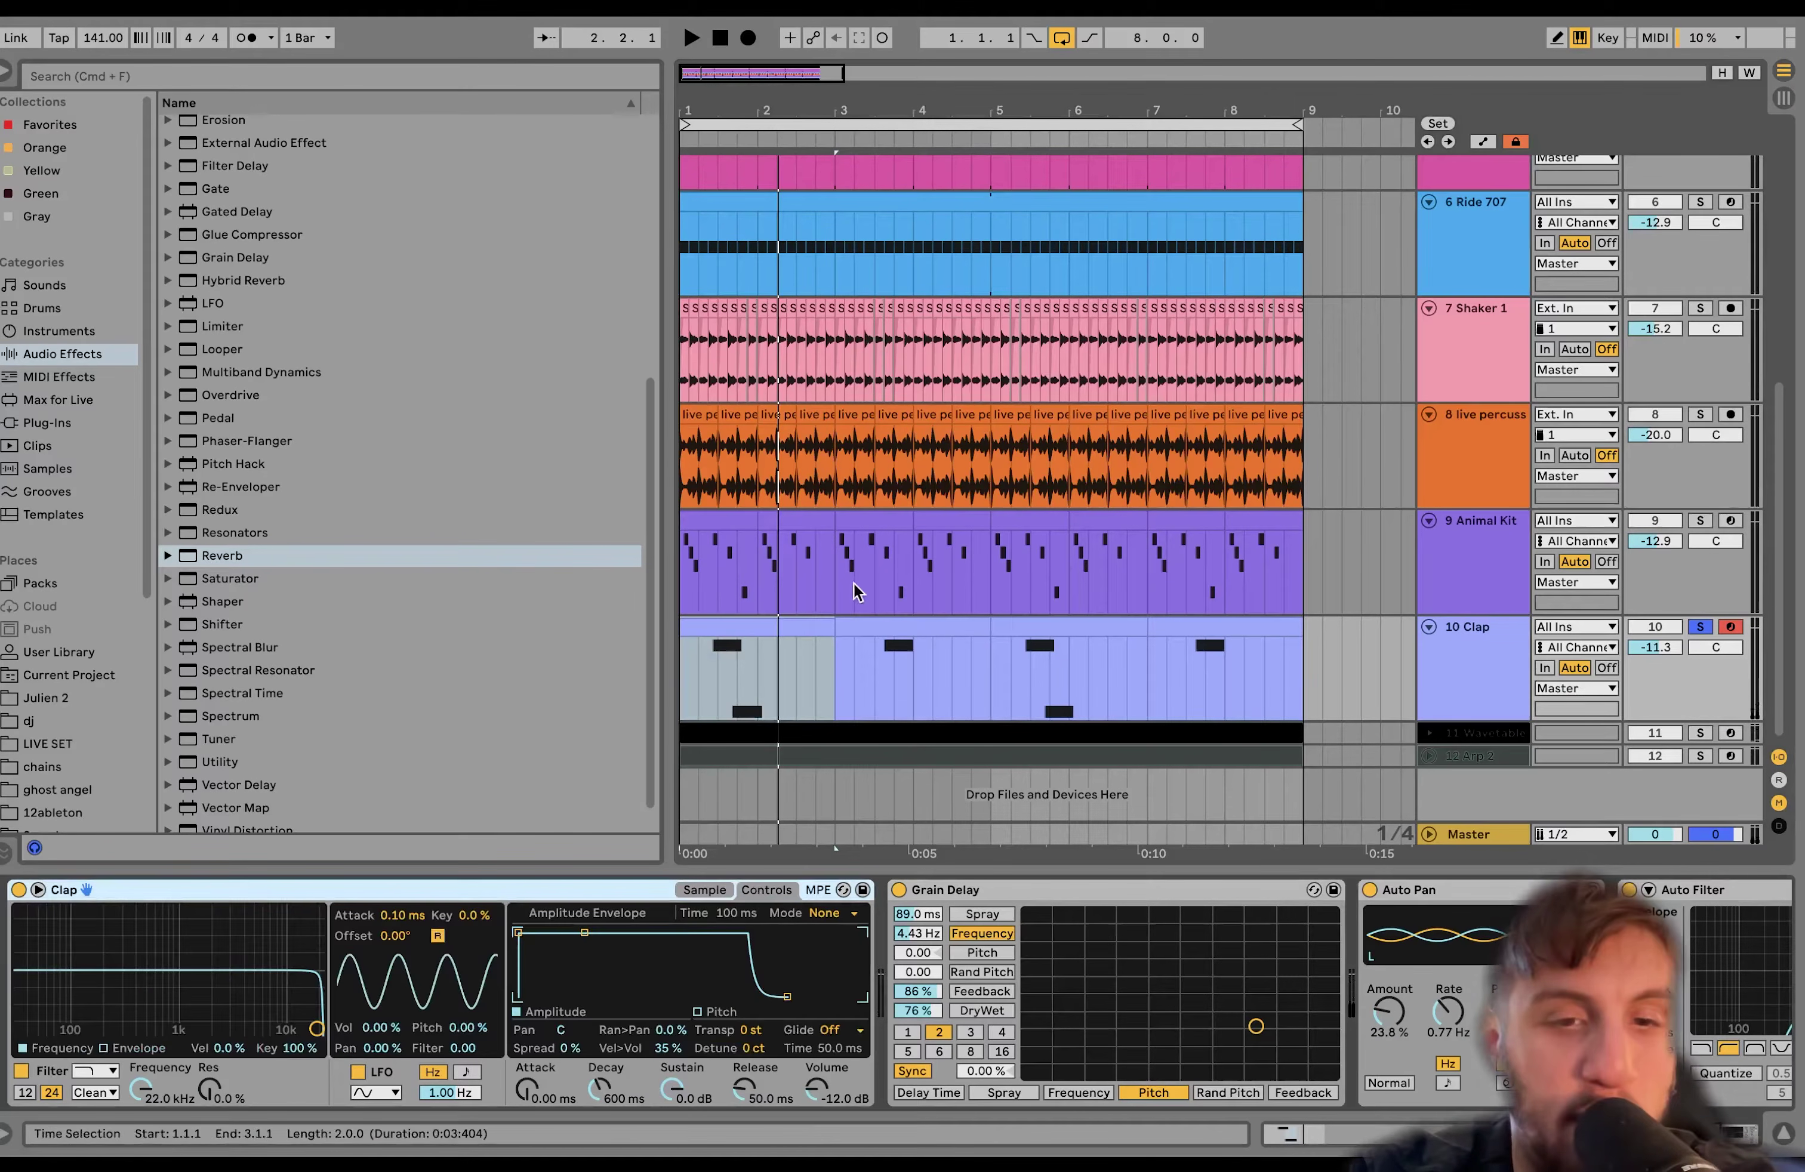
double_click(805, 625)
scroll(844, 845, down, 2)
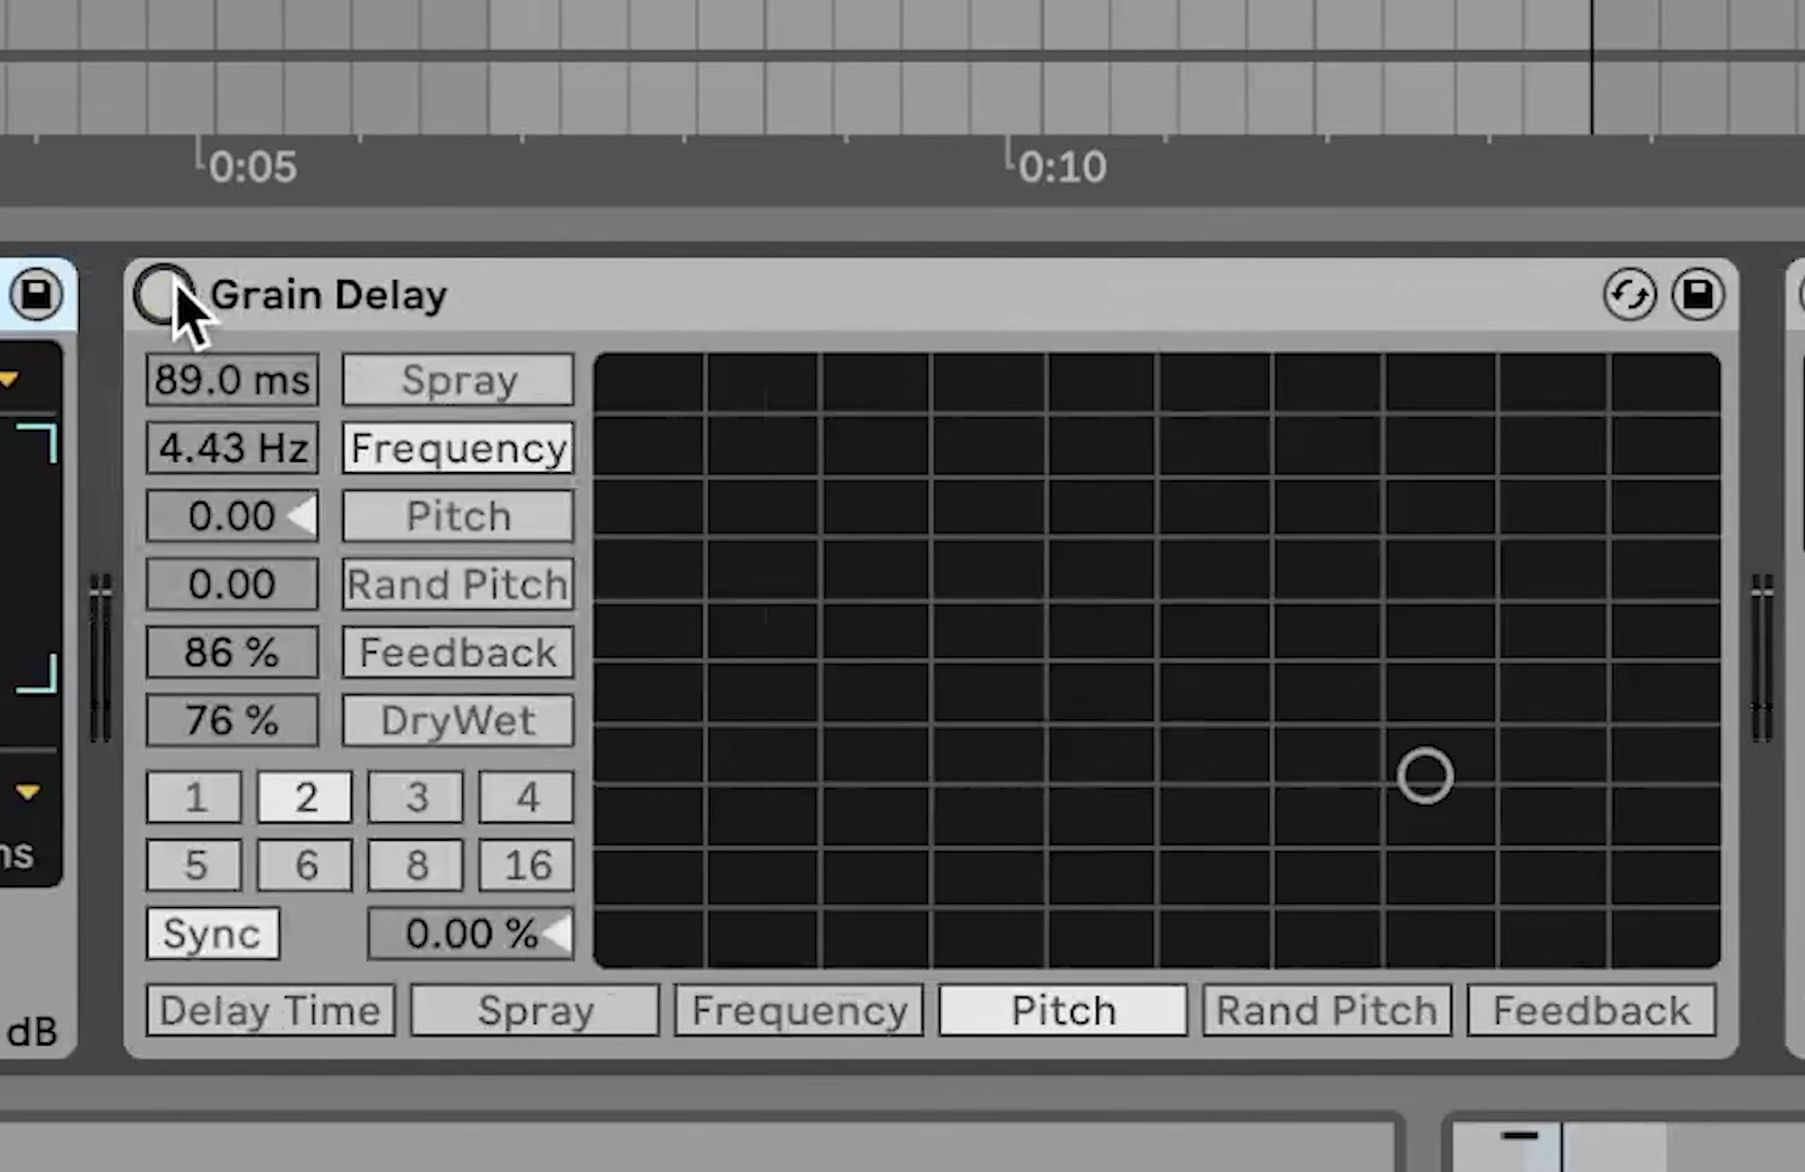
Switch the Clap track's Grain Delay, Auto Pan and Auto Filter on one after another while it plays
click(174, 291)
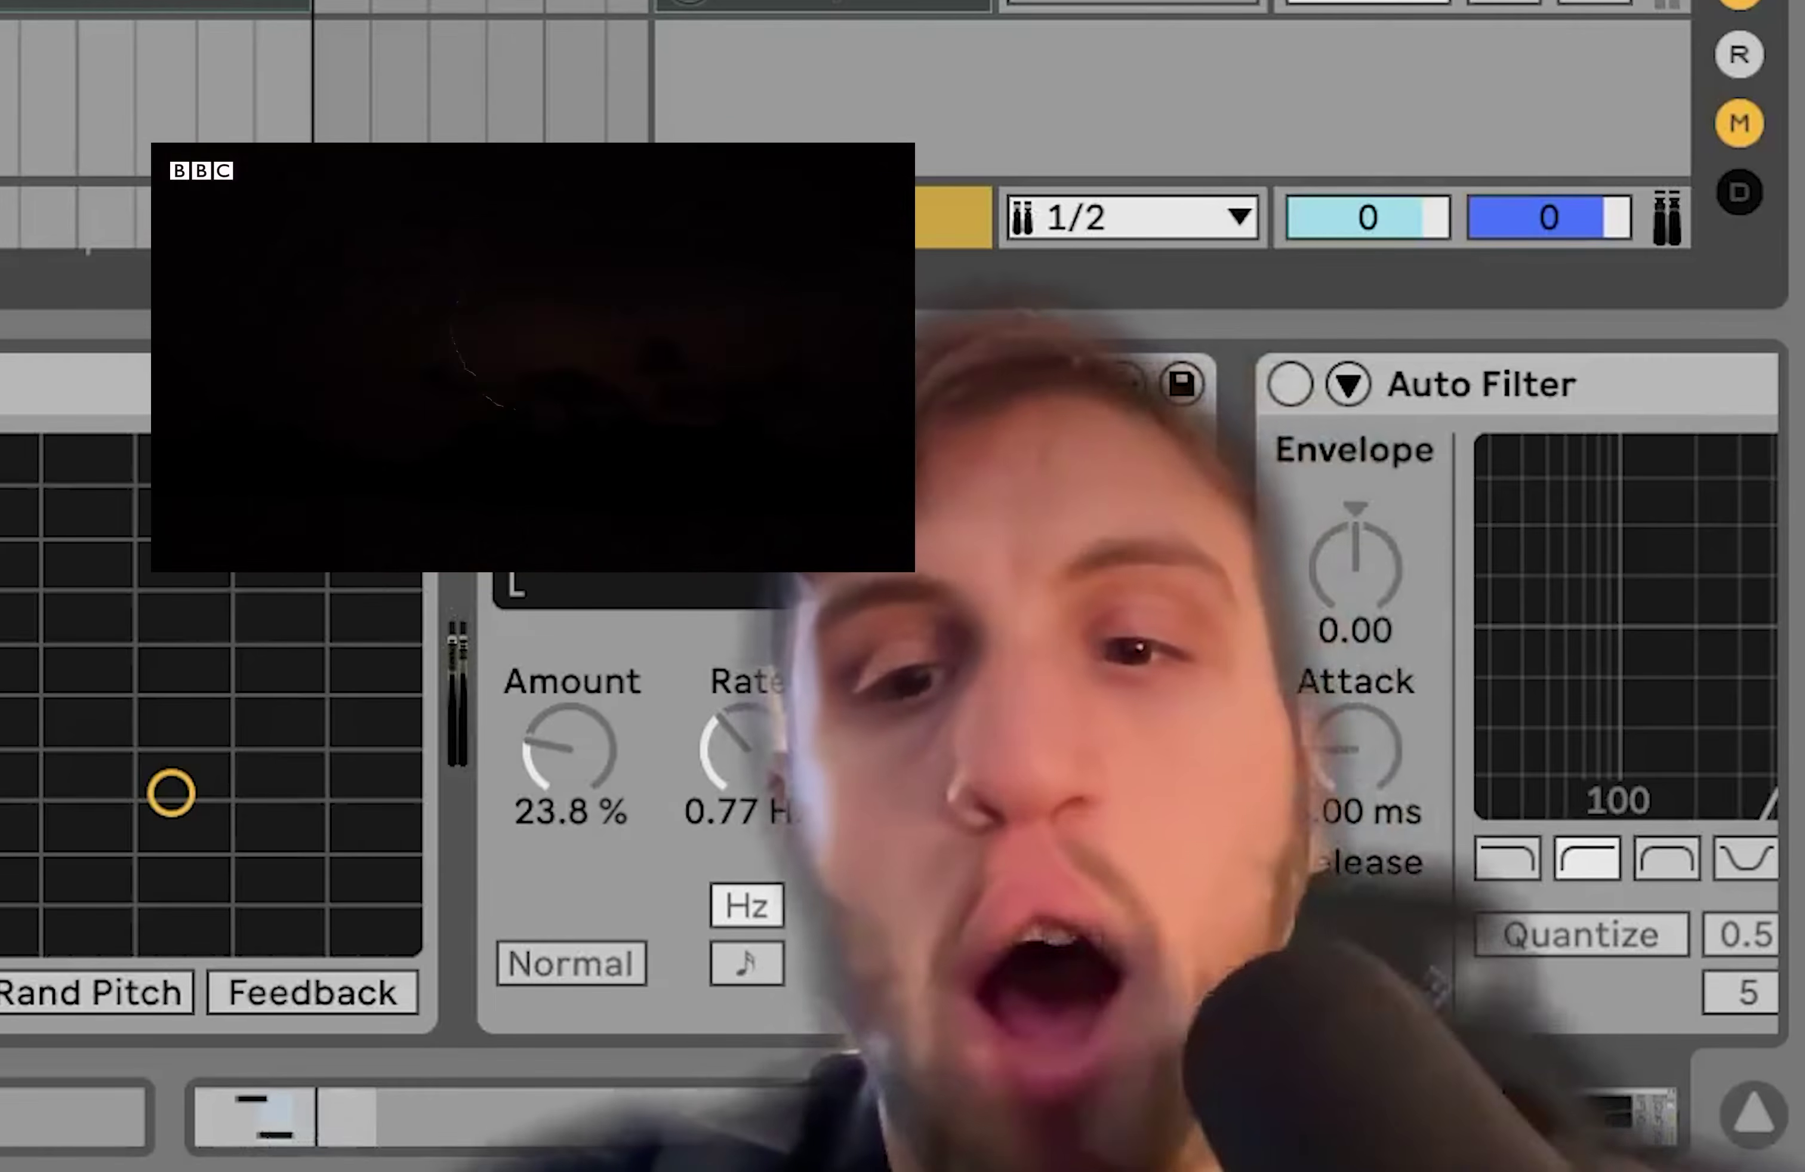
click(512, 384)
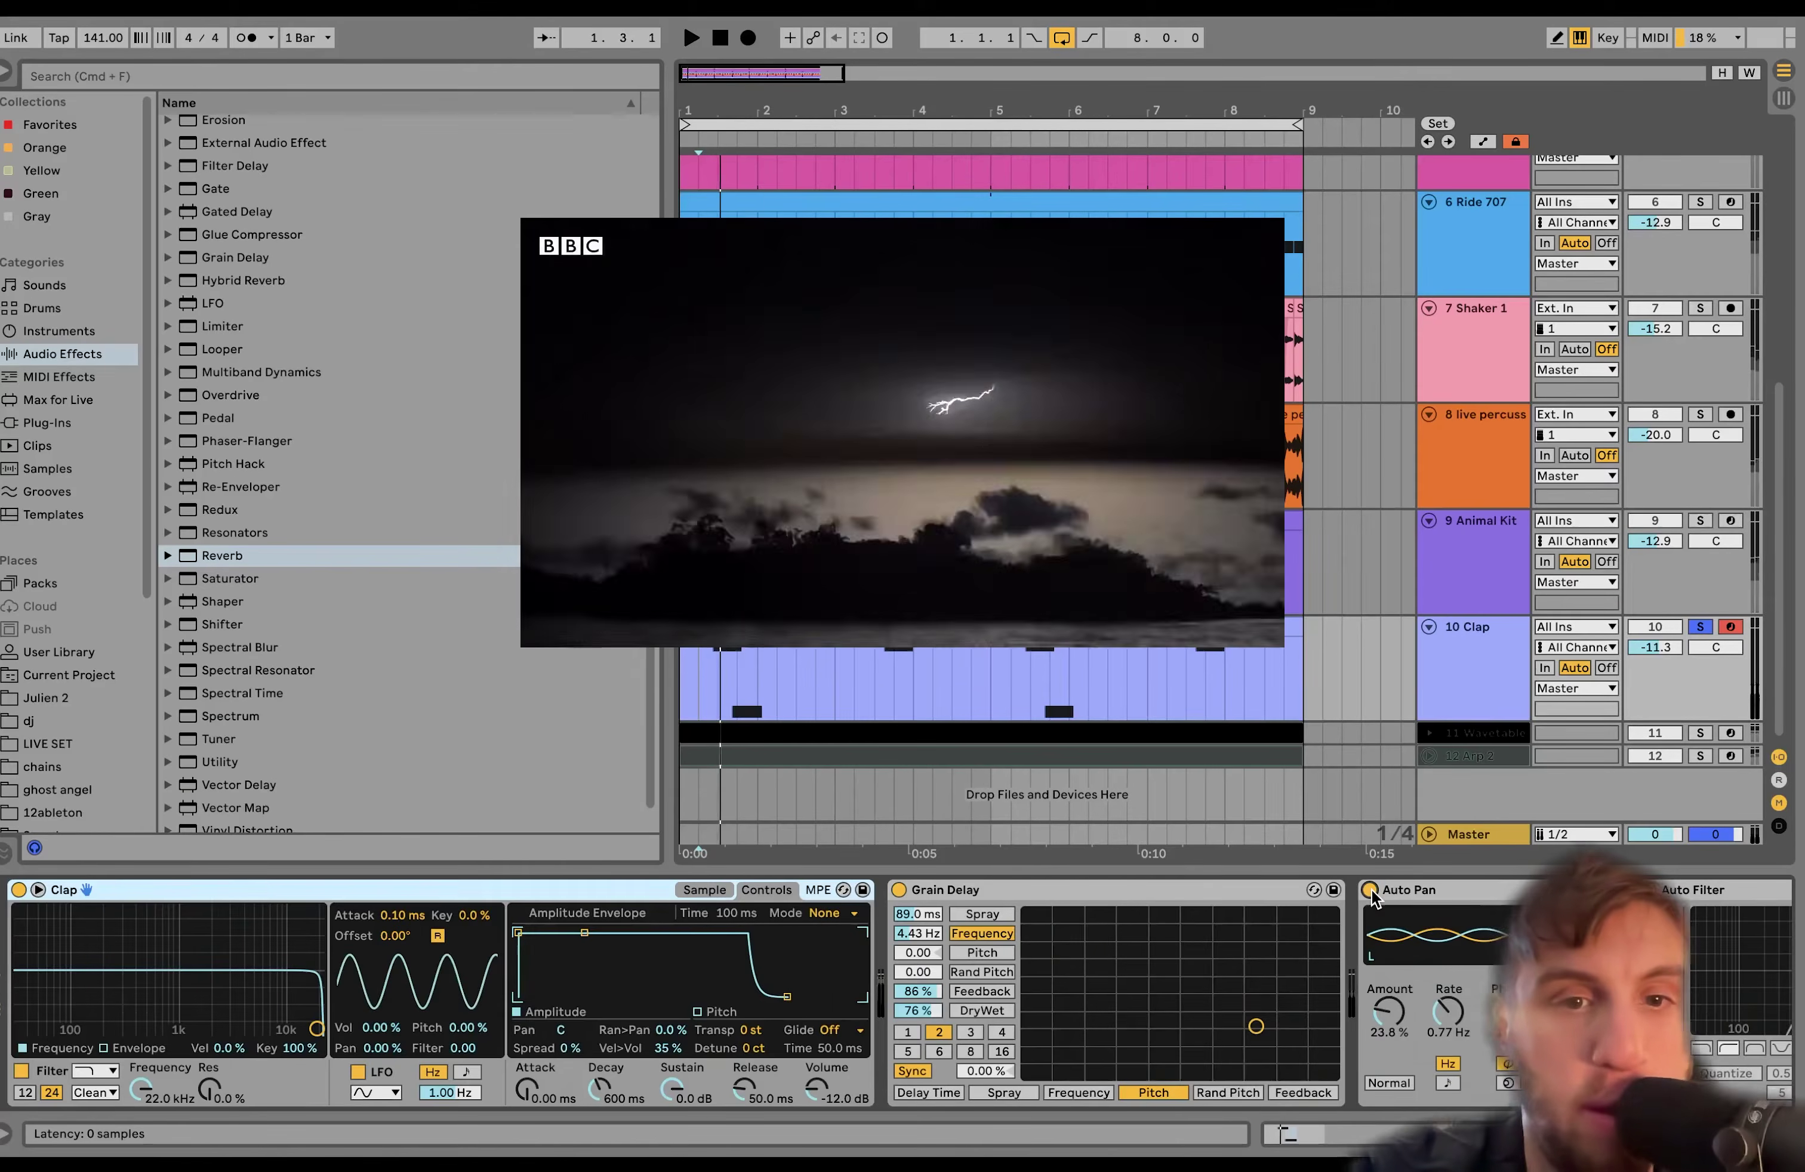
scroll(1296, 906, right, 5)
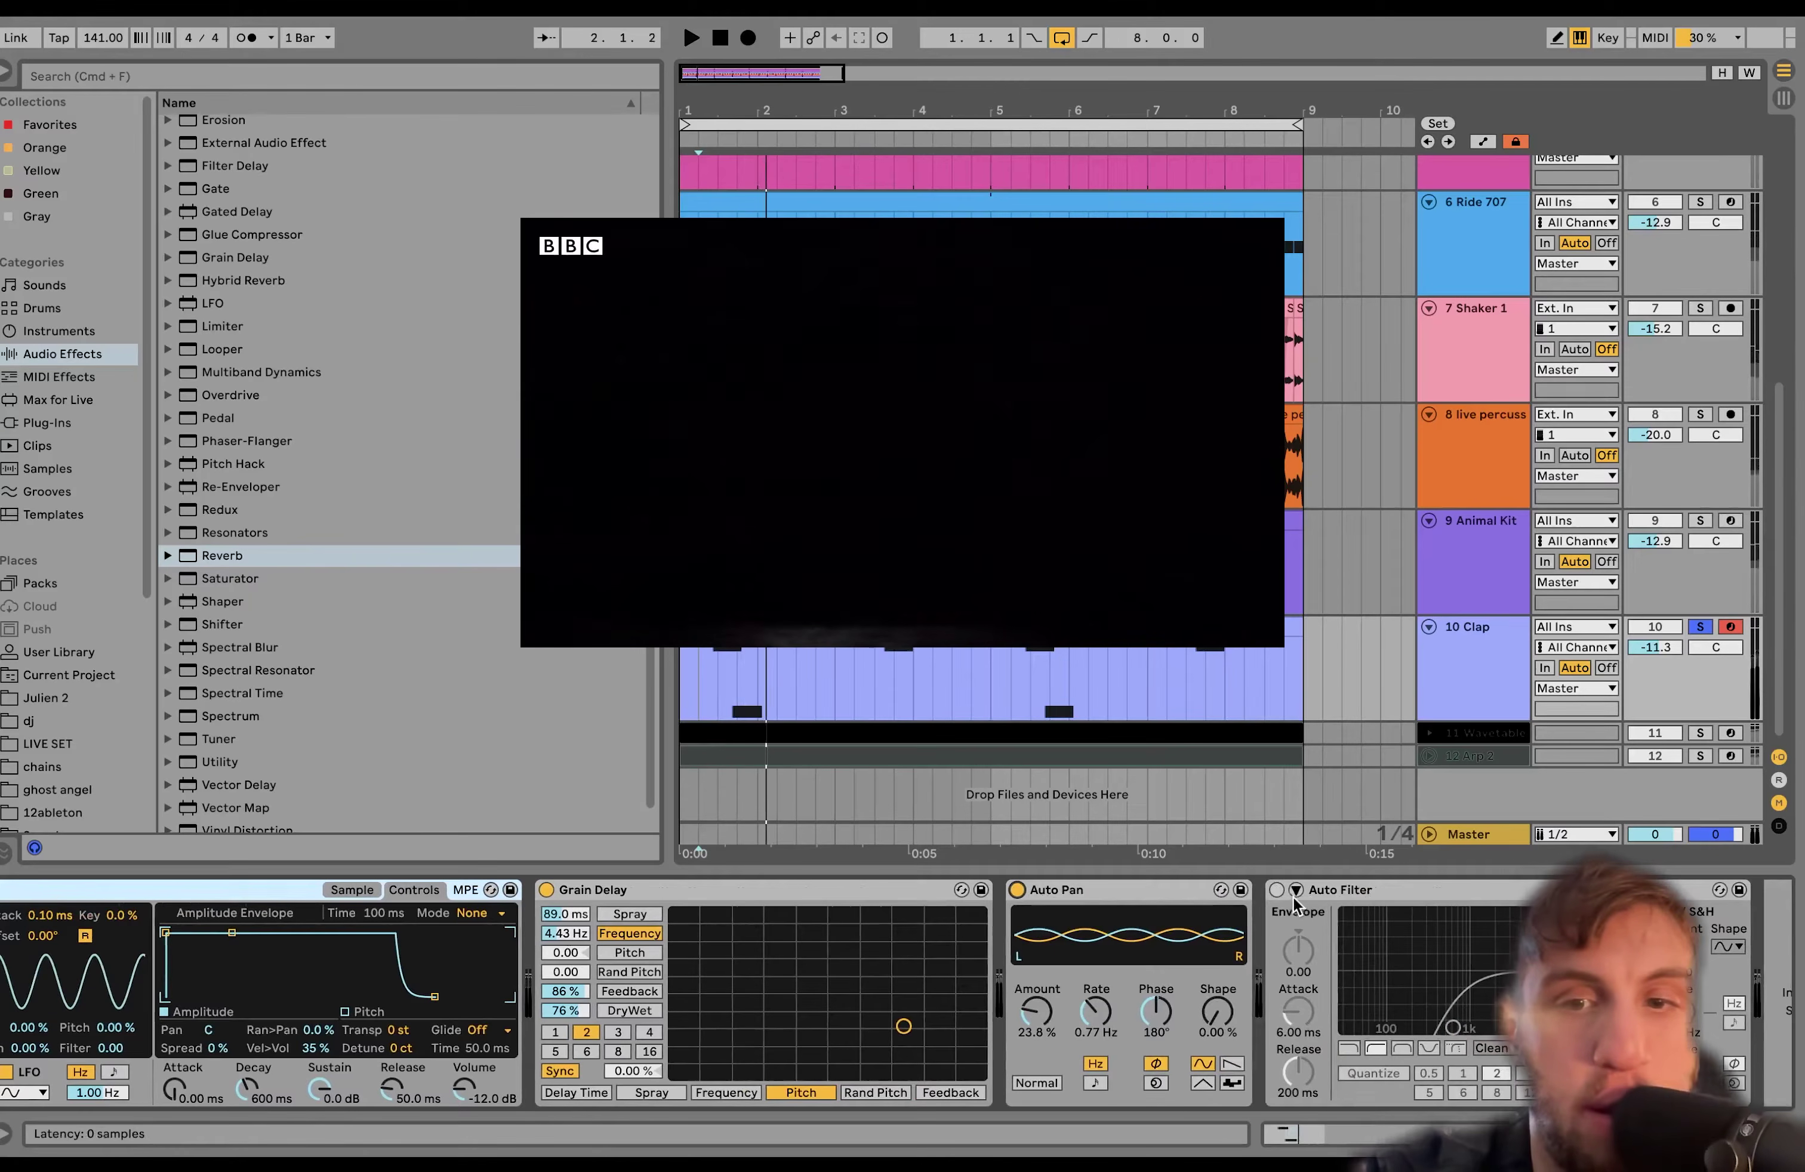
click(1275, 889)
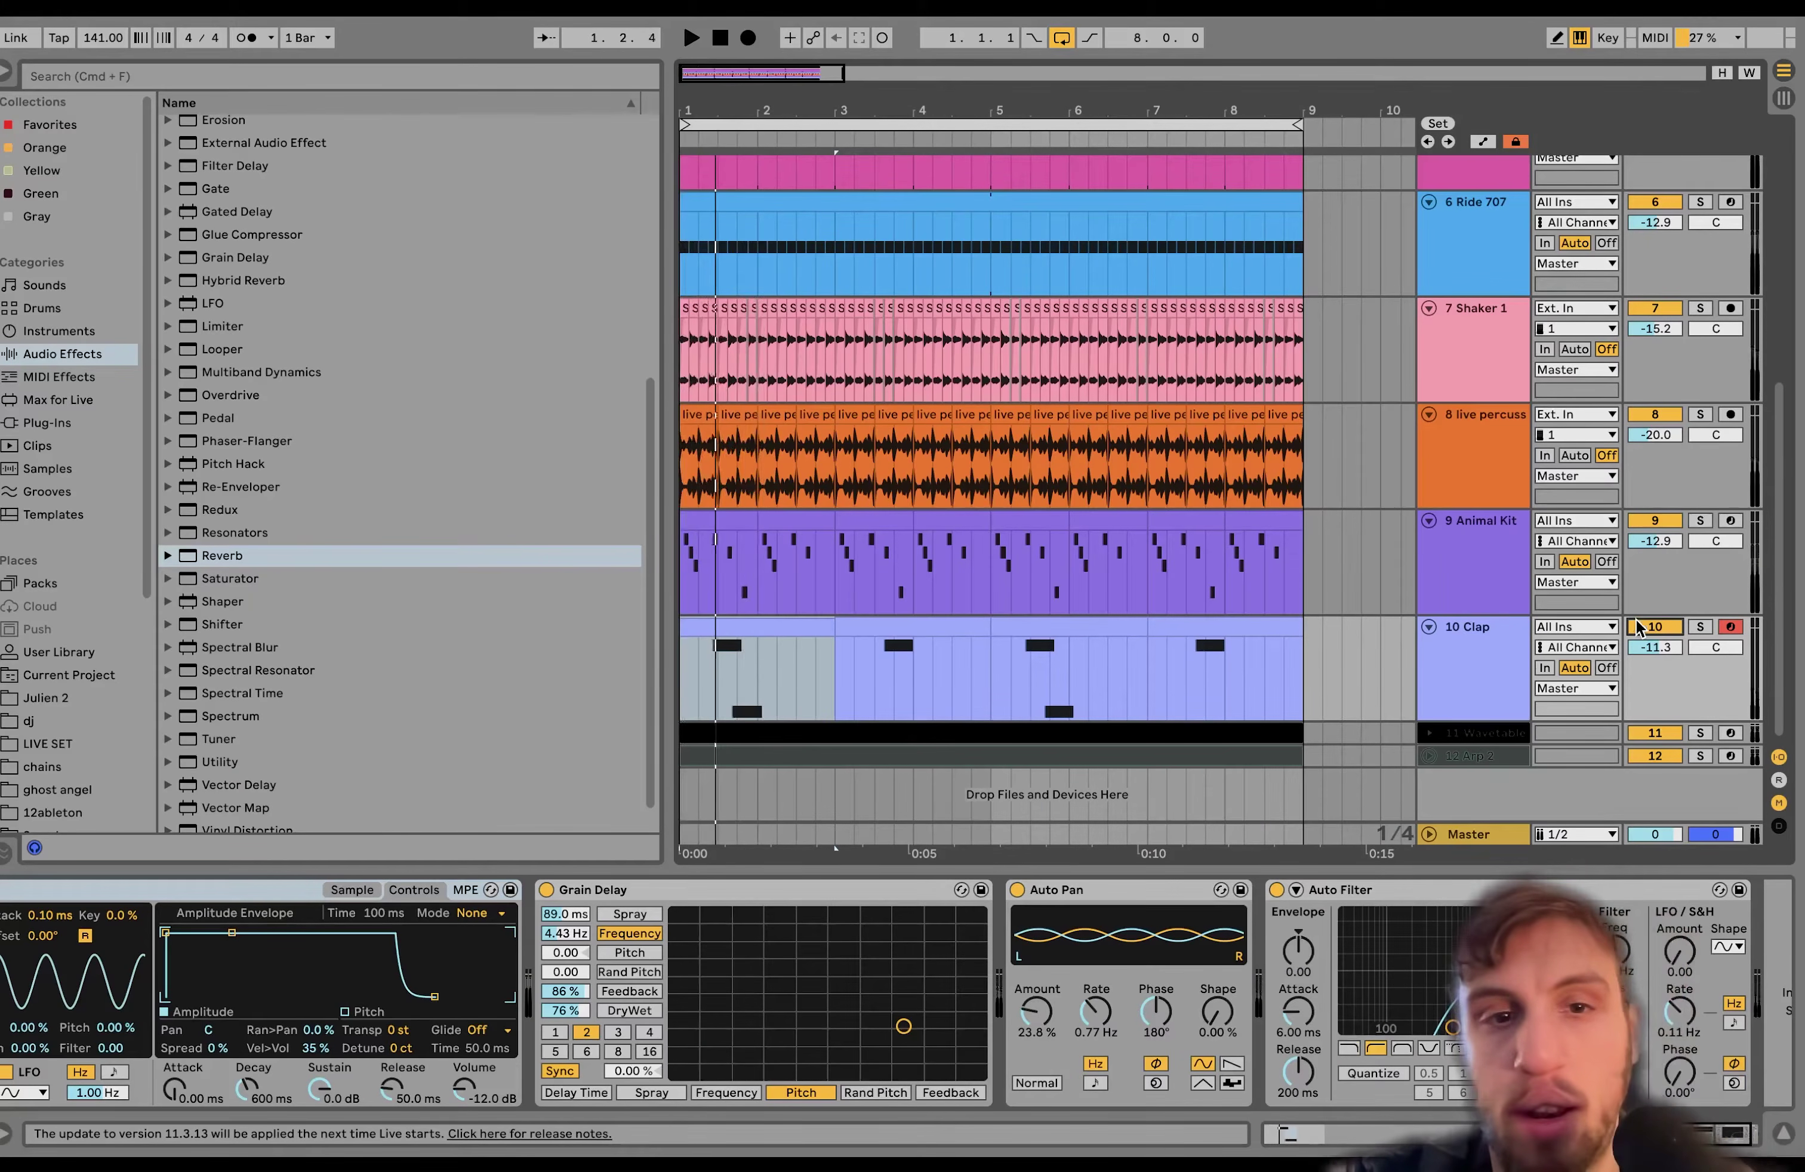
Listen to the Clap track in the mix with the other tracks and its solo off
click(1489, 667)
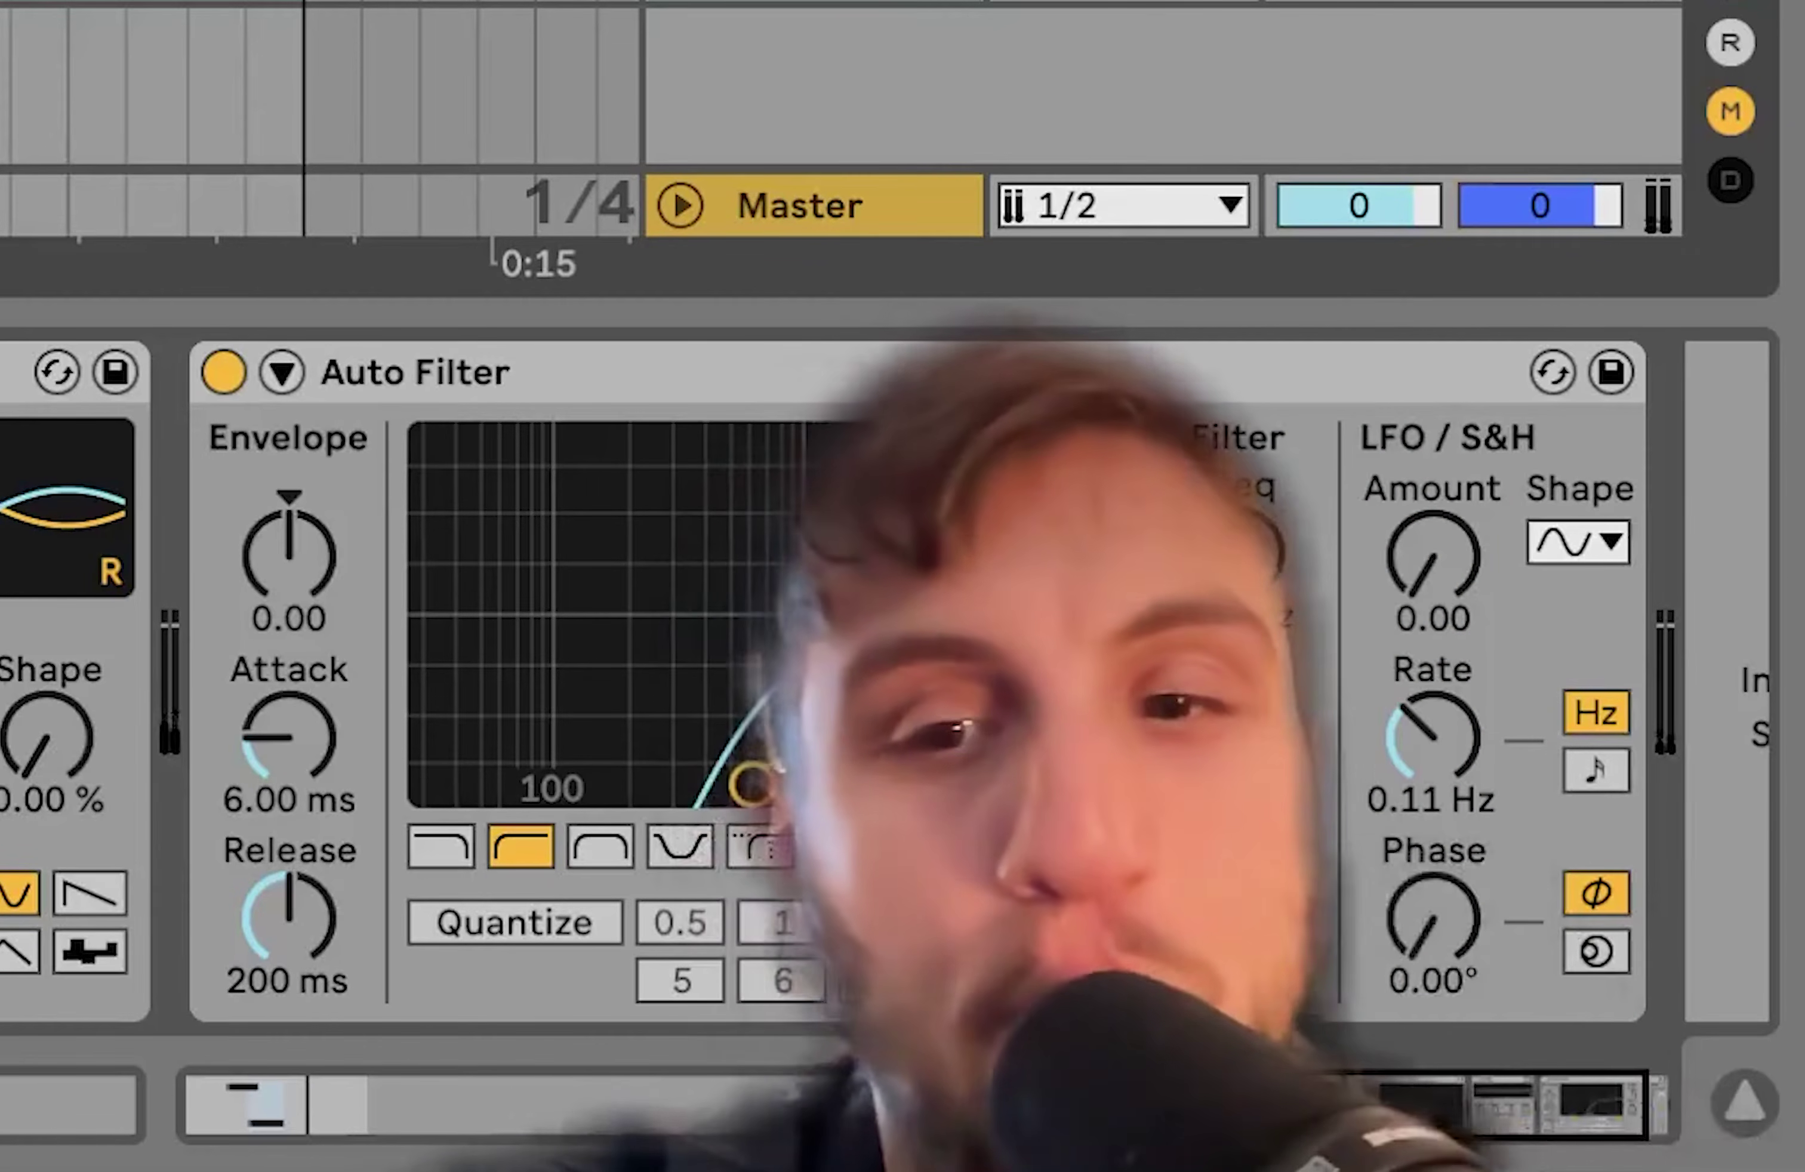
scroll(1141, 84, up, 2)
scroll(1141, 84, down, 2)
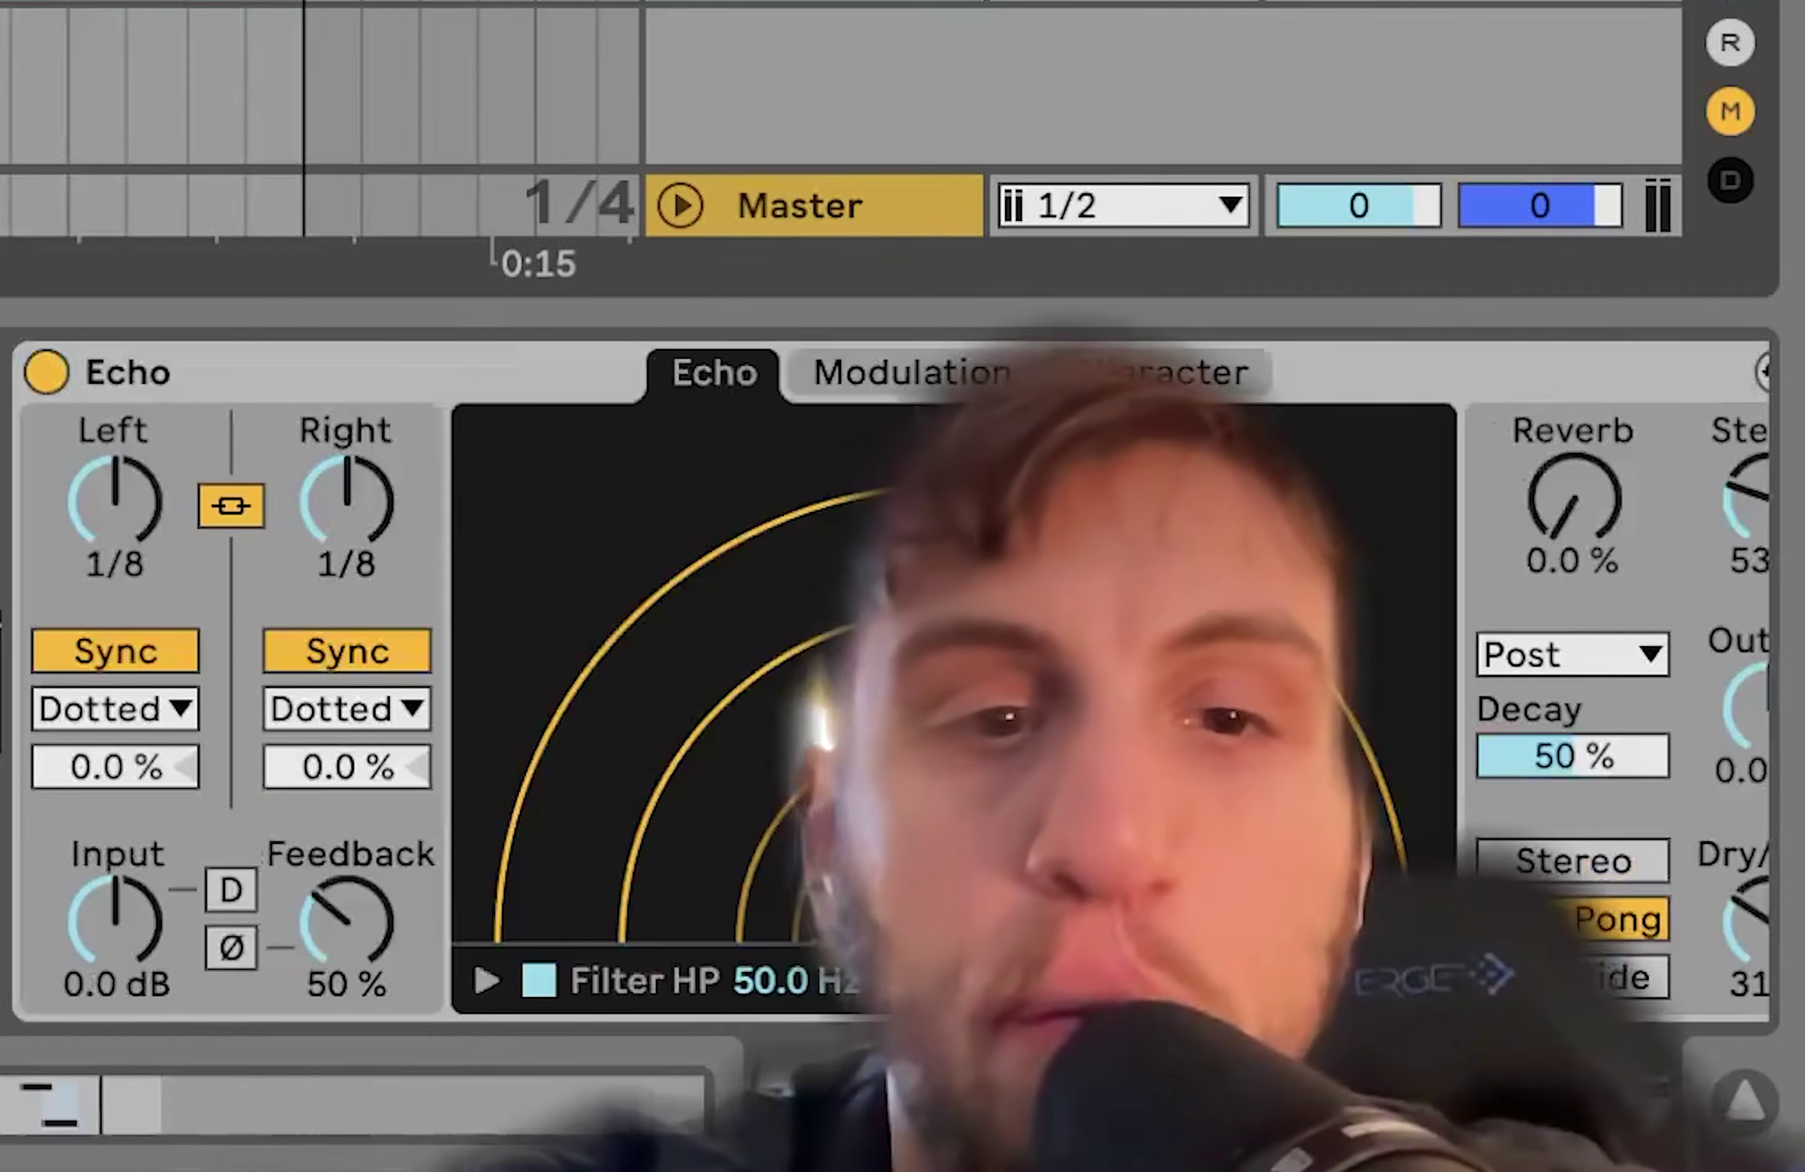
Solo track 11 Wavetable and open its clip to examine the two rows of notes
click(1702, 649)
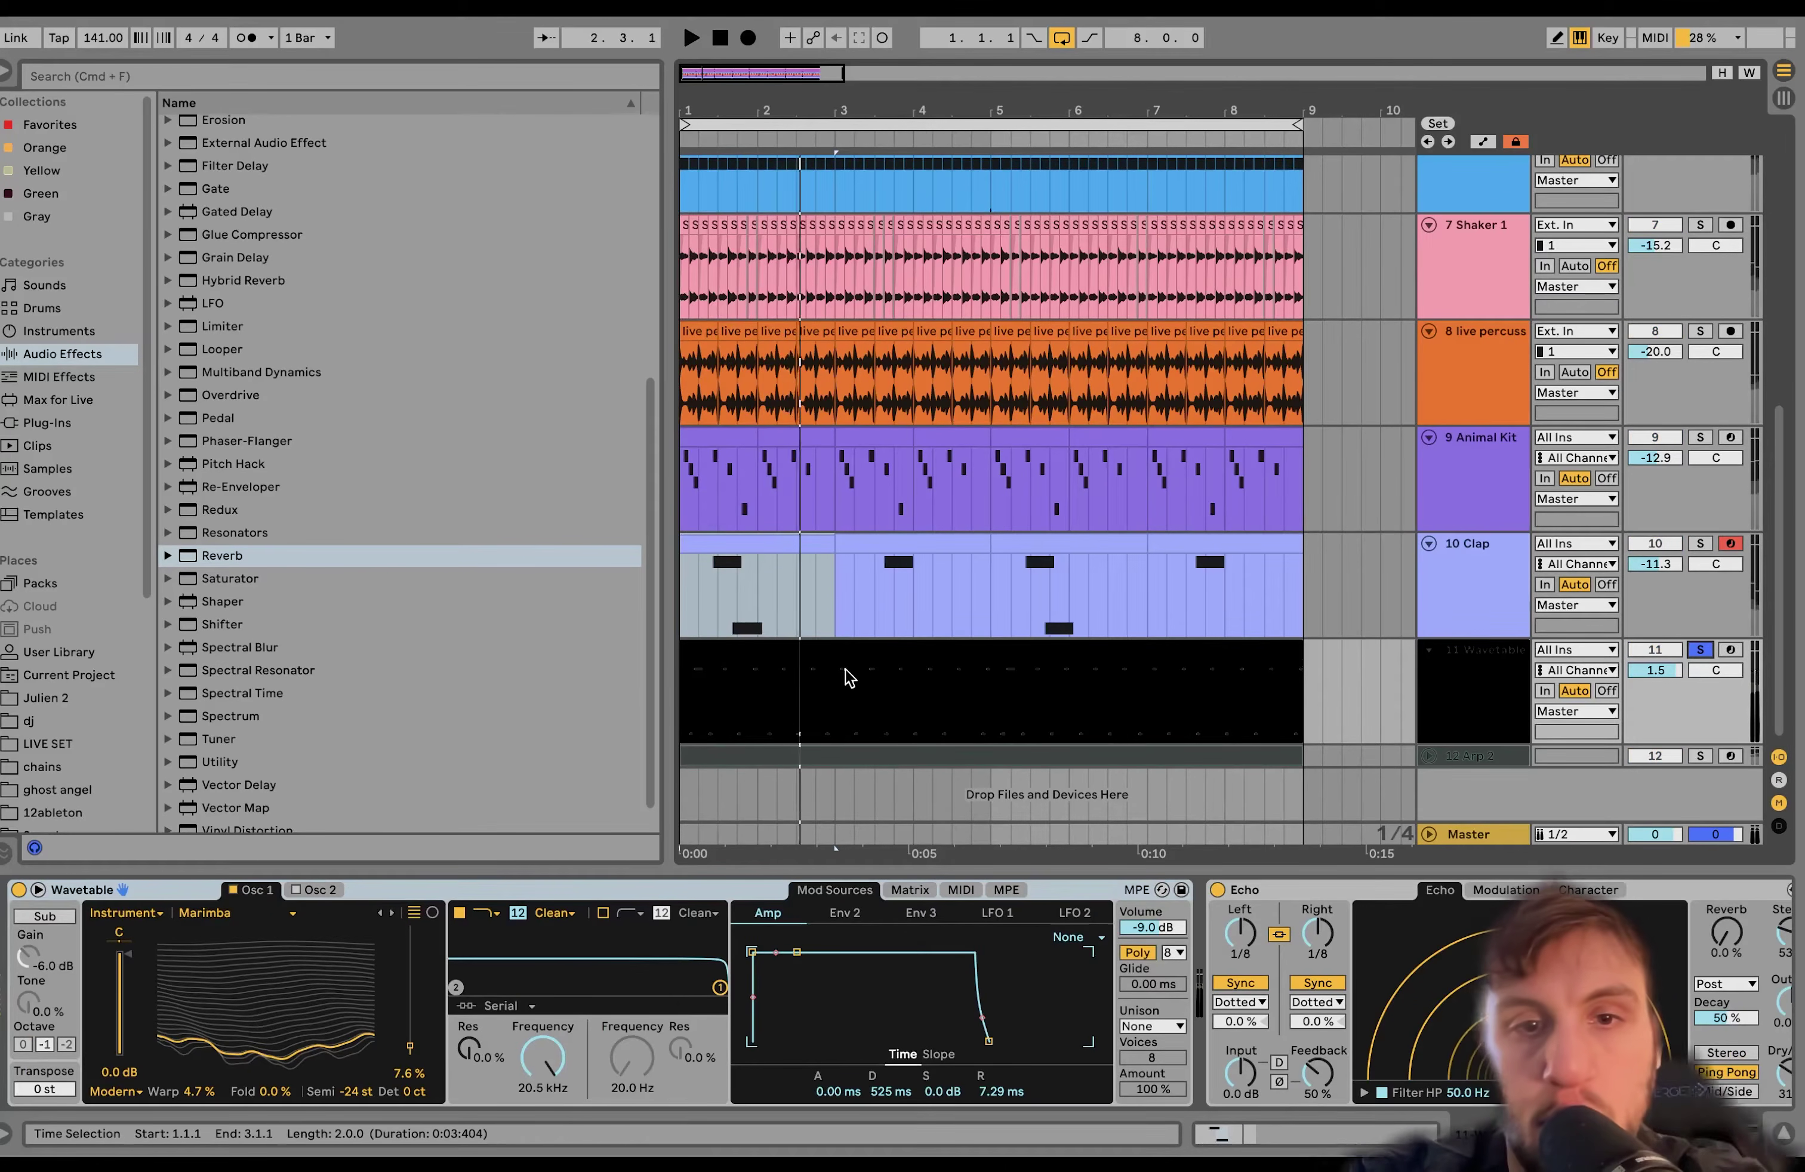
double_click(816, 648)
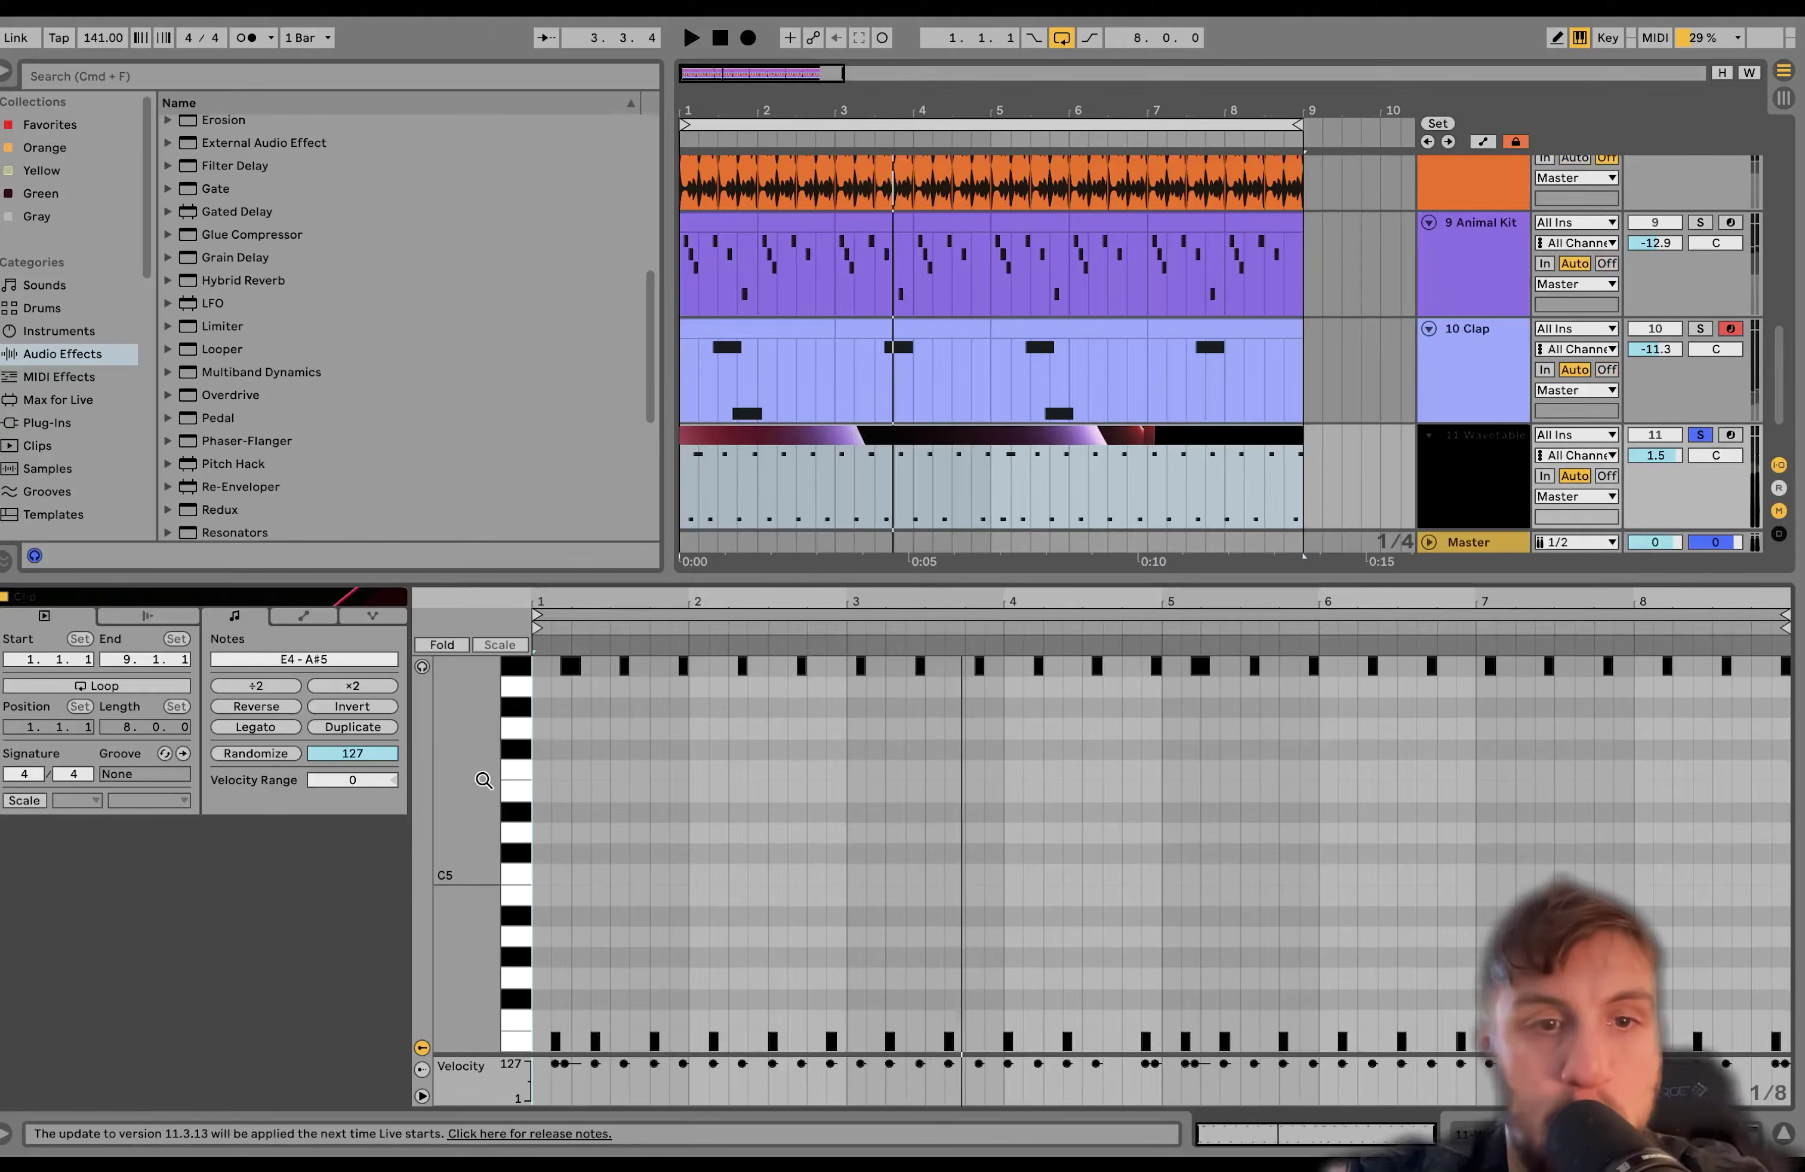
mouse_move(471, 788)
mouse_down()
mouse_move(453, 788)
mouse_move(471, 788)
mouse_up()
scroll(471, 789, up, 2)
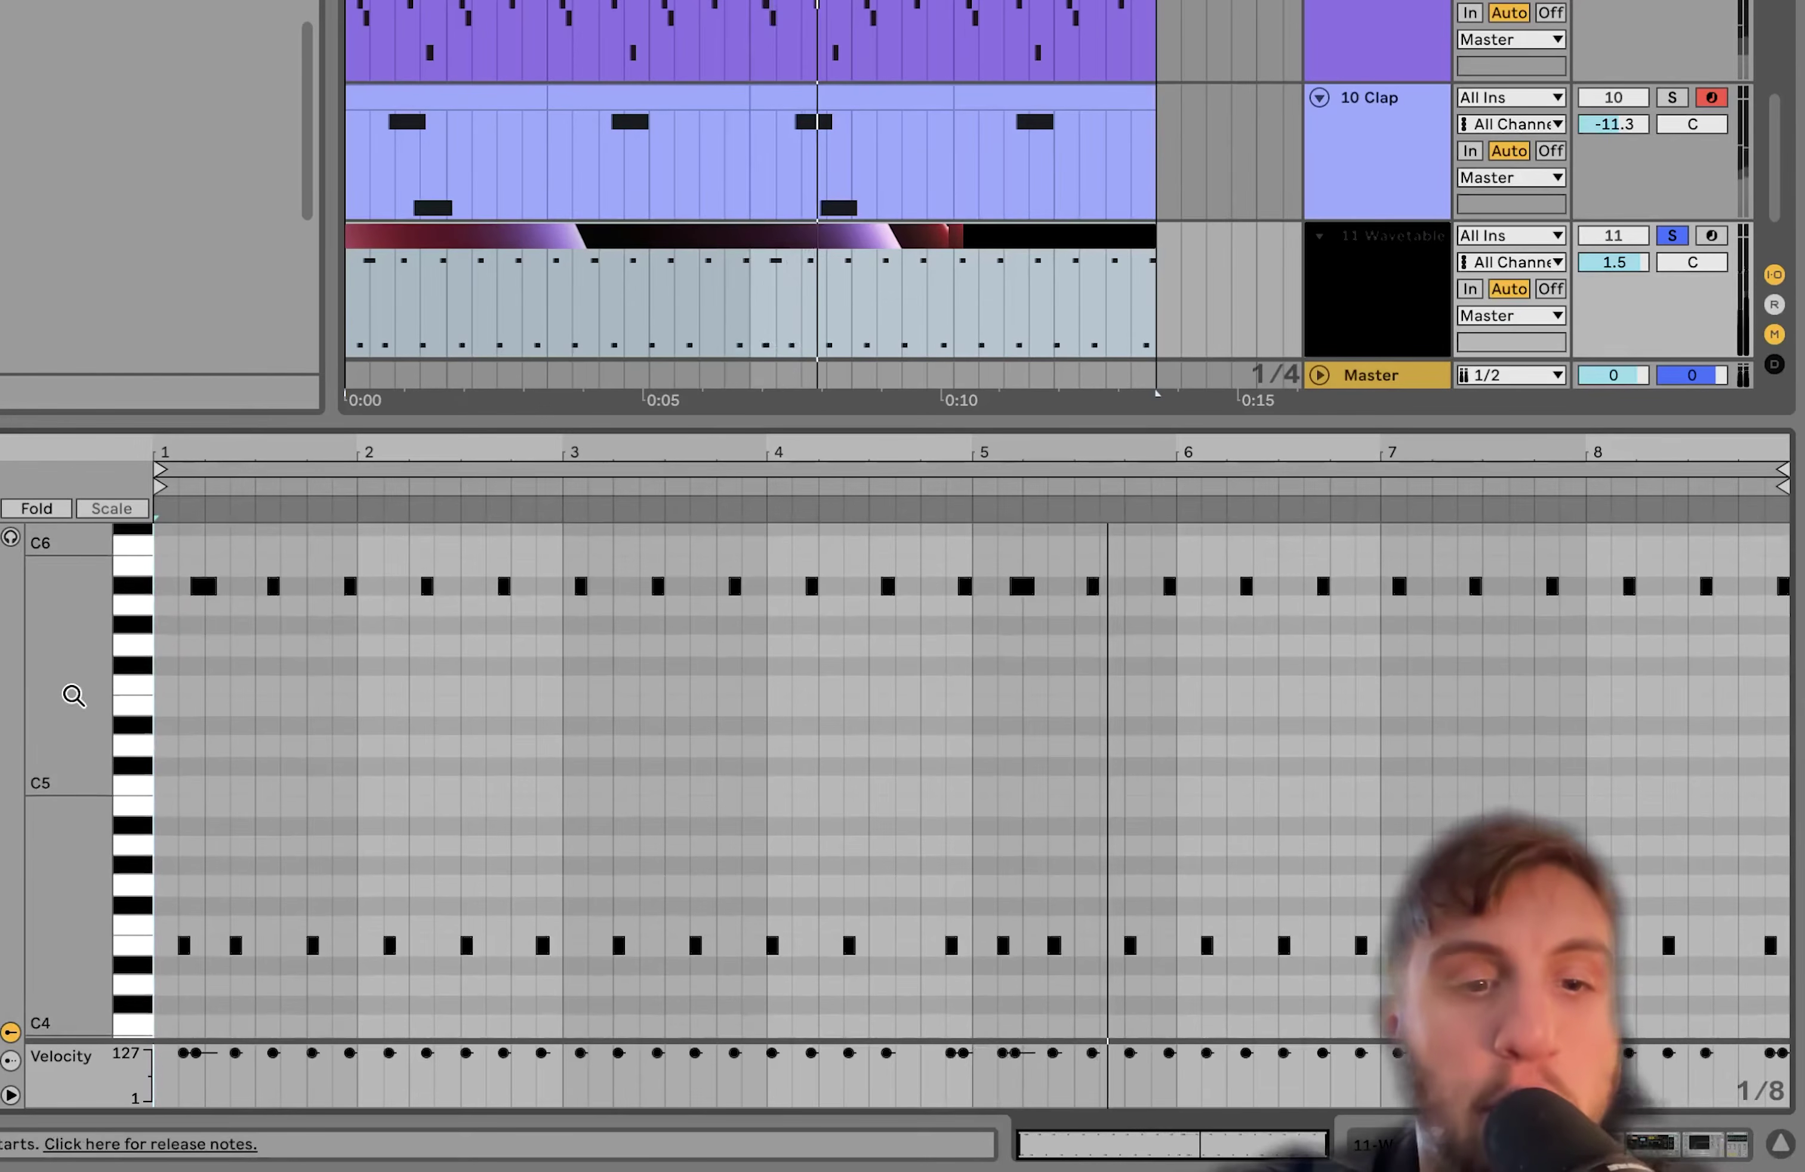
Select the E4 notes and the A#5 notes in turn, and try the A#5 notes an octave lower before restoring them
click(127, 945)
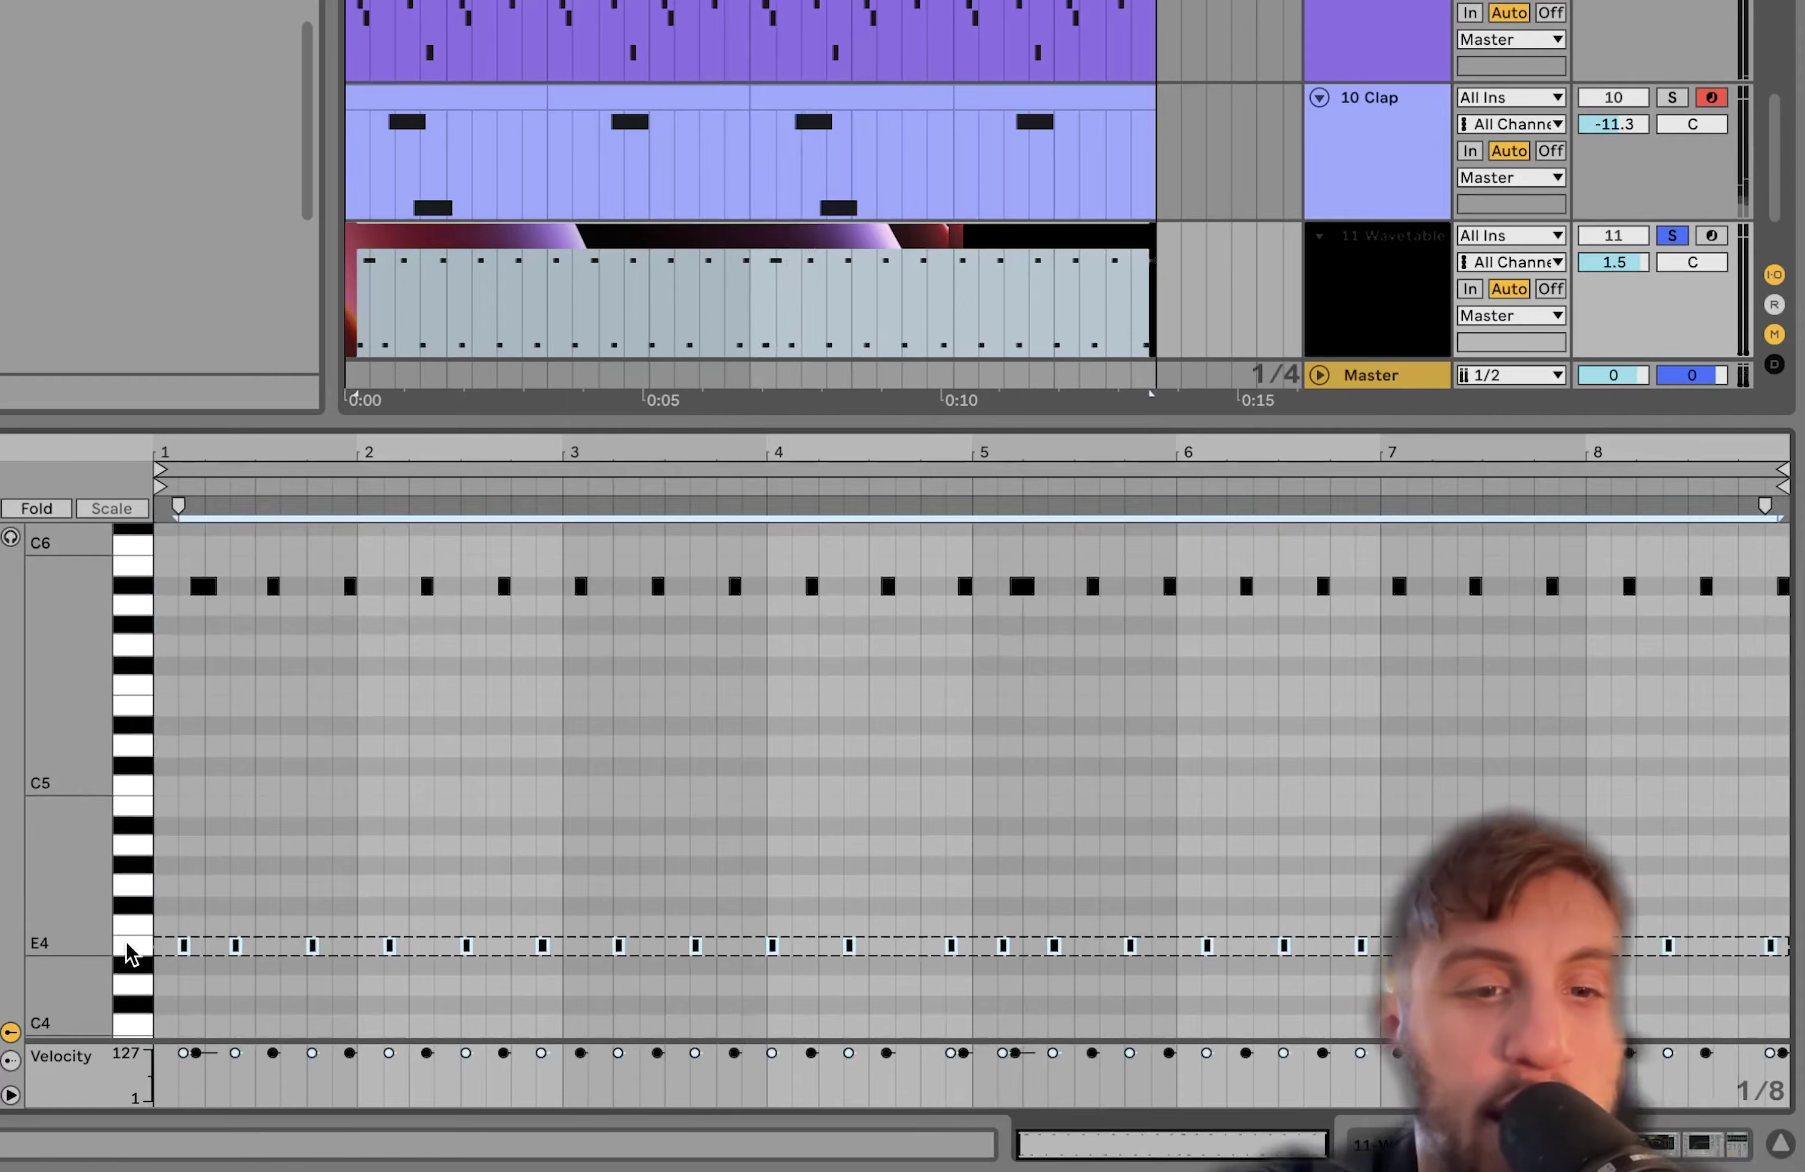
click(130, 593)
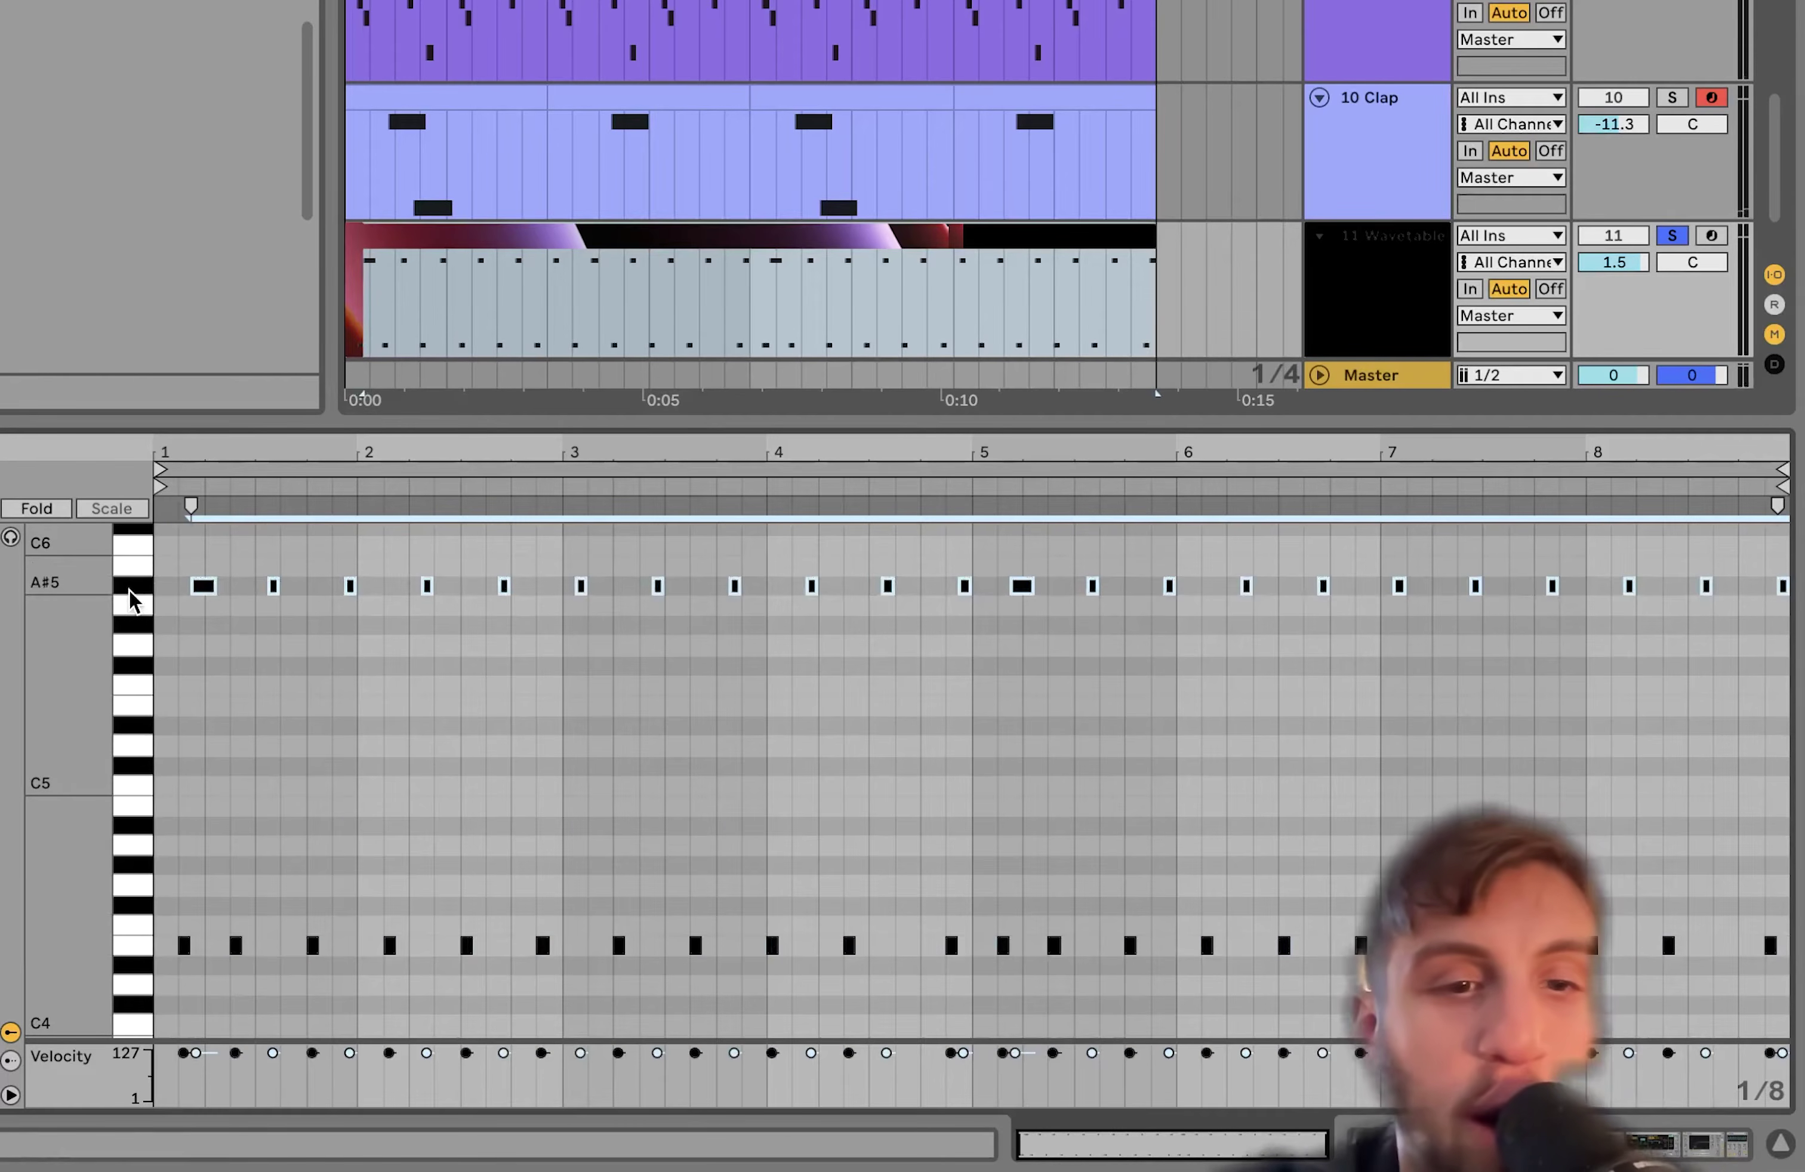
key(shift+Down)
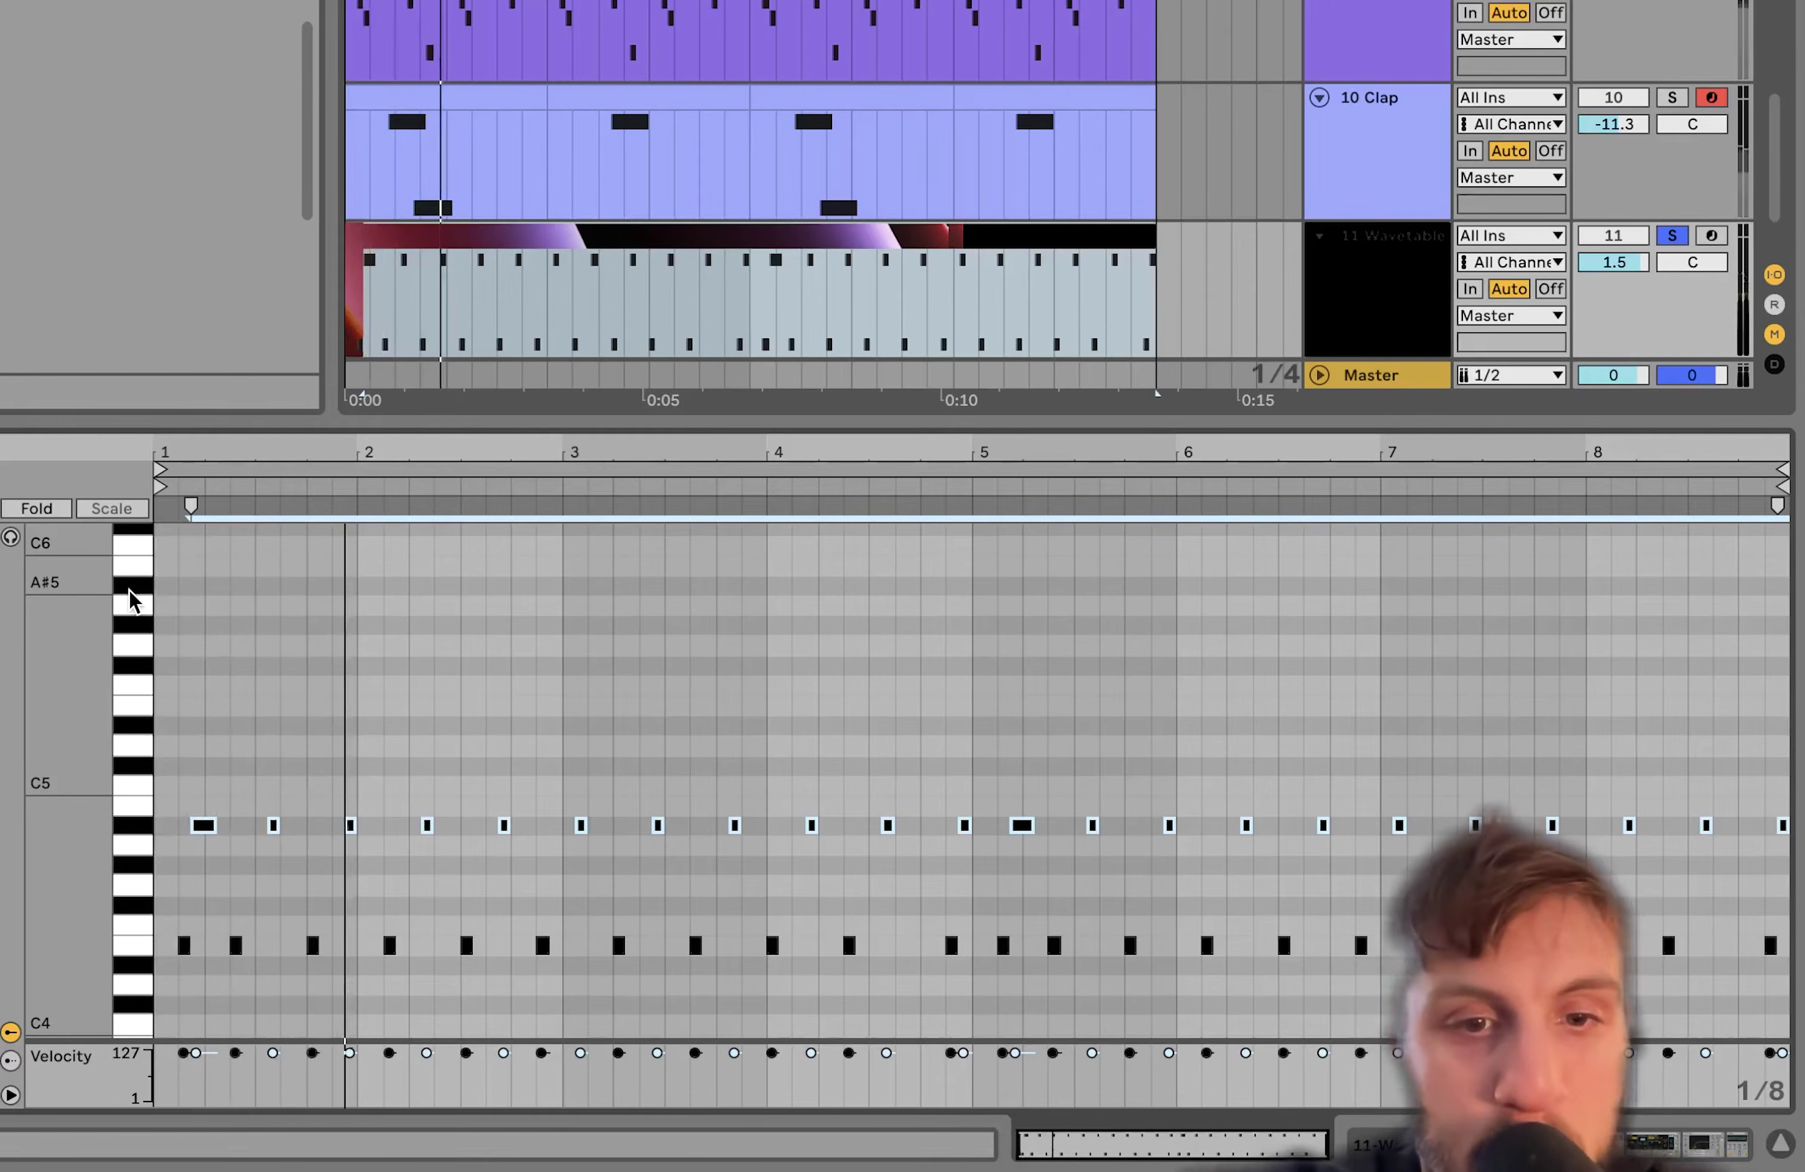
key(shift+Up)
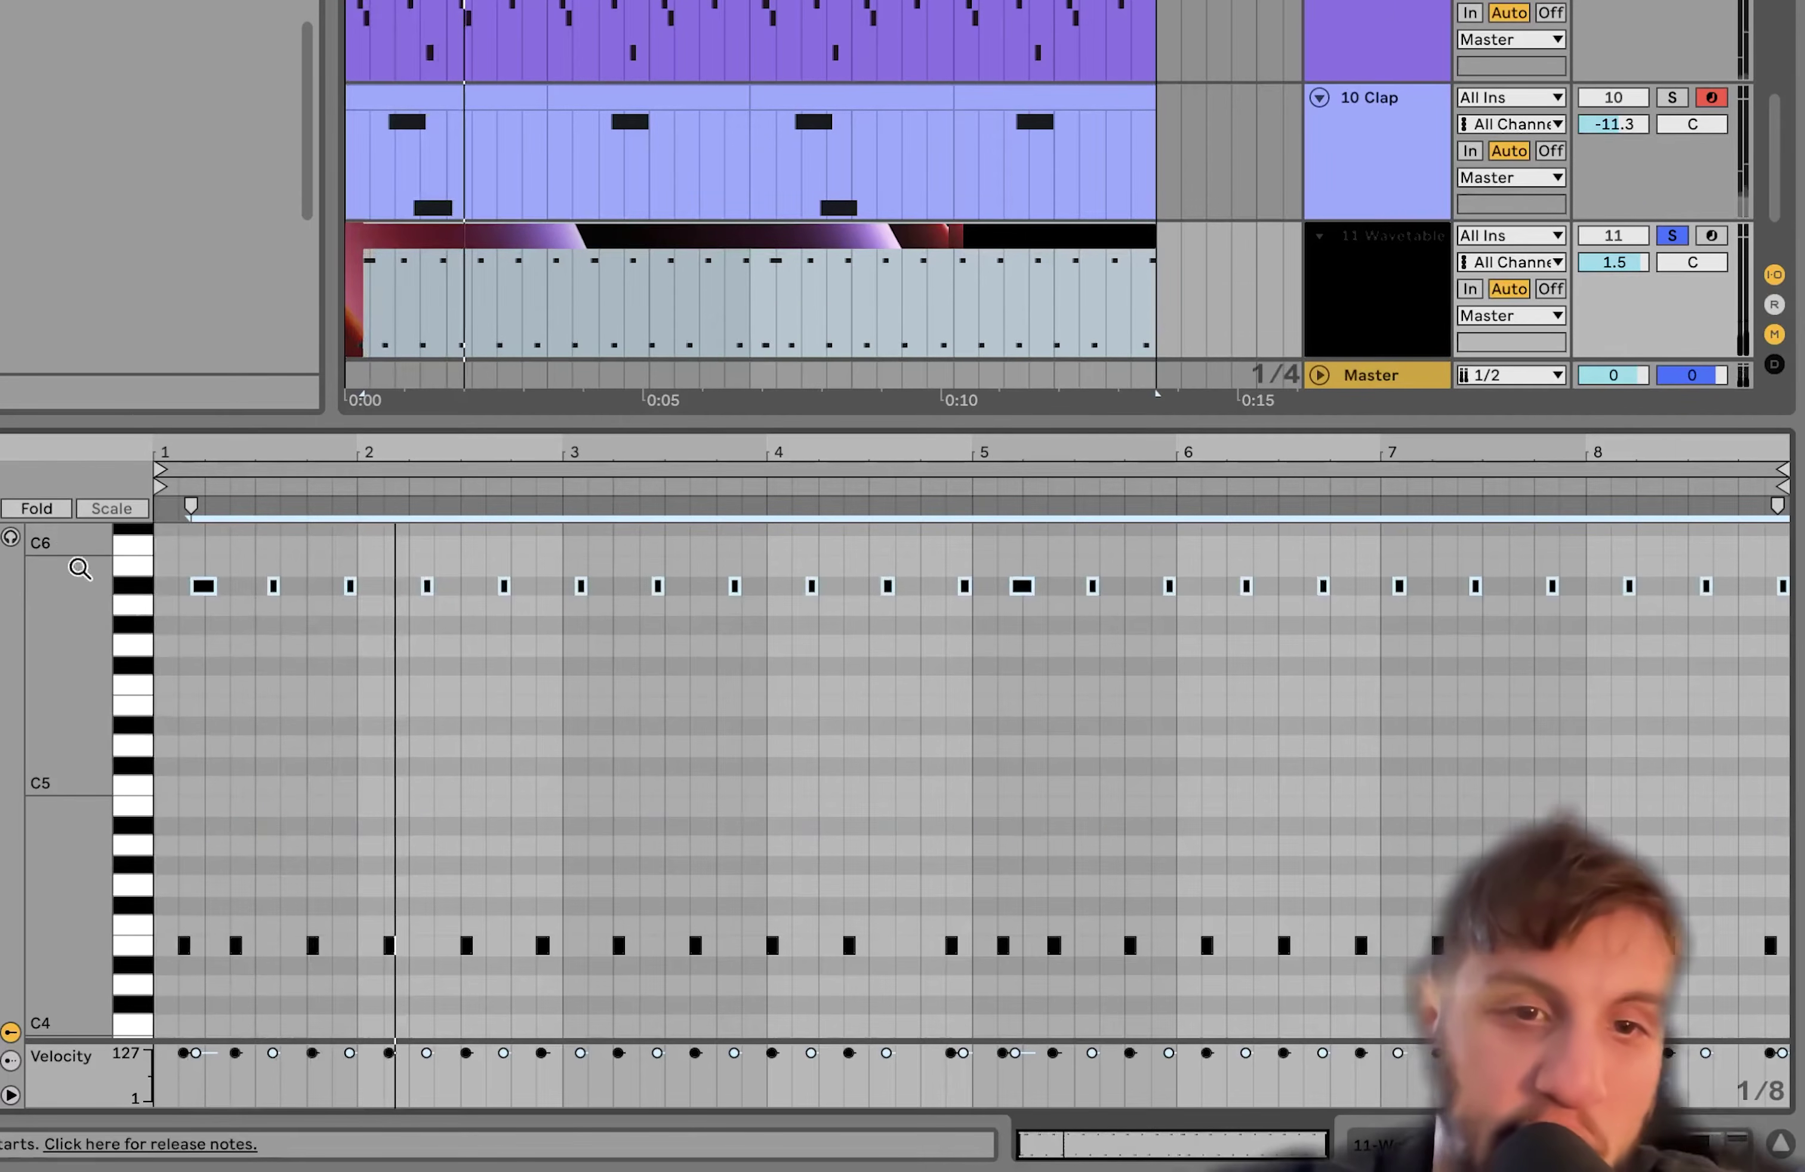
Show track 11's Wavetable and Echo devices, play the track with the rest of the mix and examine the synth's modulation matrix
click(1464, 235)
click(1398, 254)
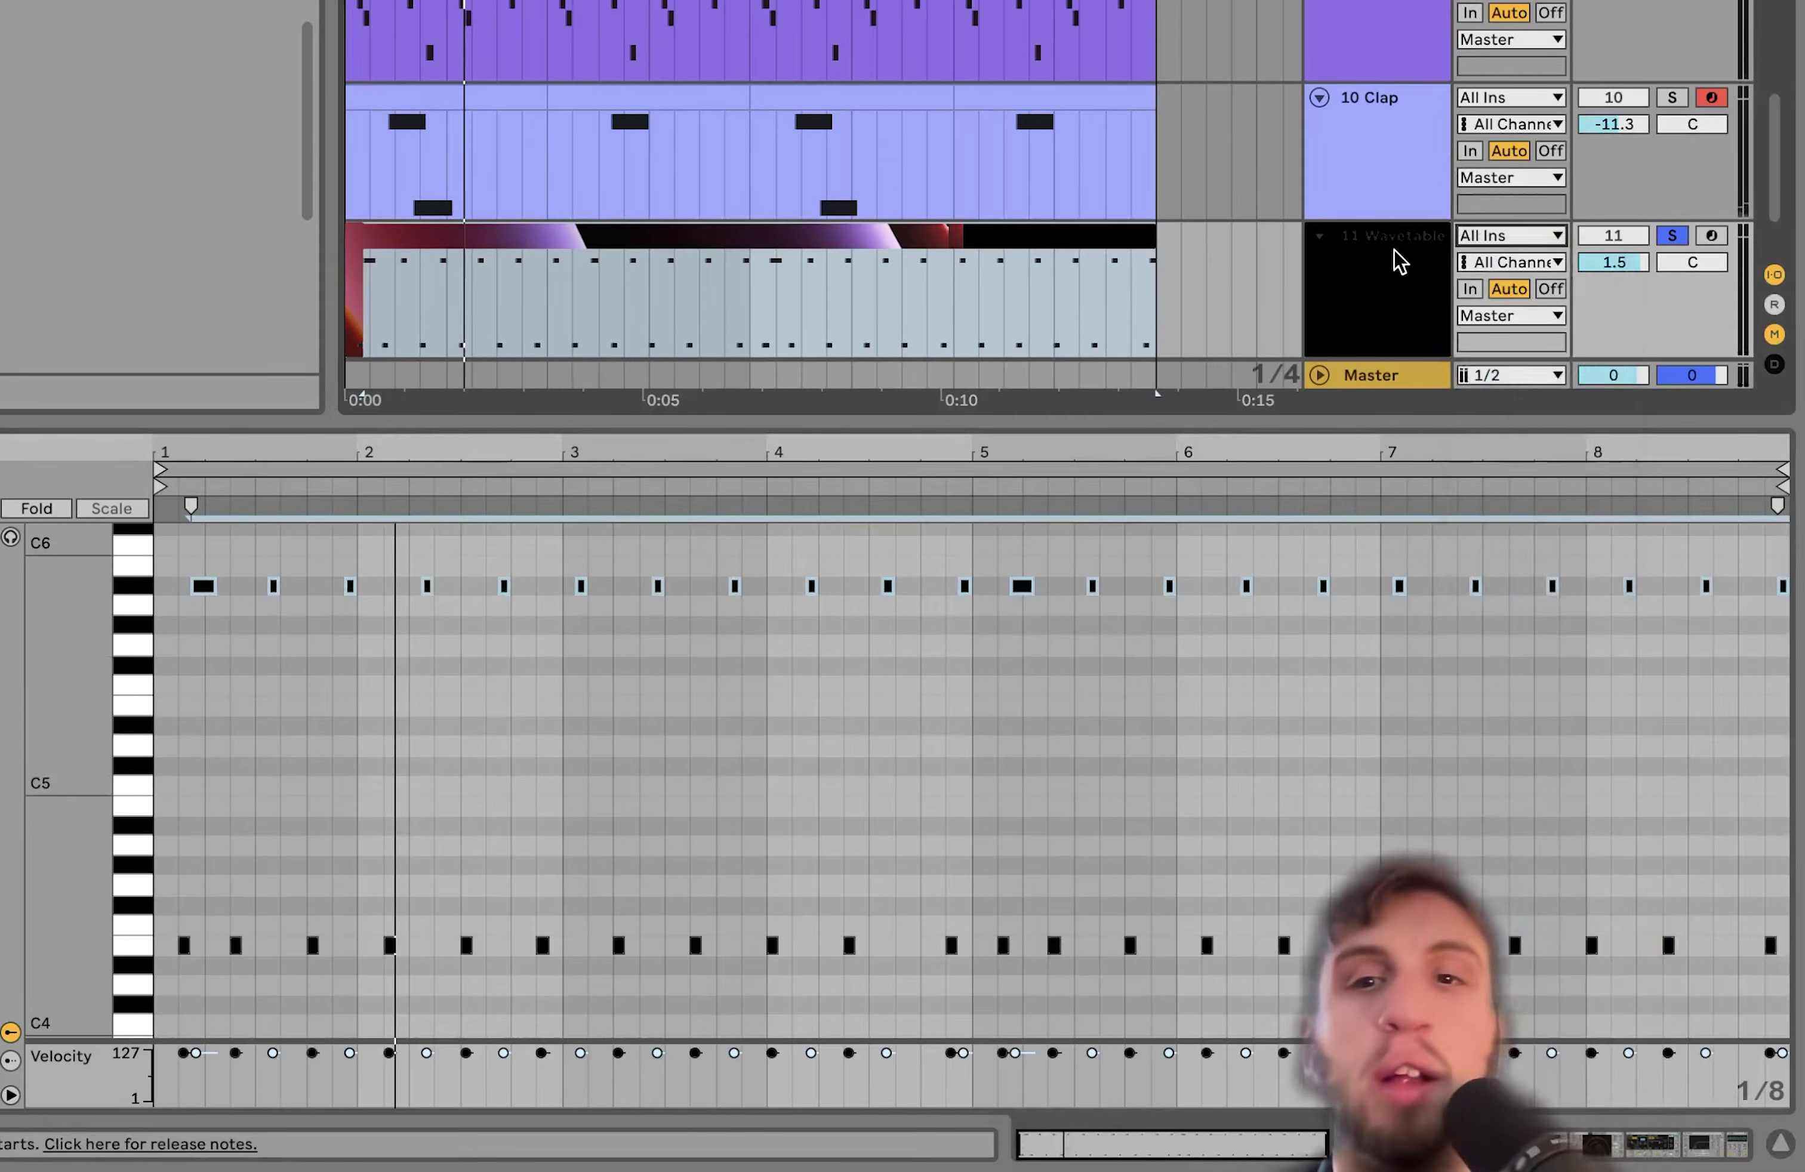
click(1104, 230)
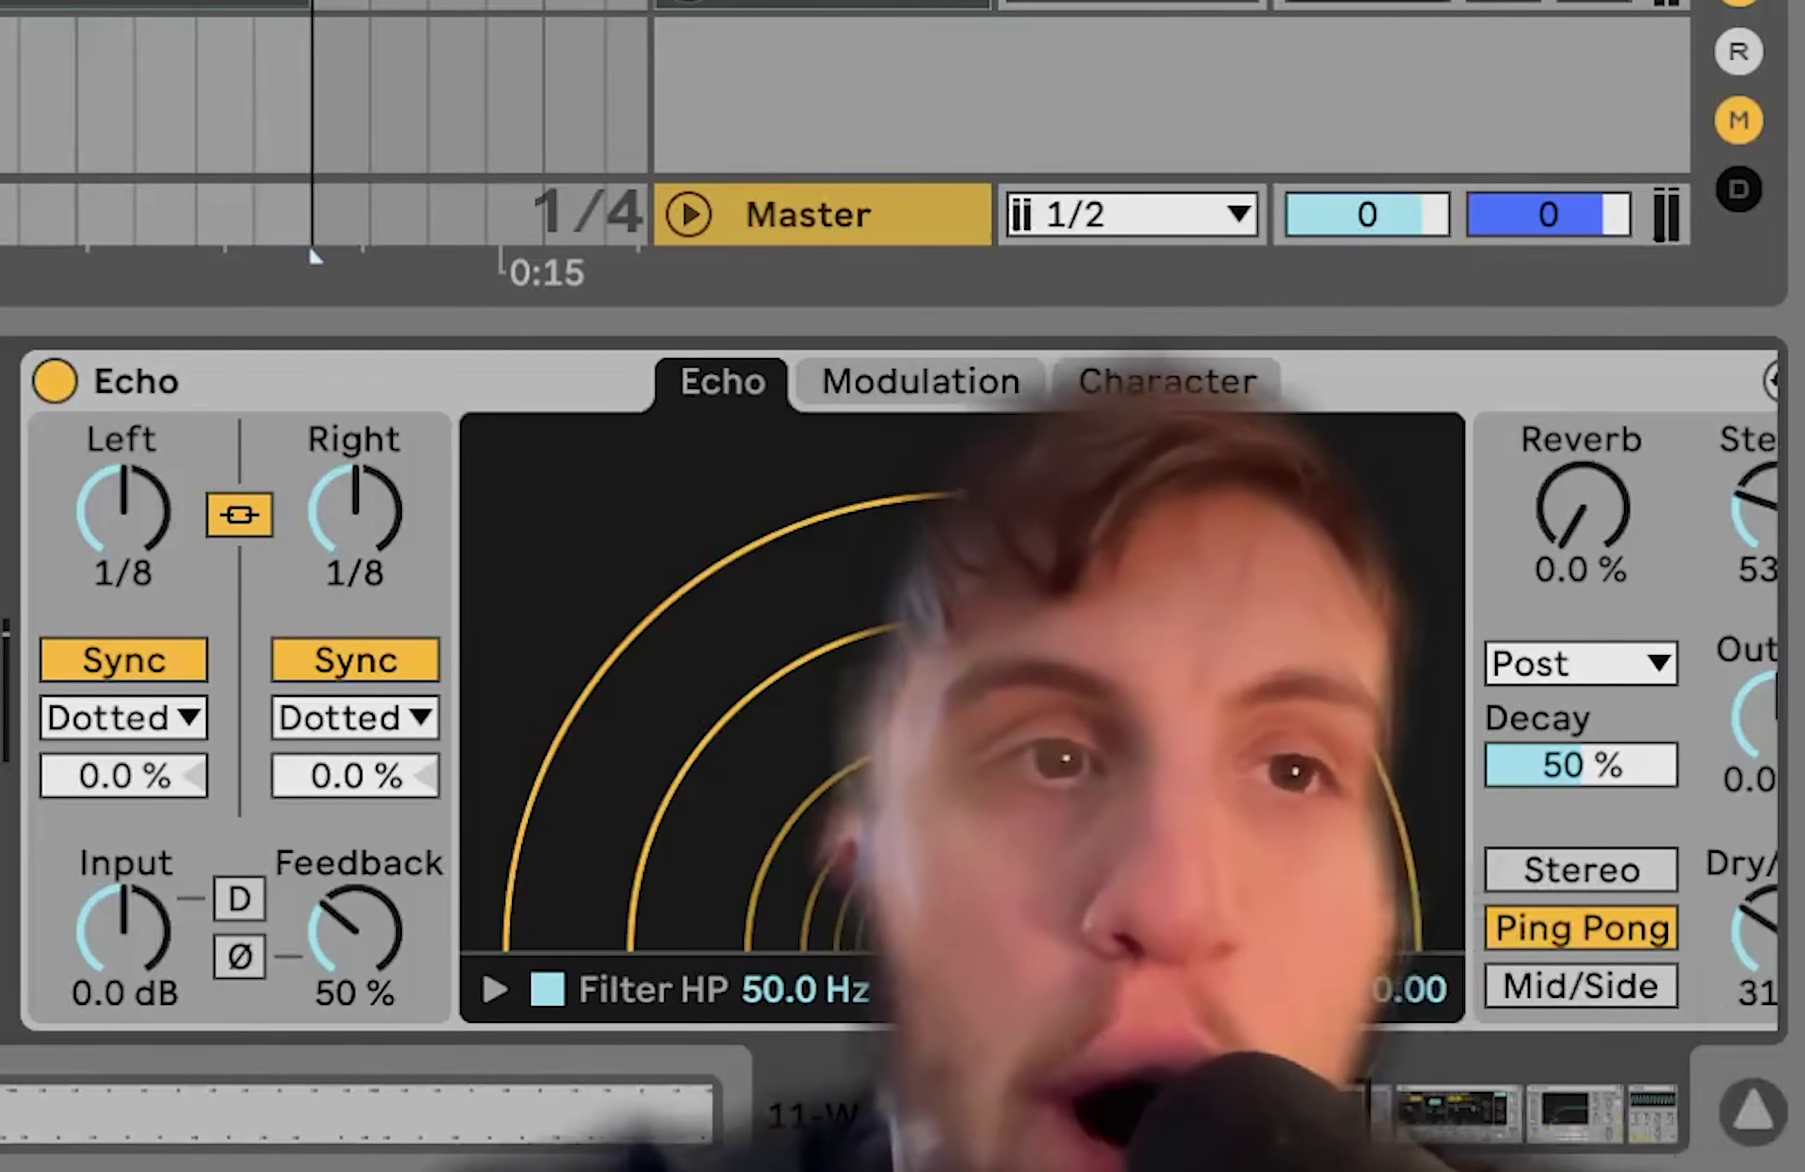
scroll(457, 88, up, 3)
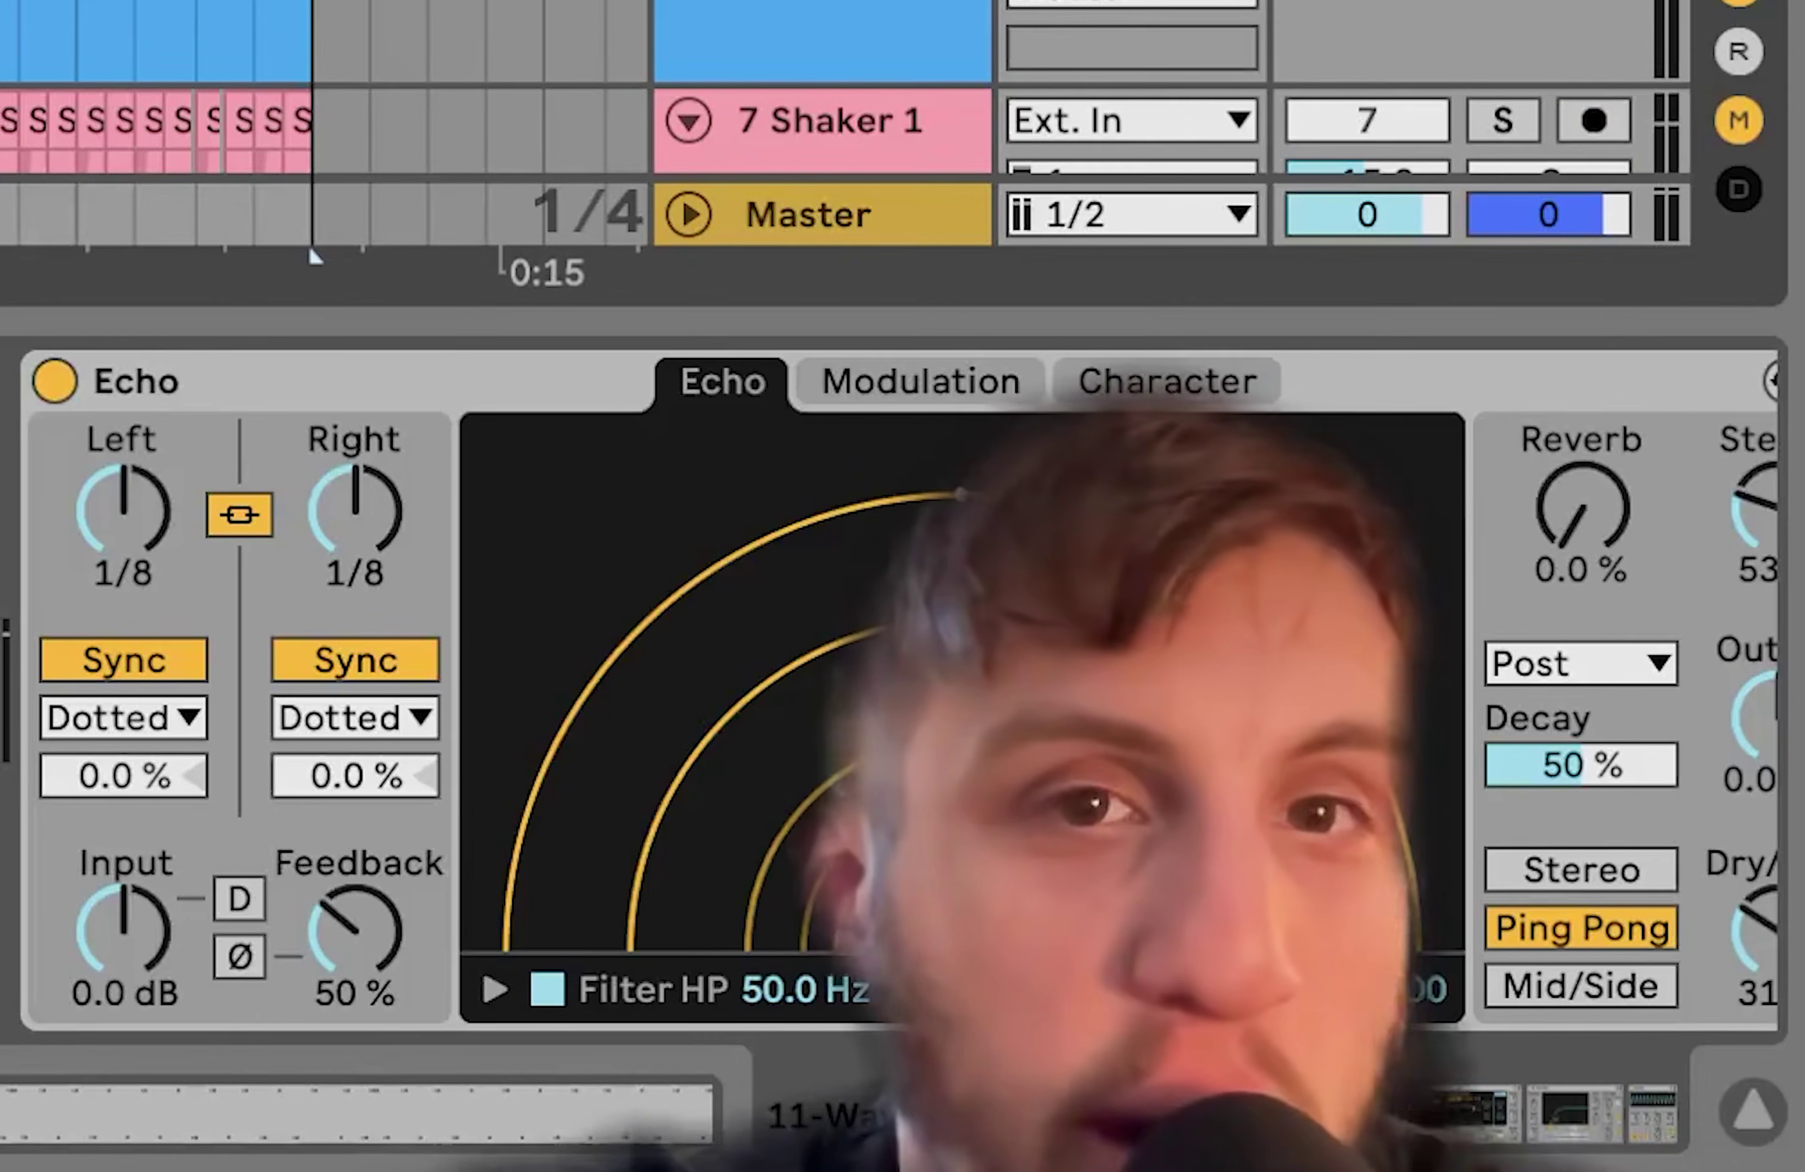
scroll(837, 87, down, 5)
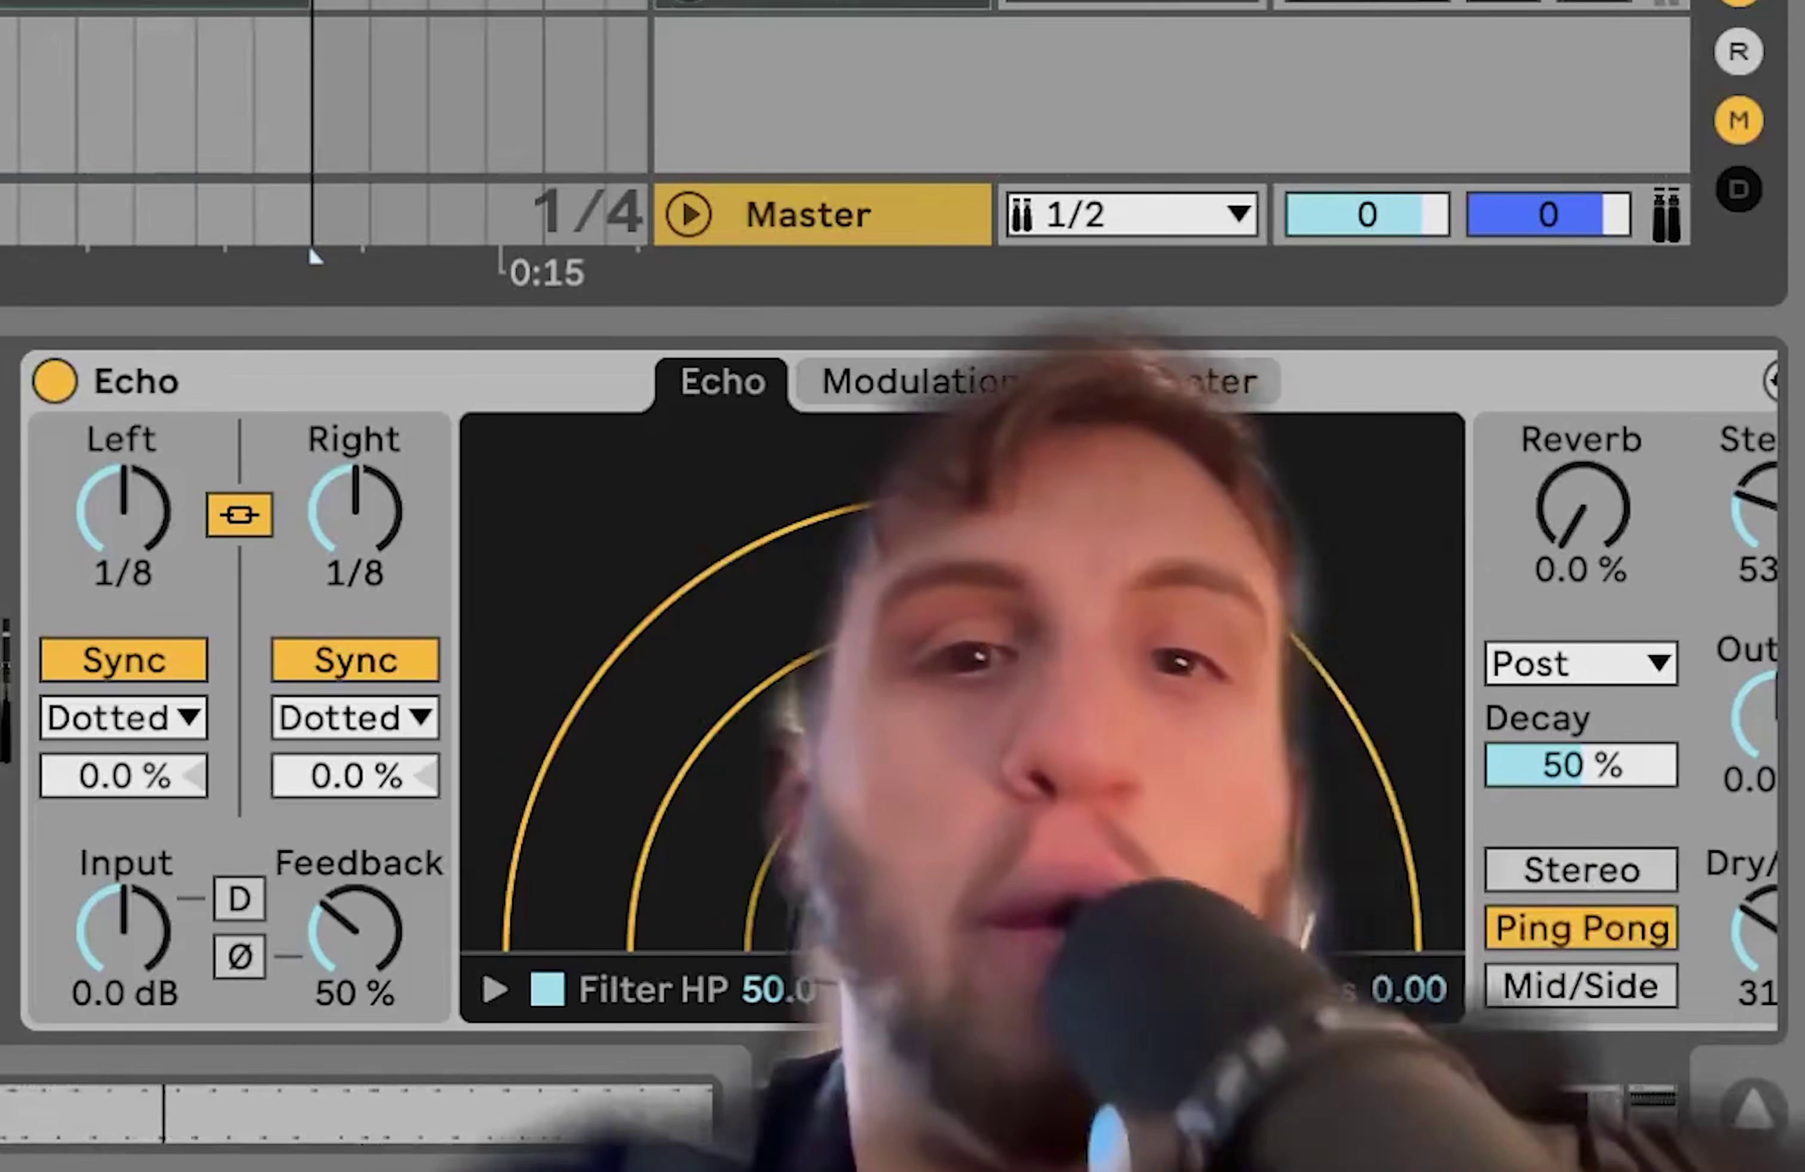
scroll(836, 87, up, 2)
scroll(837, 87, right, 1)
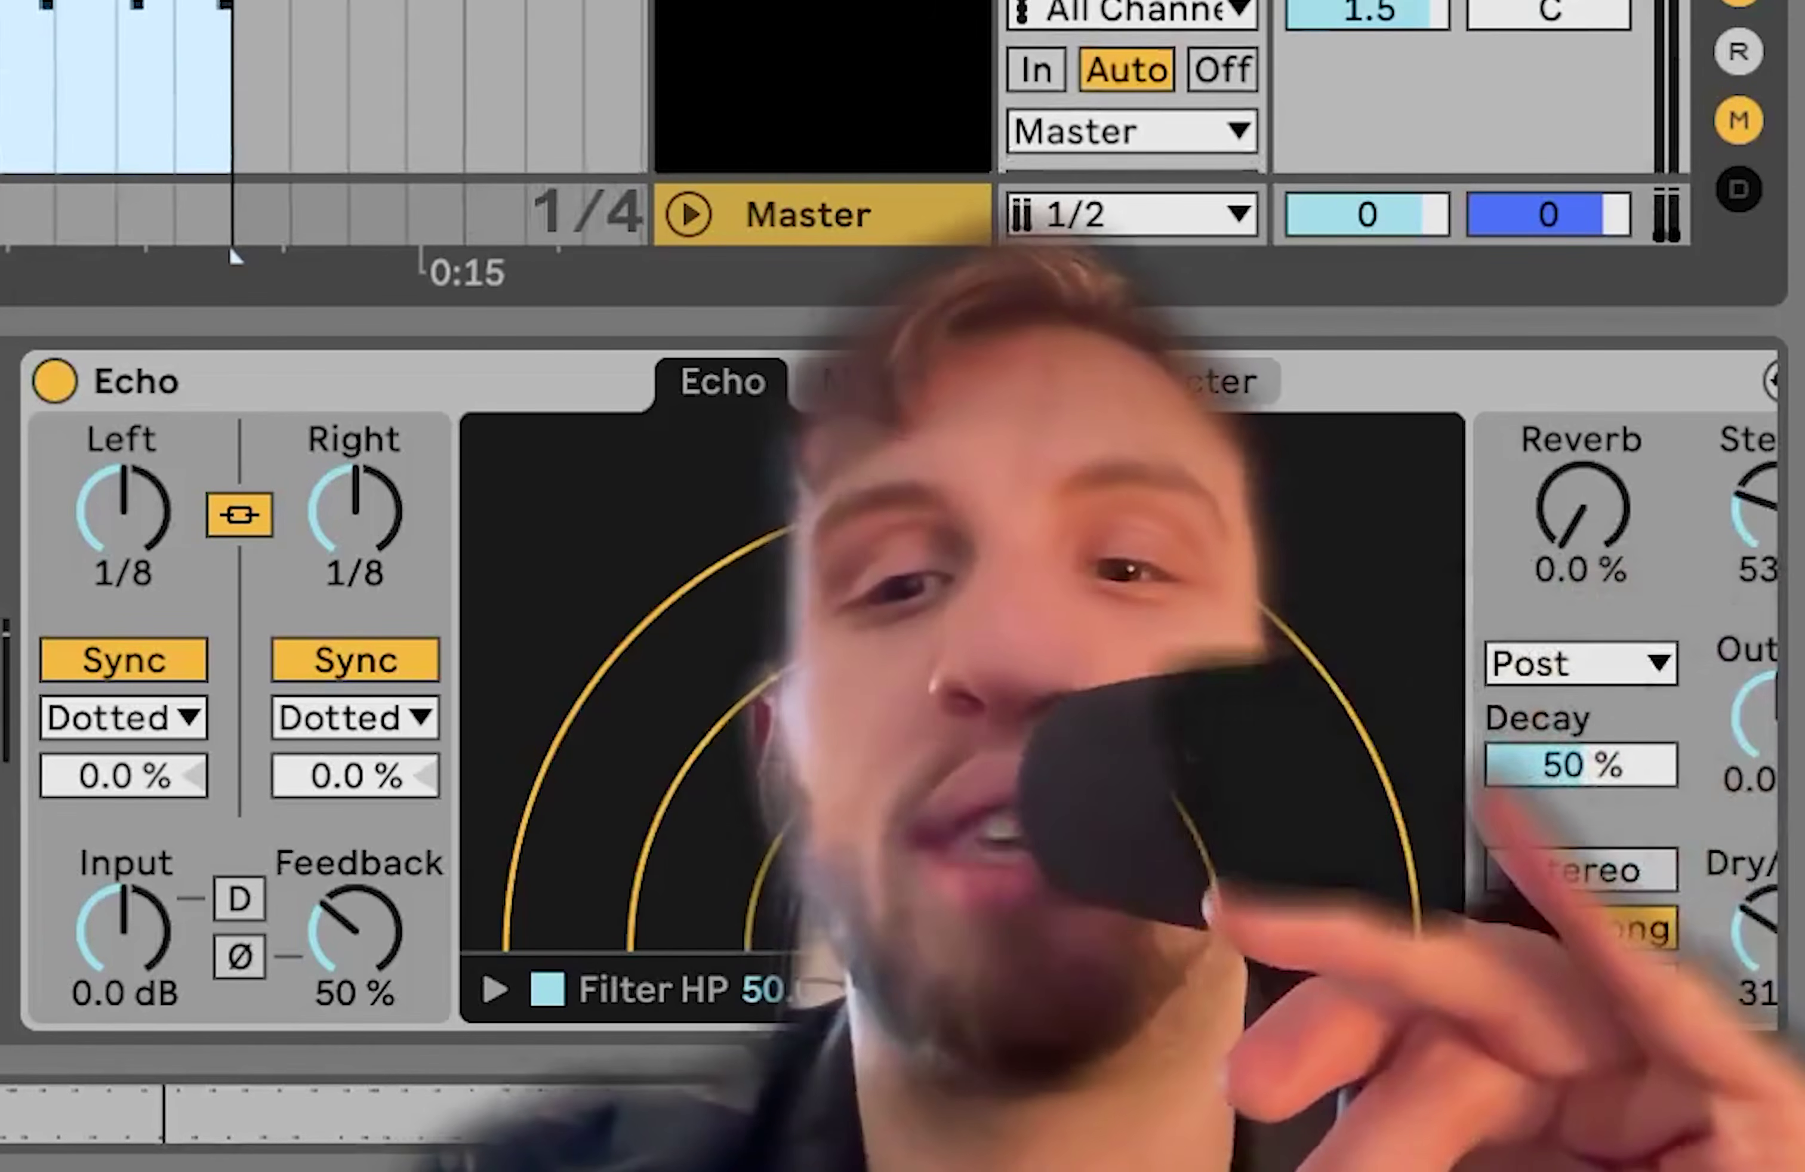
scroll(837, 87, down, 2)
scroll(836, 88, left, 1)
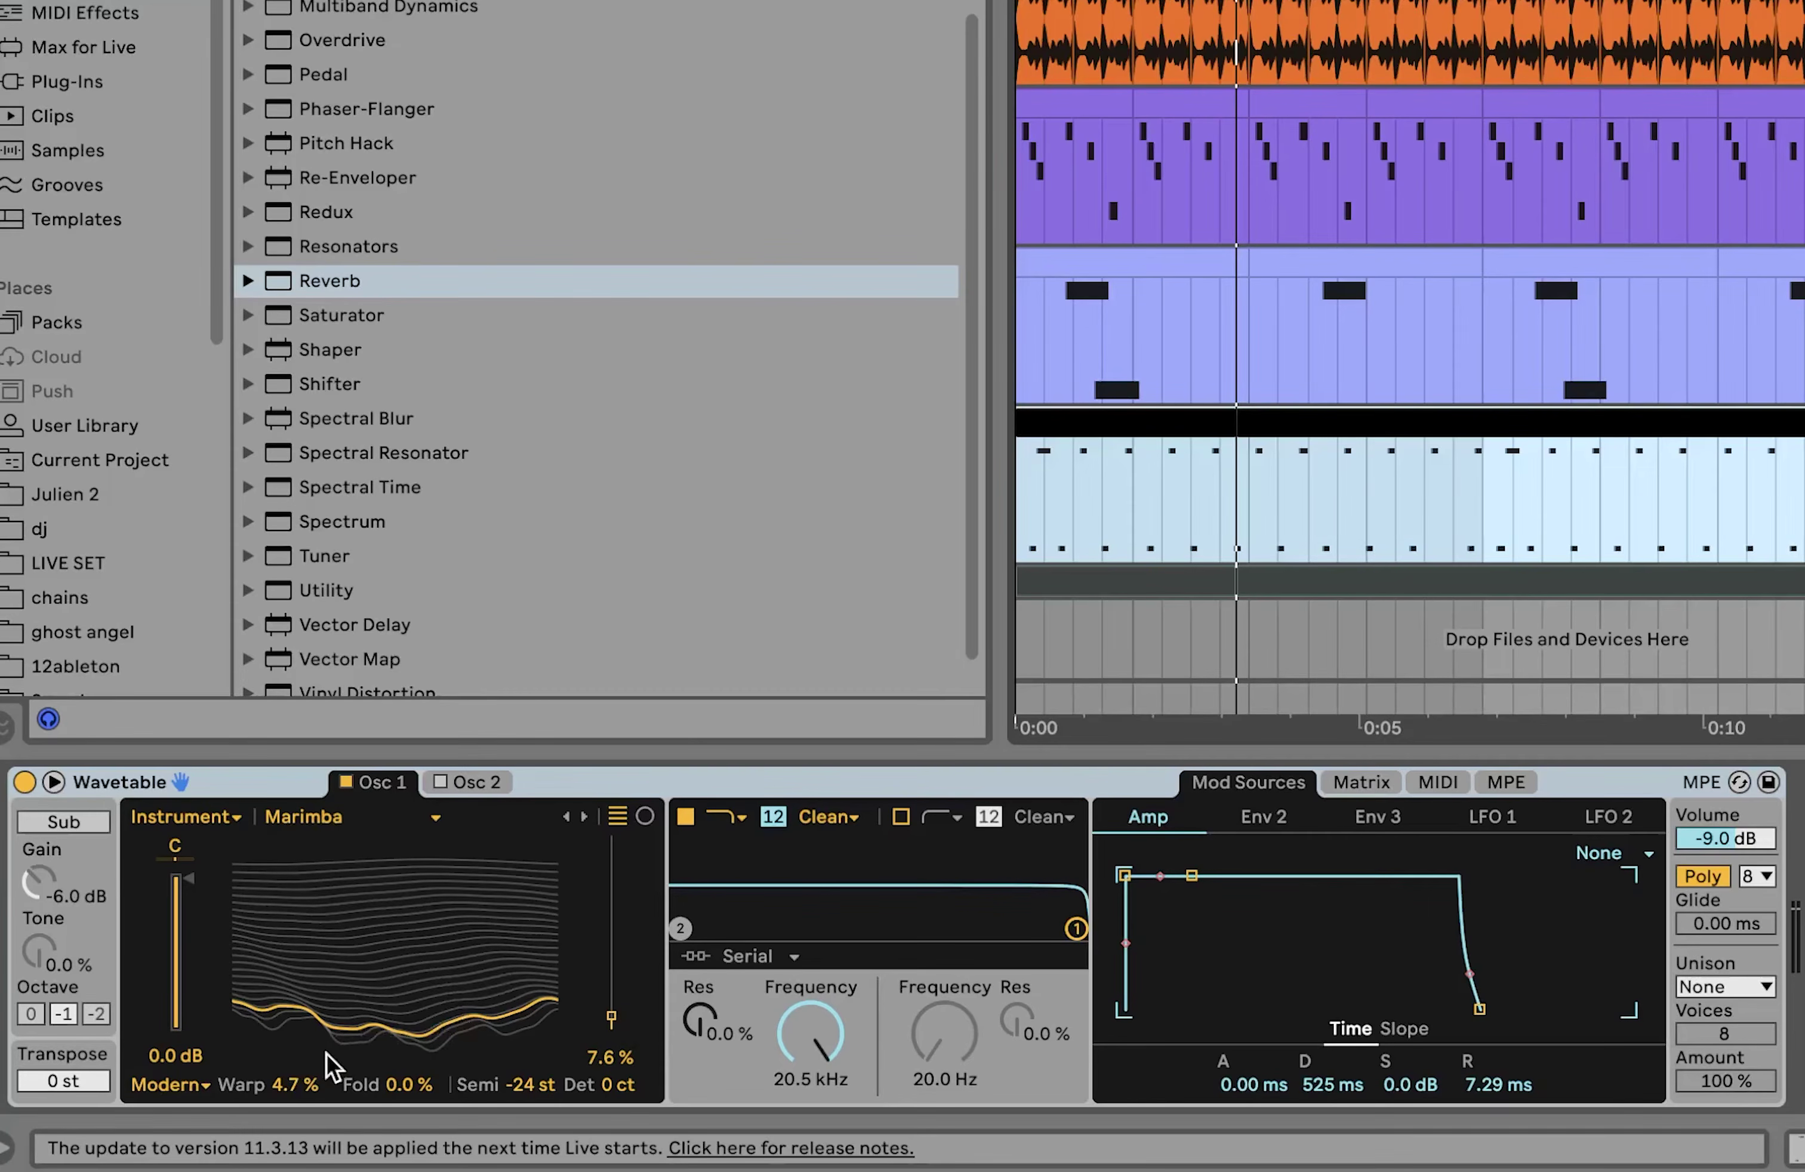
click(1337, 786)
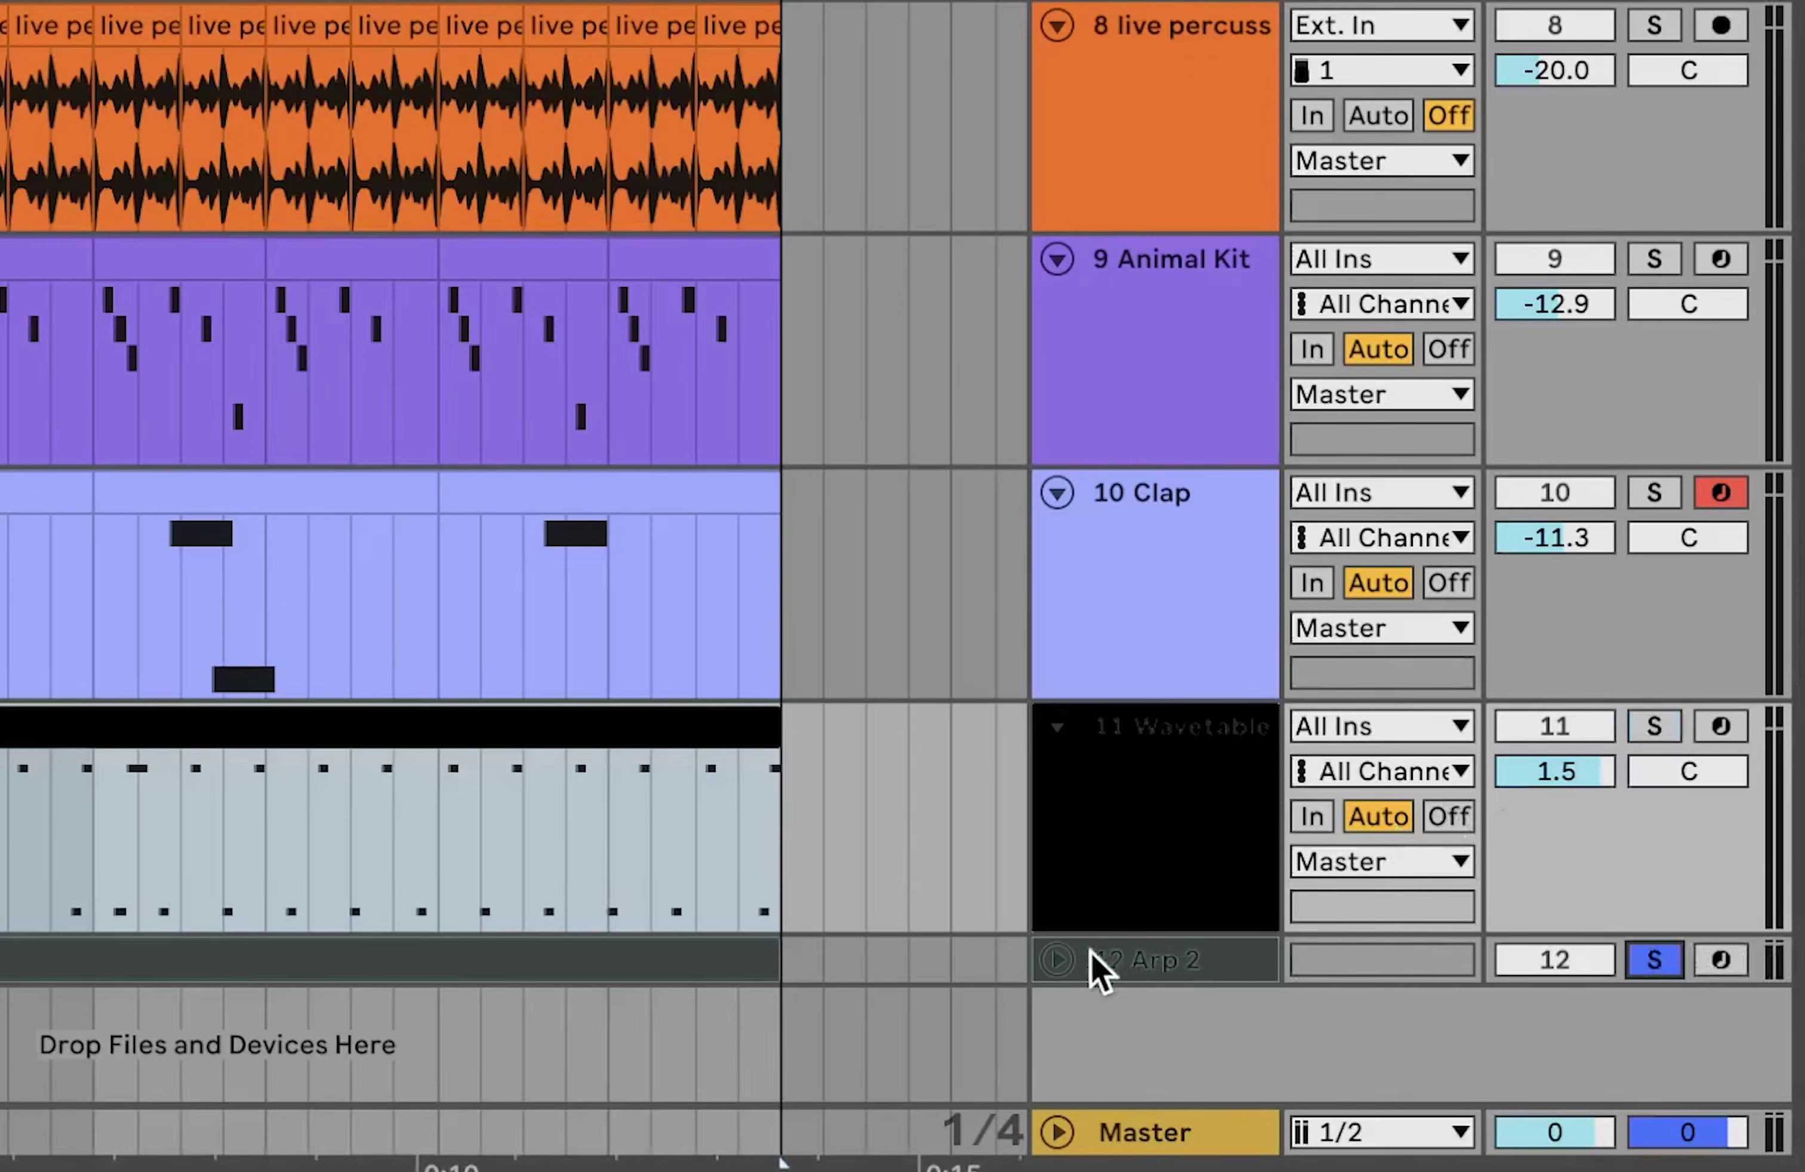
Expand the soloed Arp 2 track and open its clip to examine the held notes
click(1495, 671)
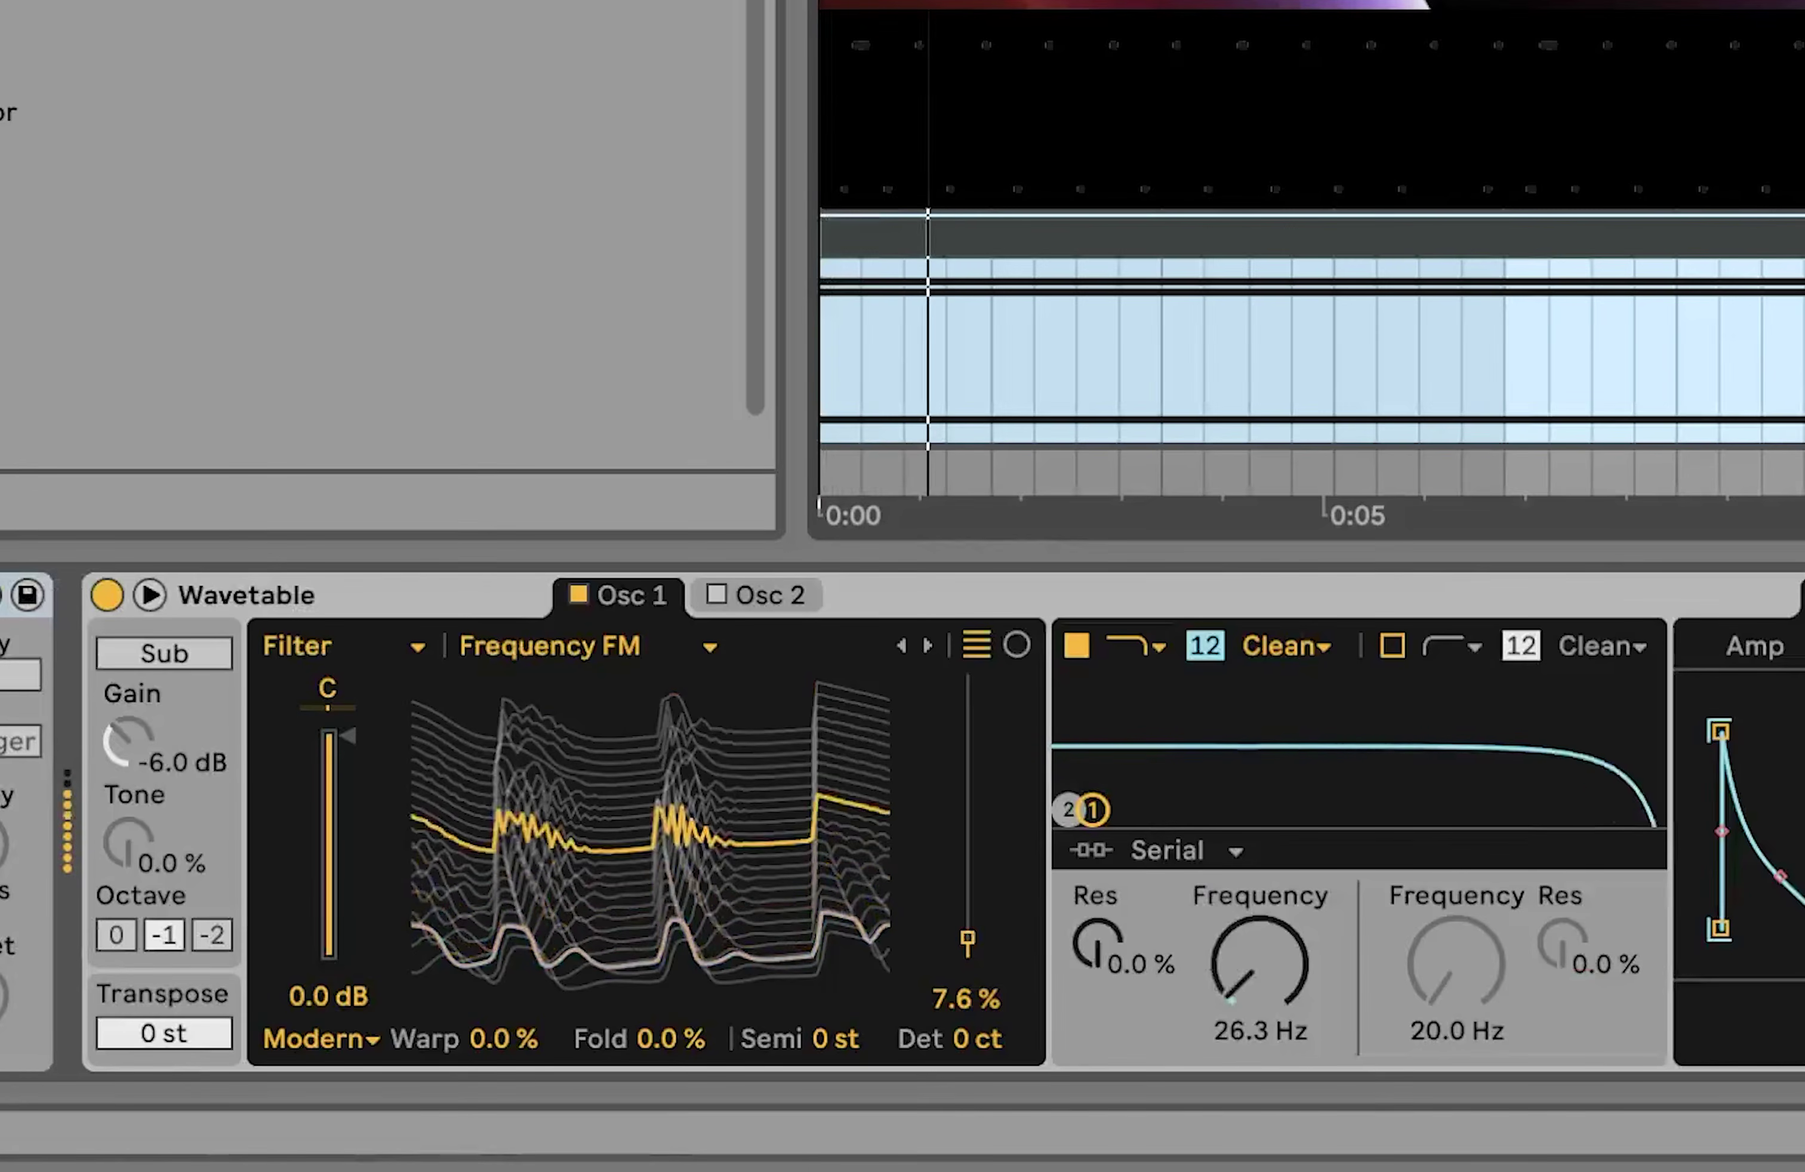
key(shift+Tab)
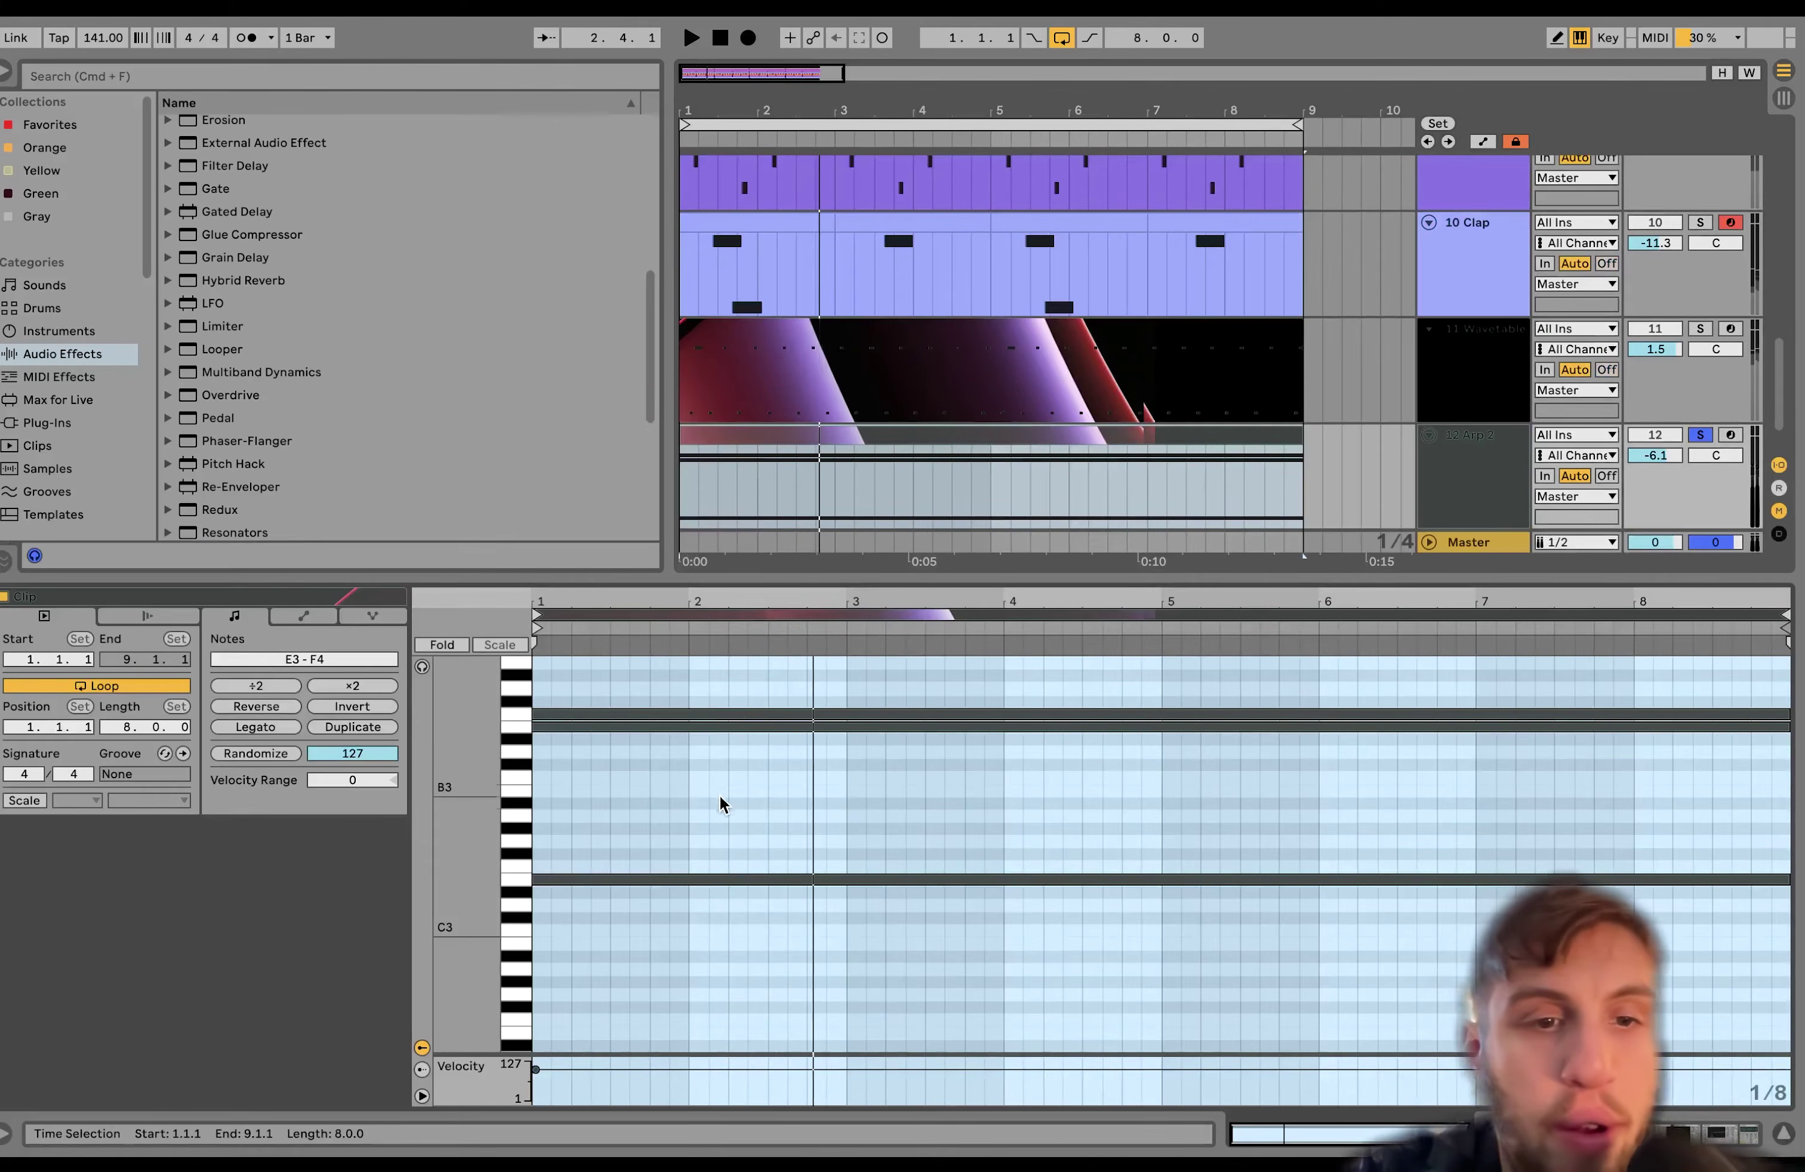
key(space)
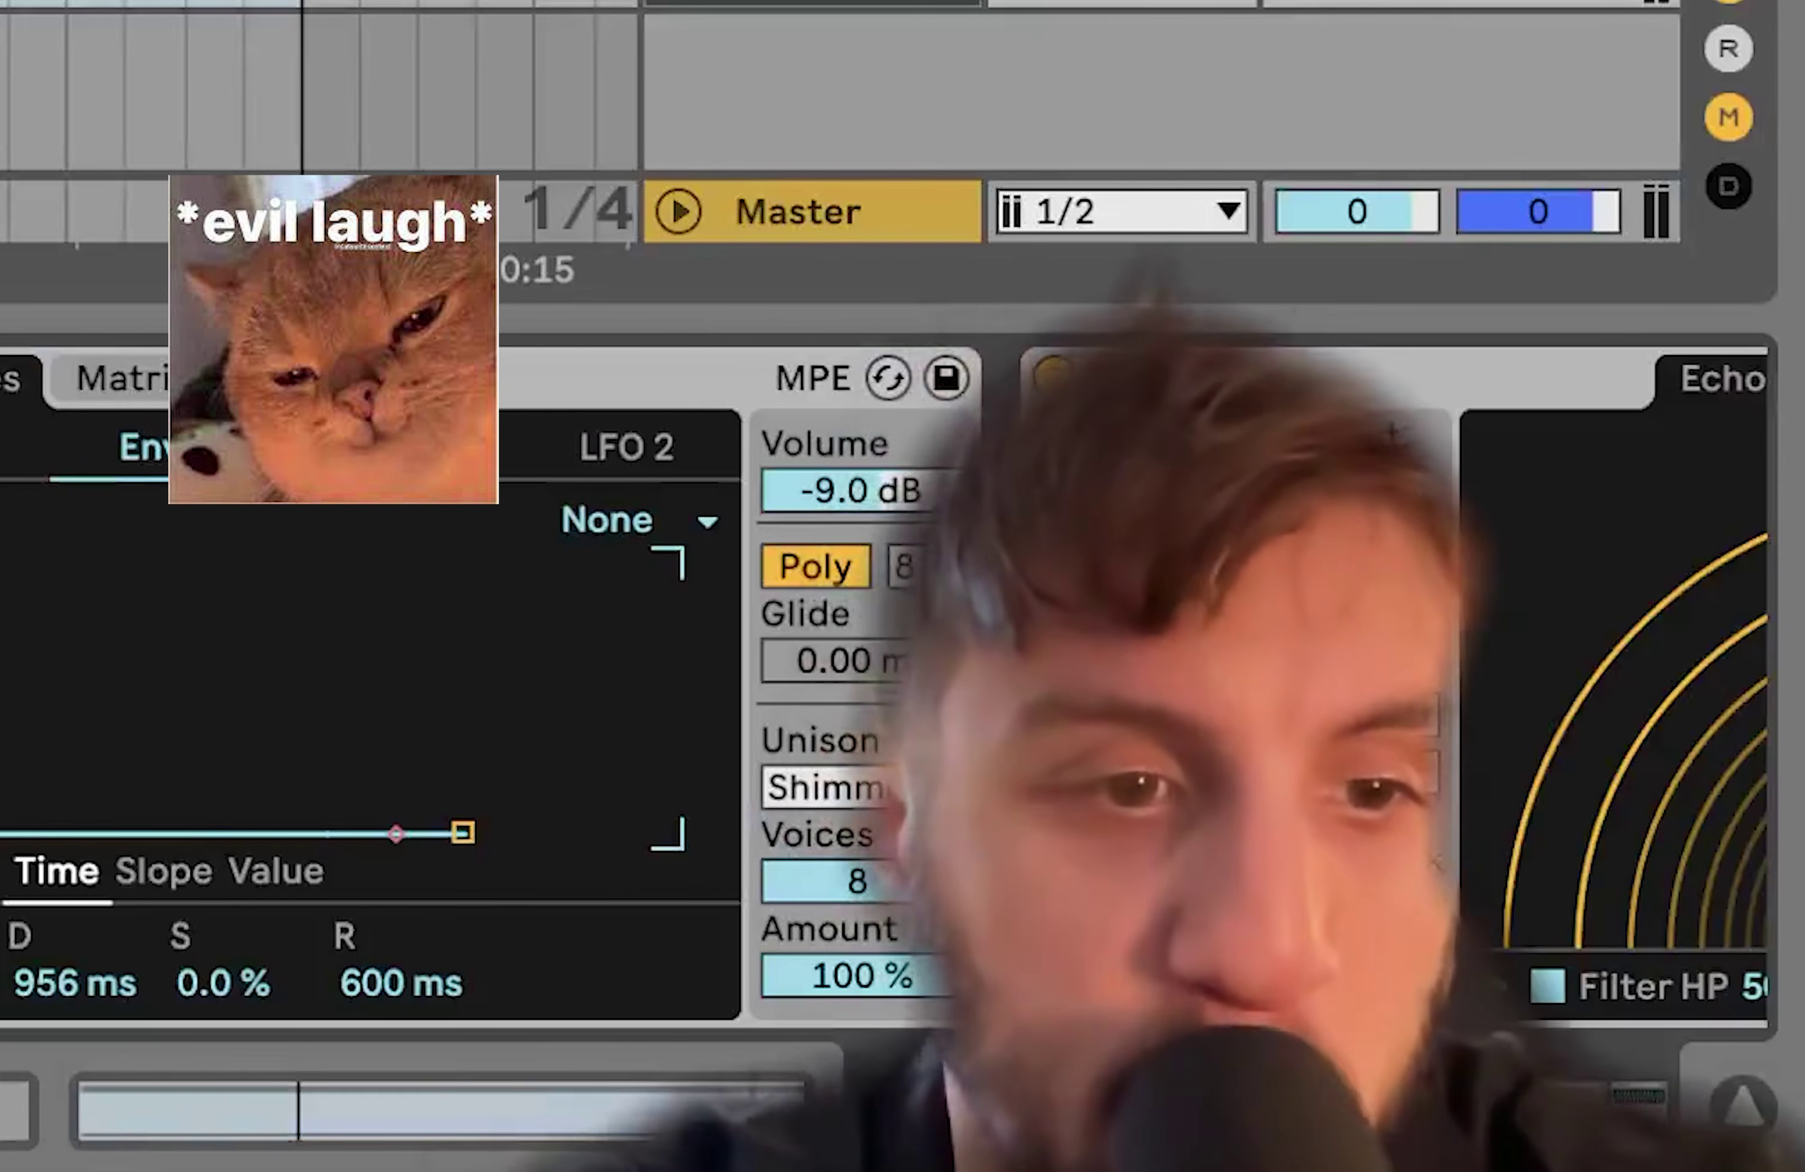
Look through the Arp 2 device chain and compare the sound with the Arpeggiator bypassed and switched back on
scroll(837, 685, right, 2)
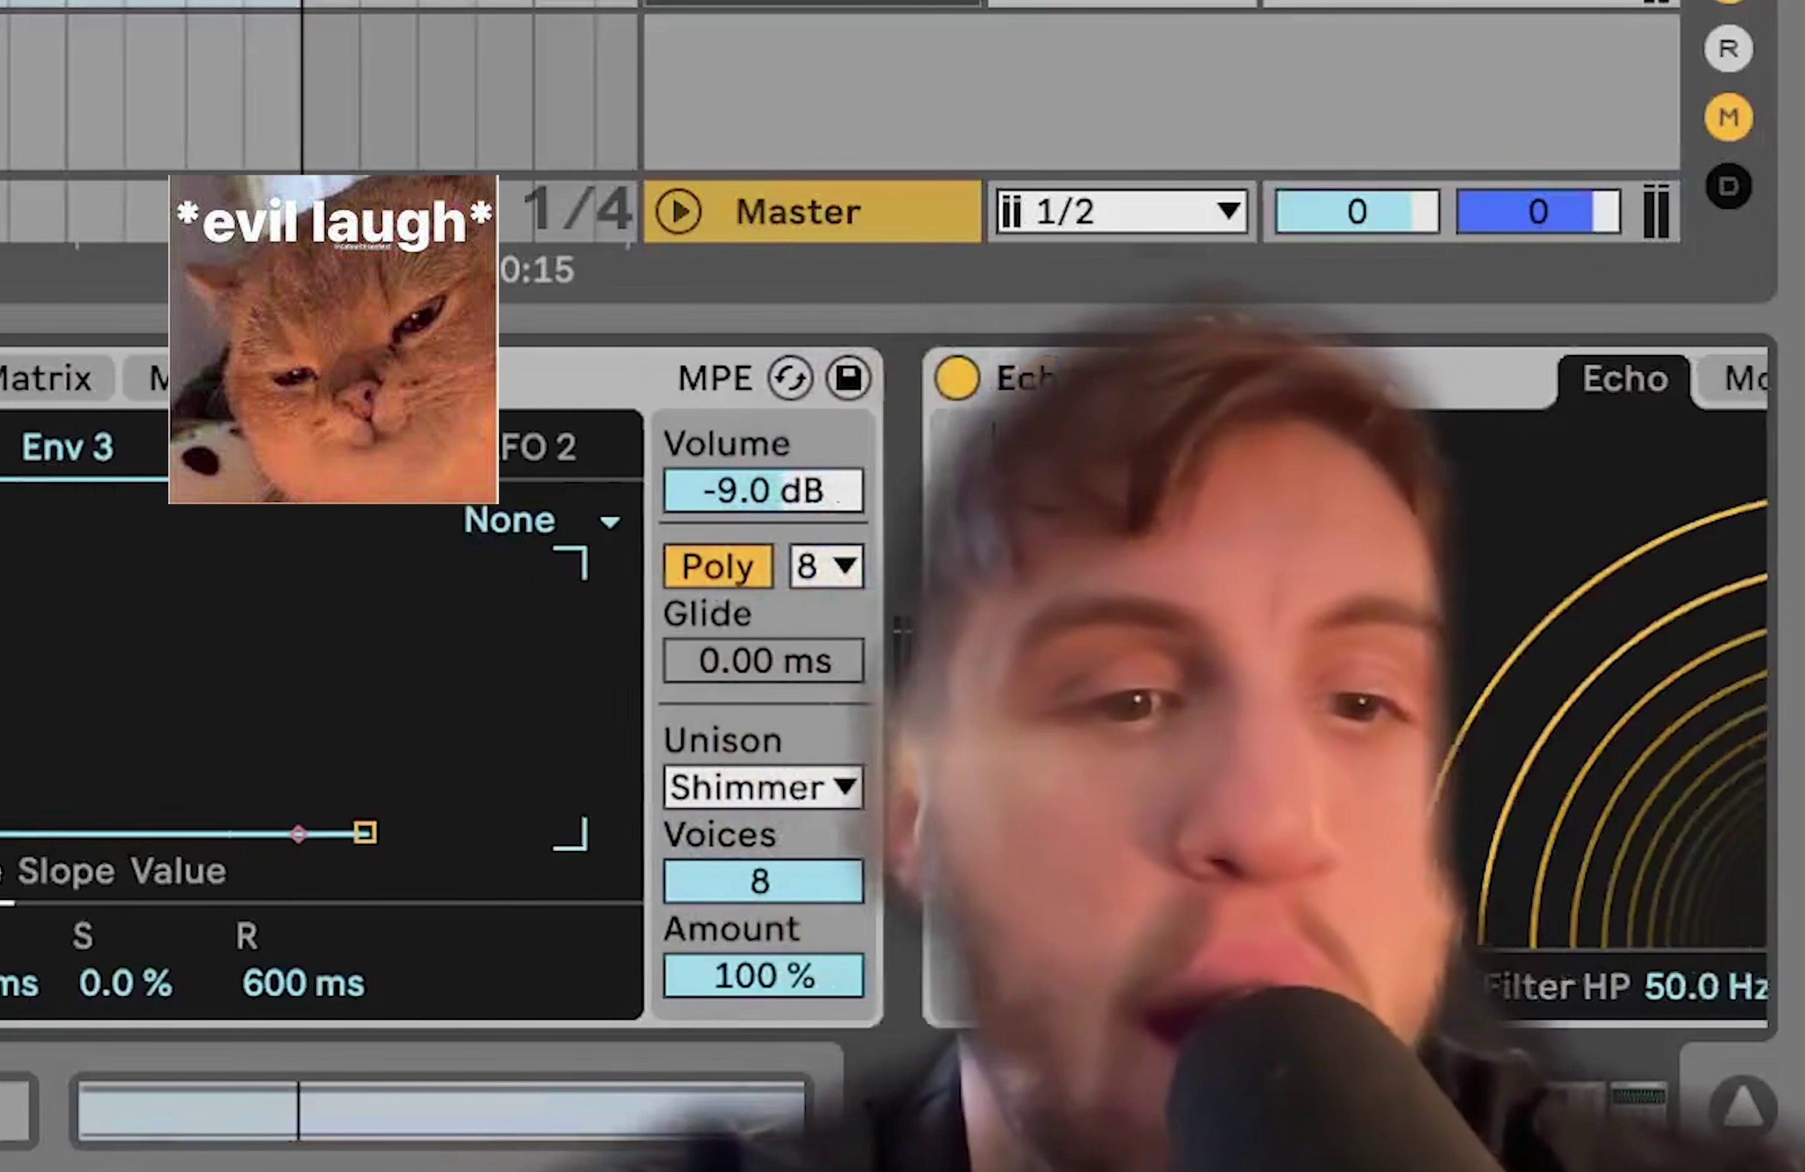
scroll(227, 884, right, 5)
scroll(227, 884, left, 10)
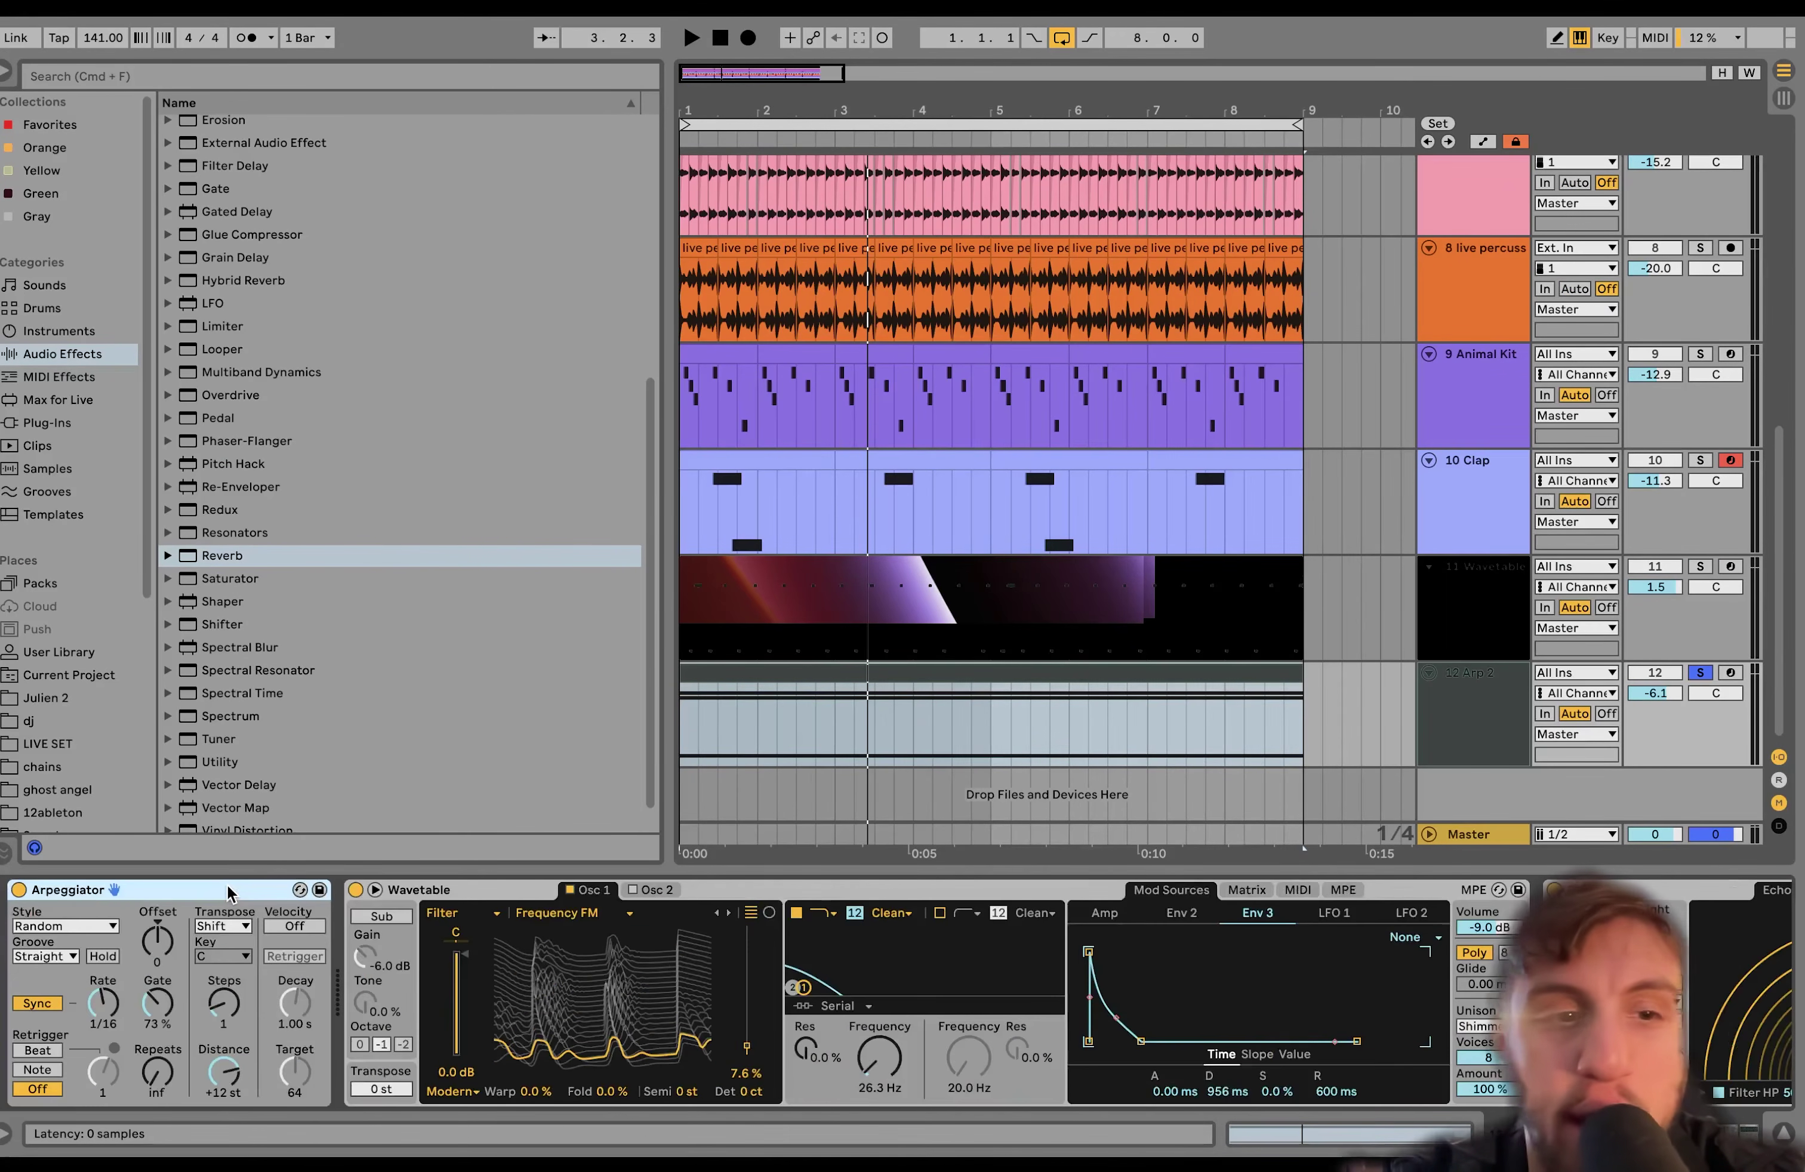
click(19, 890)
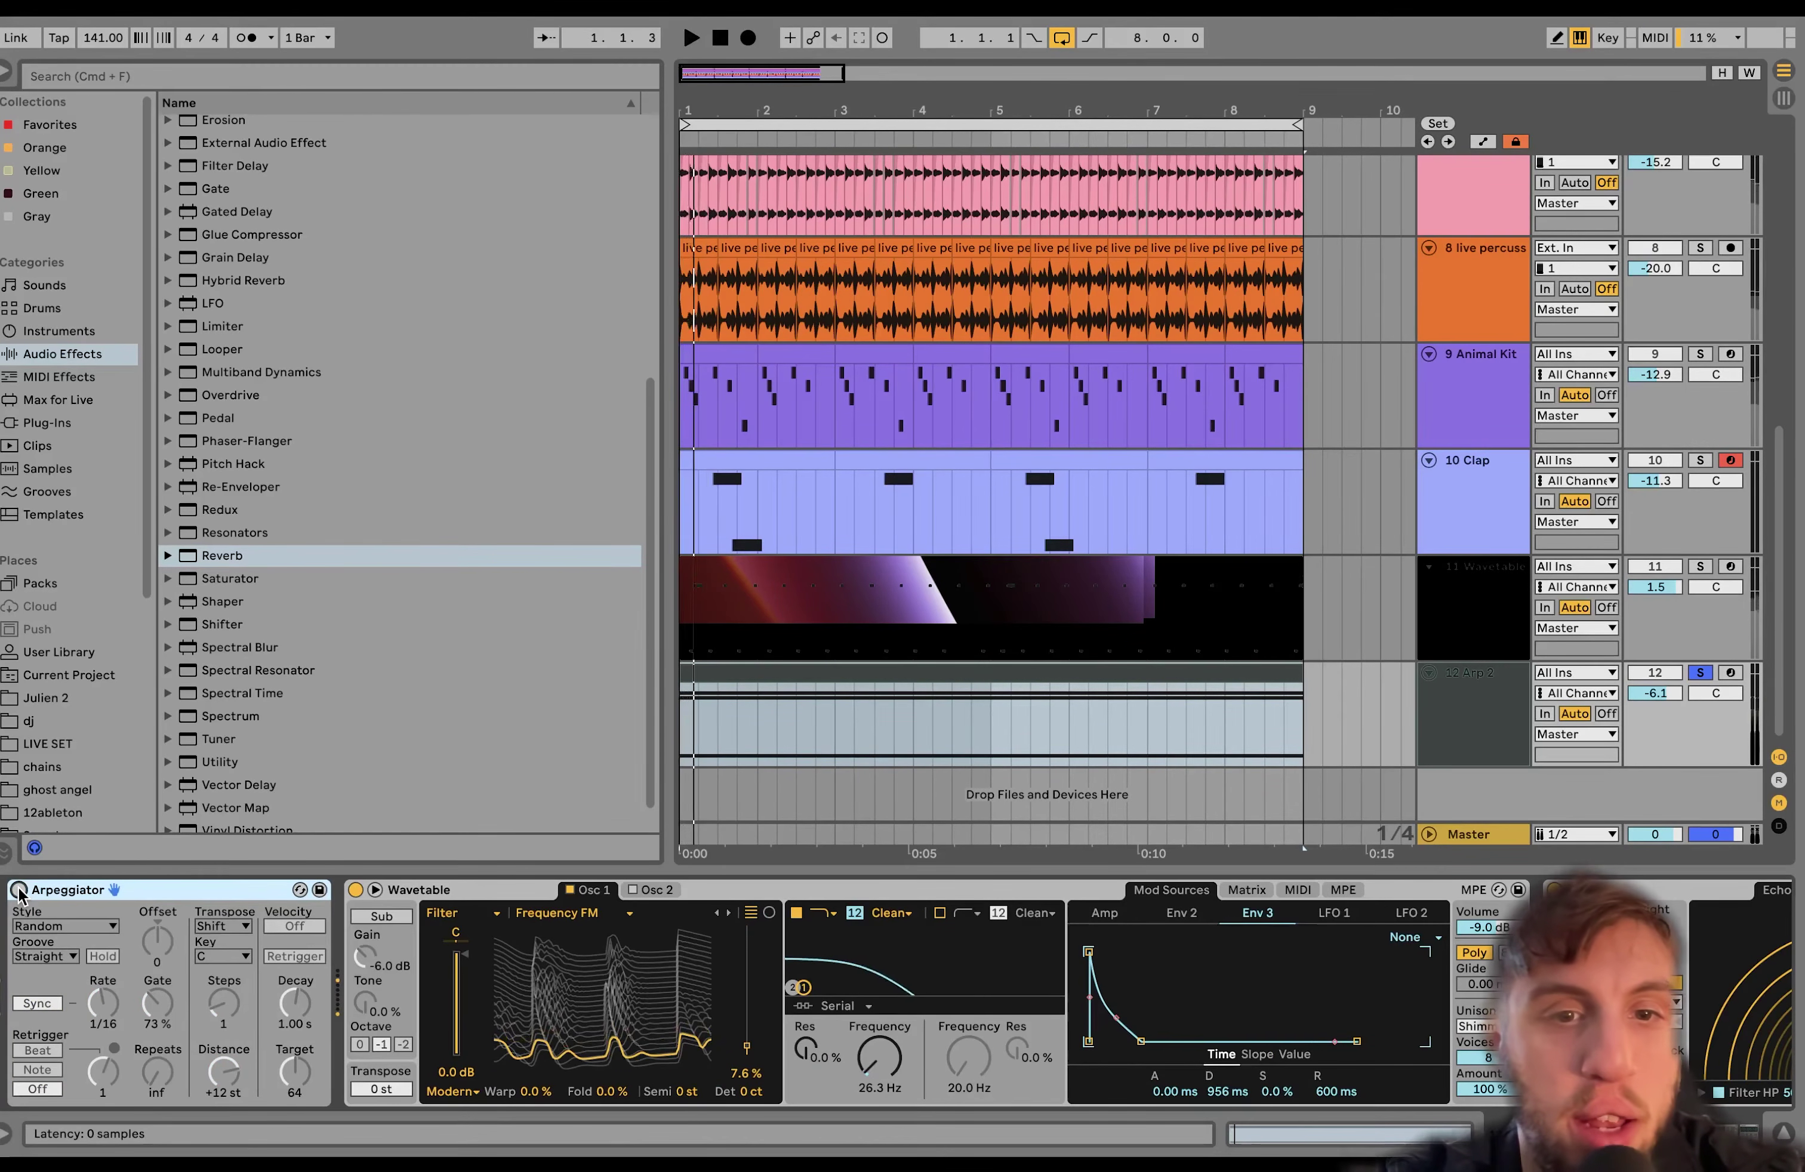
click(18, 890)
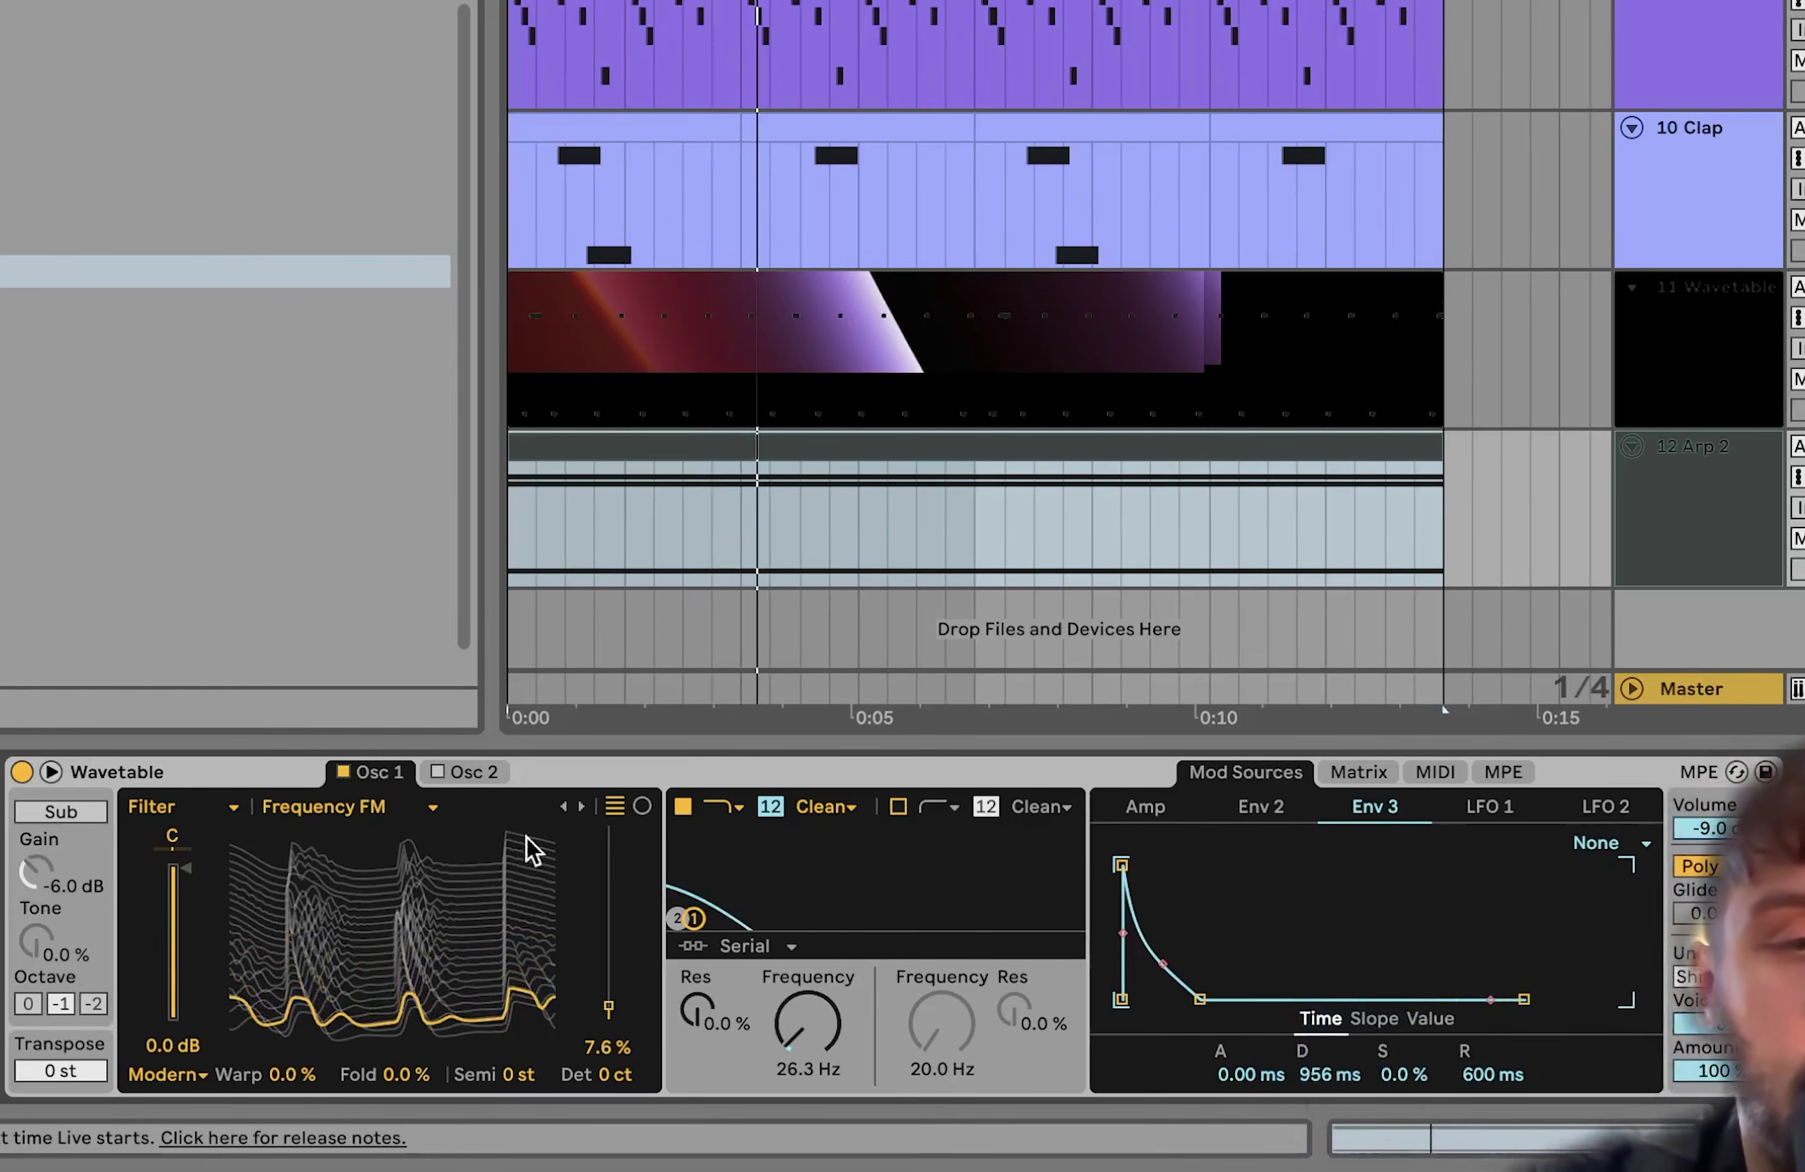
Examine the Arp 2 Wavetable's modulation matrix and the following Echo, Auto Filter and Auto Pan, and play the track unsoloed in the mix
click(1358, 772)
drag(1360, 846, 1361, 838)
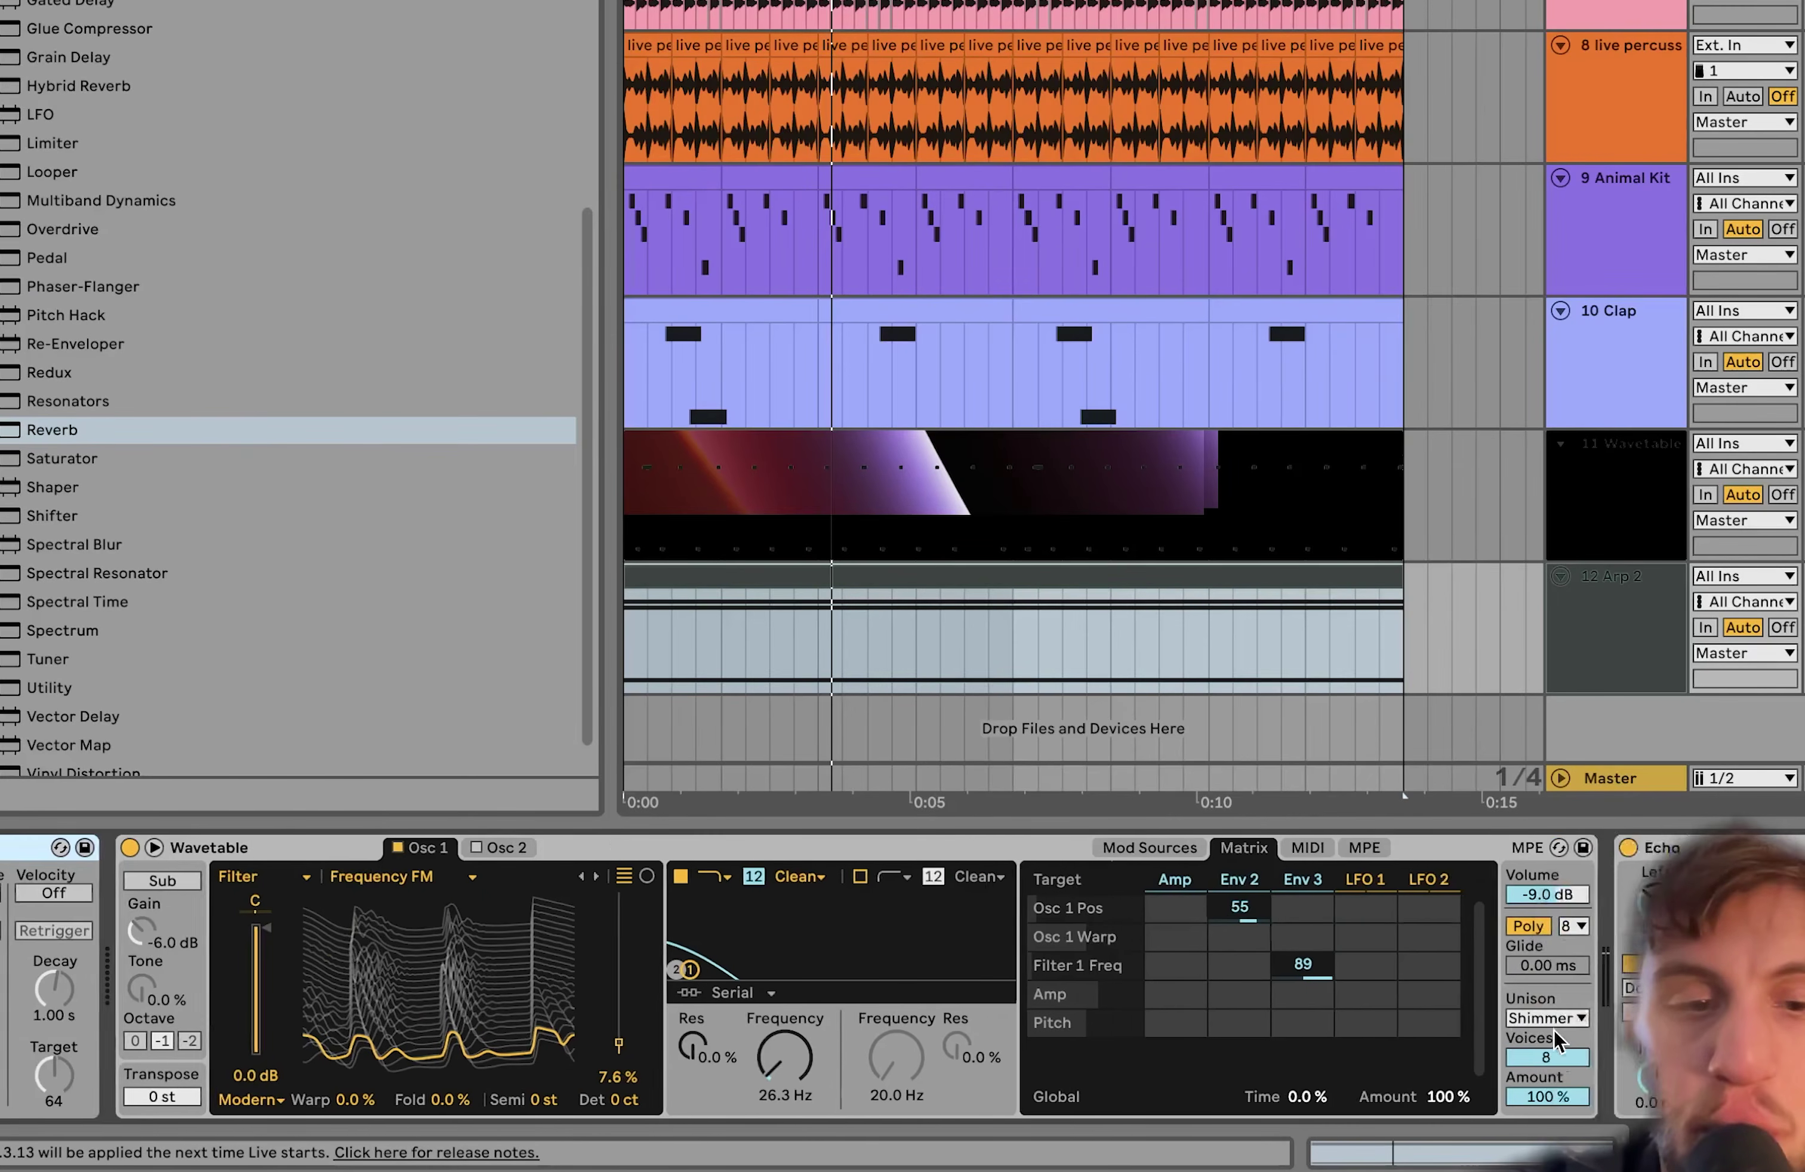
scroll(1624, 989, right, 10)
scroll(1556, 1042, right, 5)
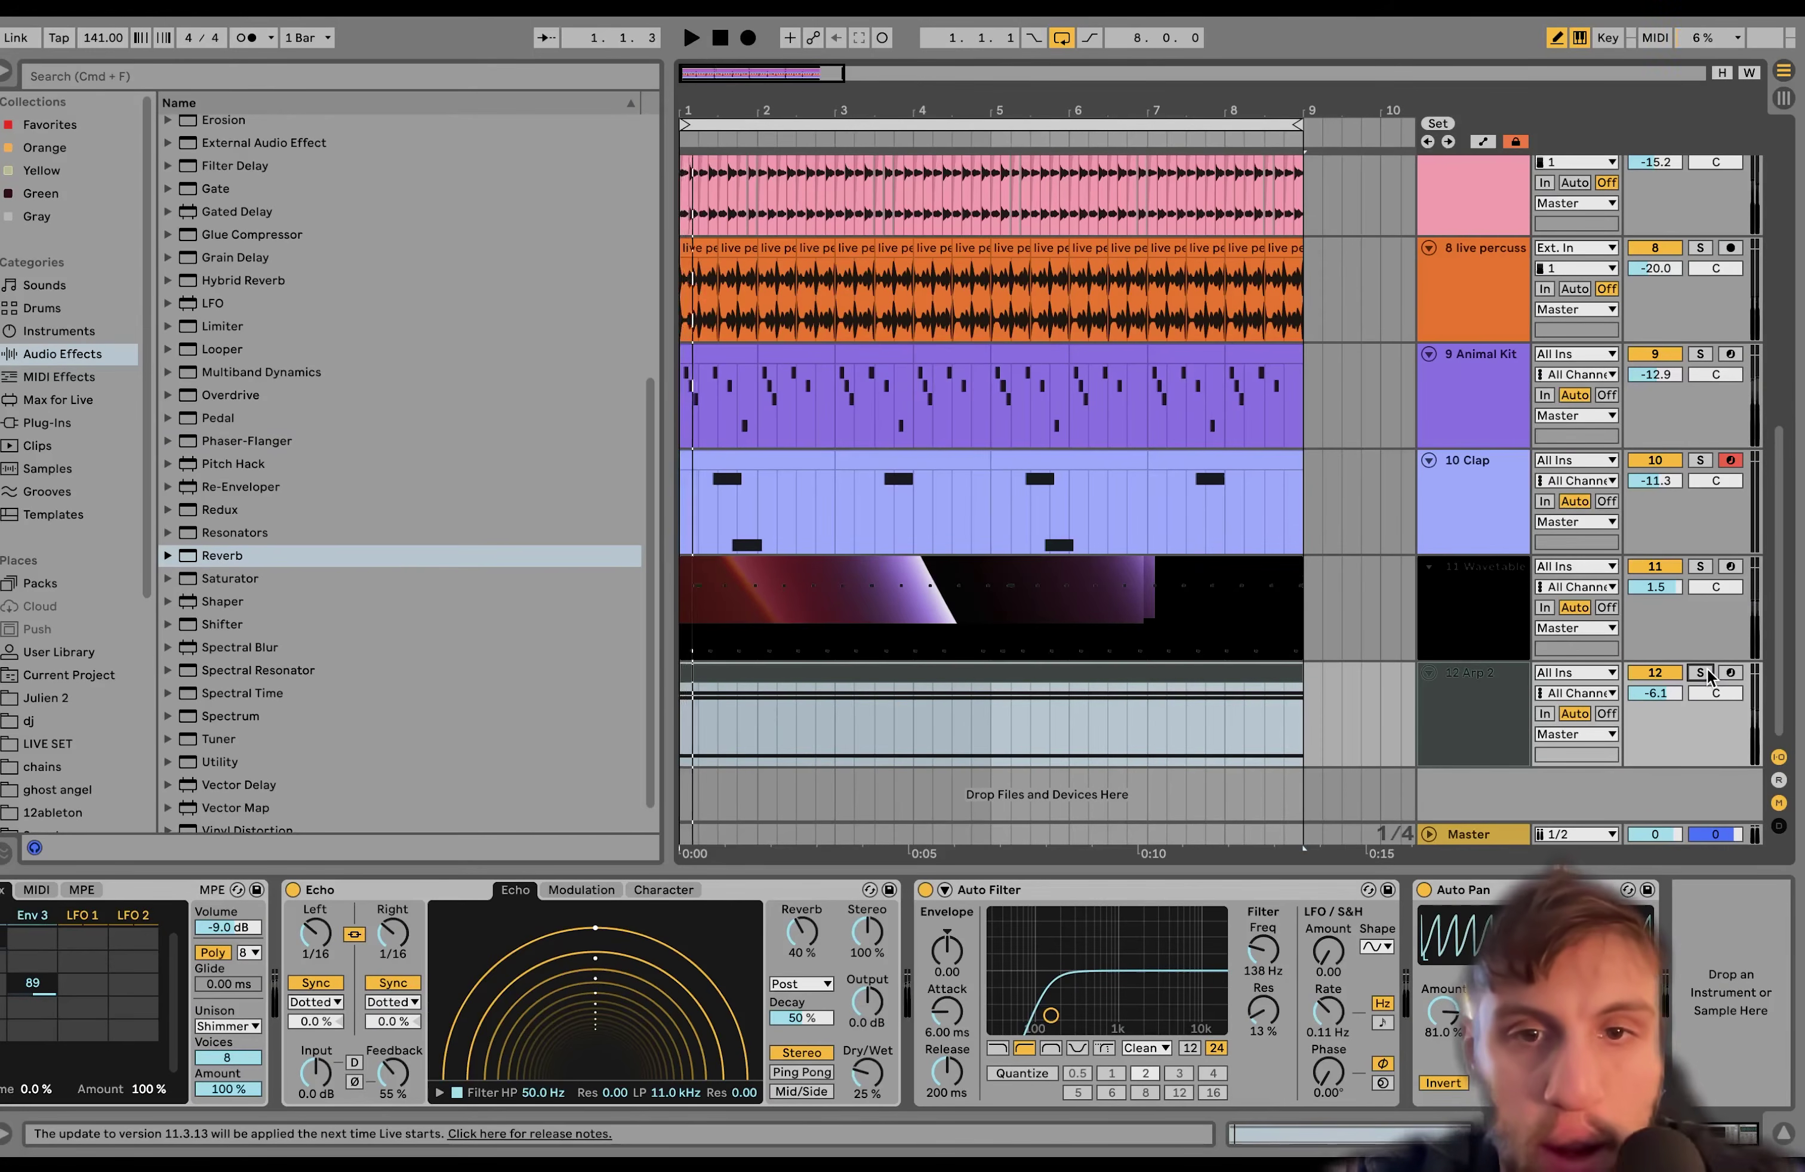
click(1609, 656)
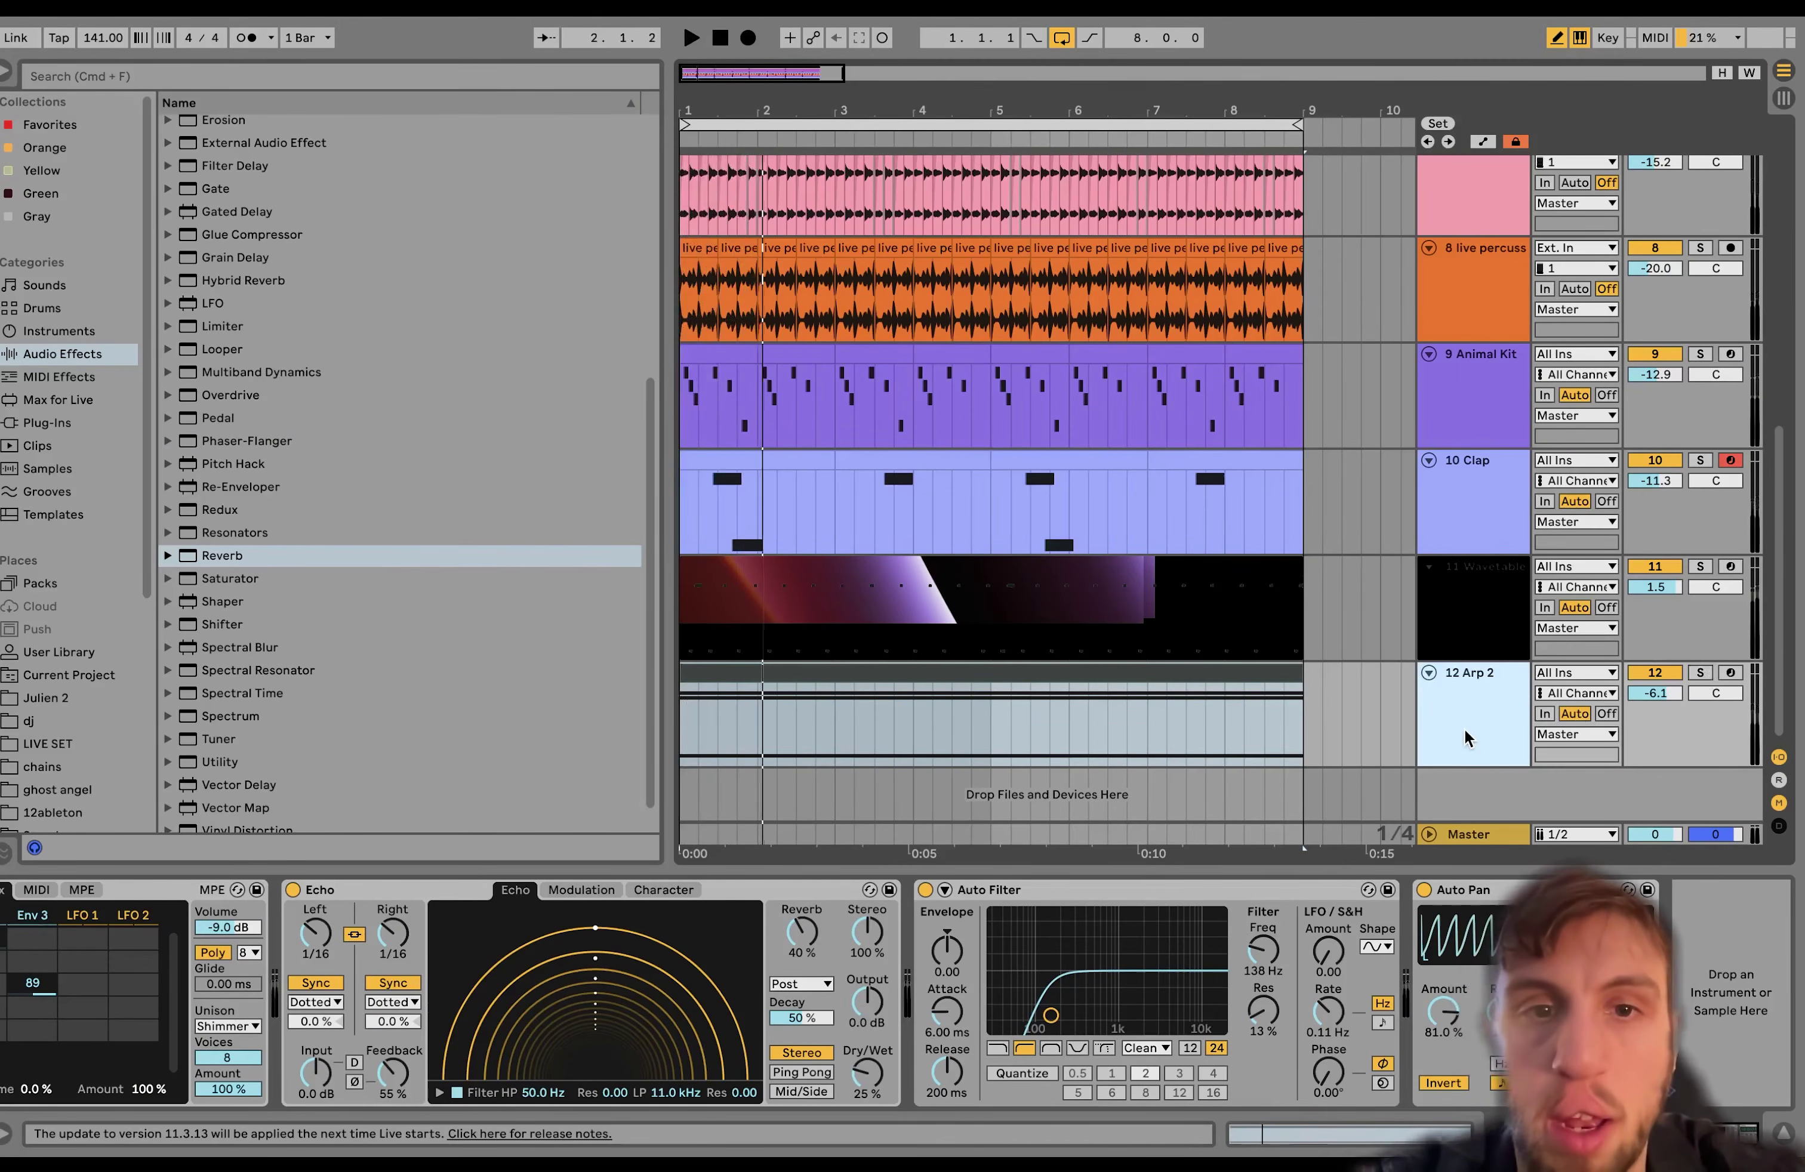